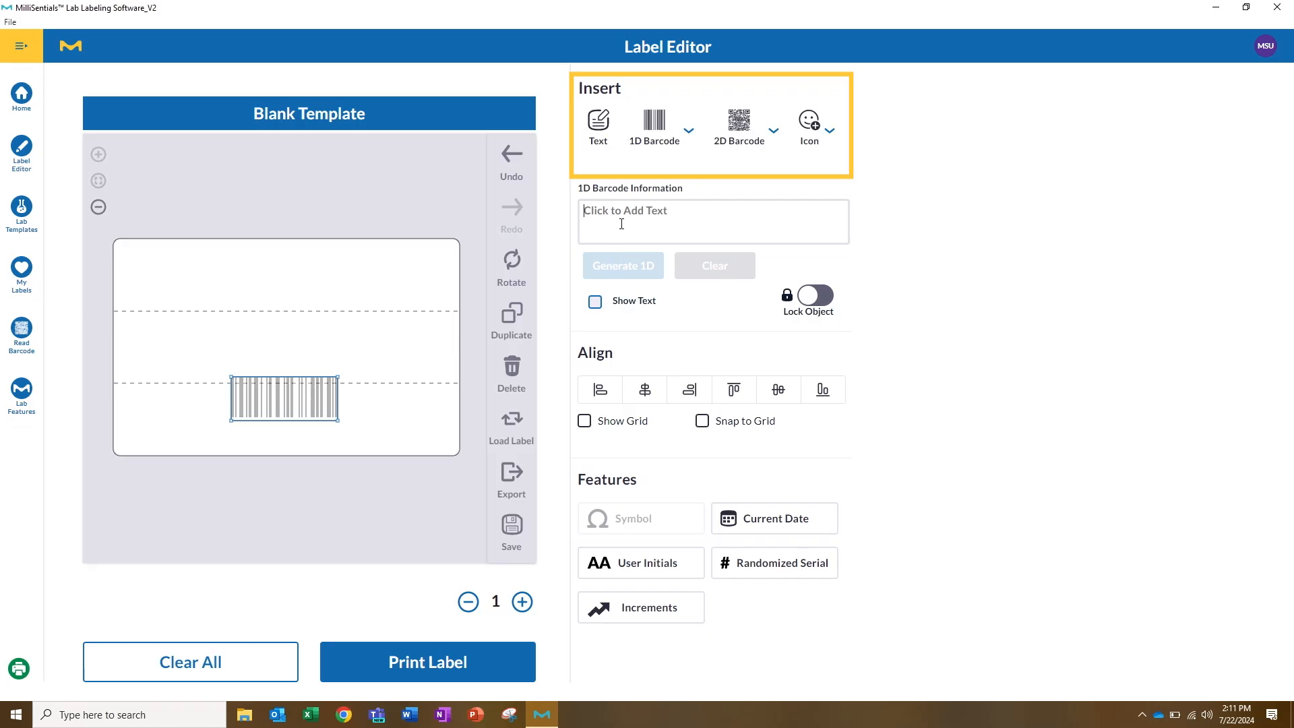
Generate the 1D barcode from the text "erjwkrjwelkjw2oi3" and toggle its readable text on and back off.
type("erjwkrjwelkjw2oi3")
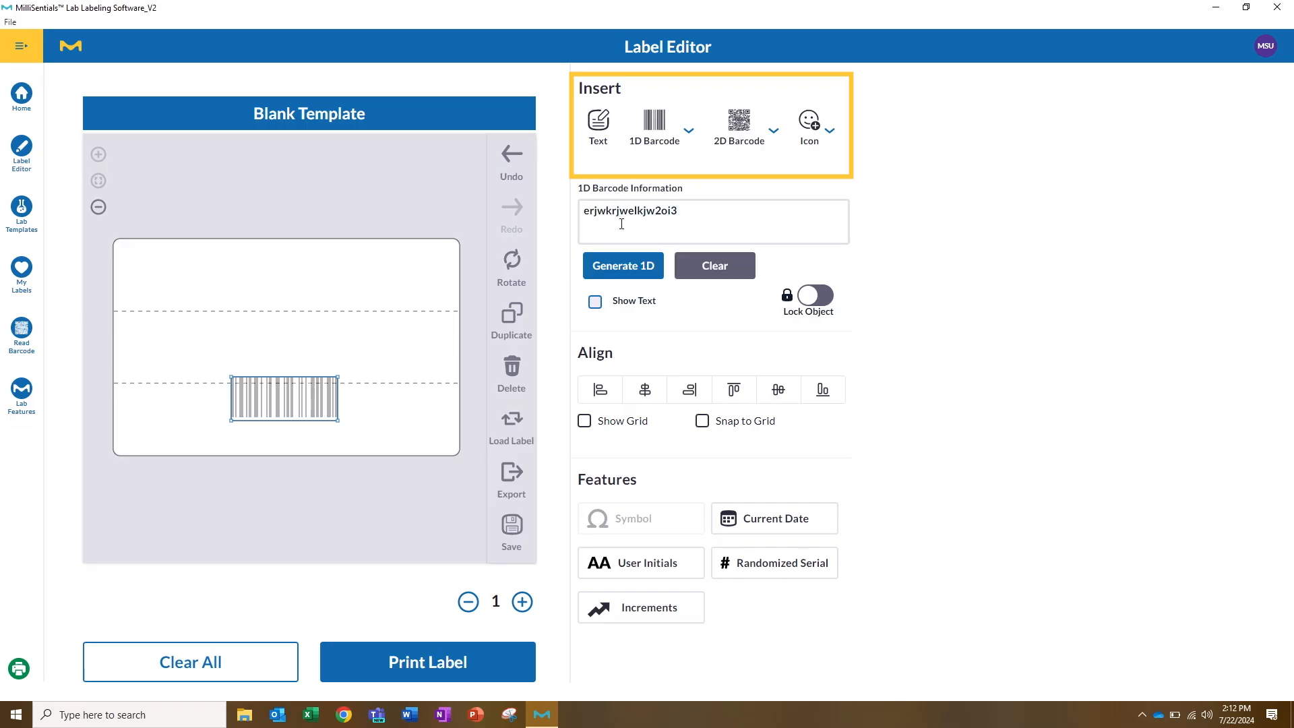
left_click(622, 265)
left_click(595, 302)
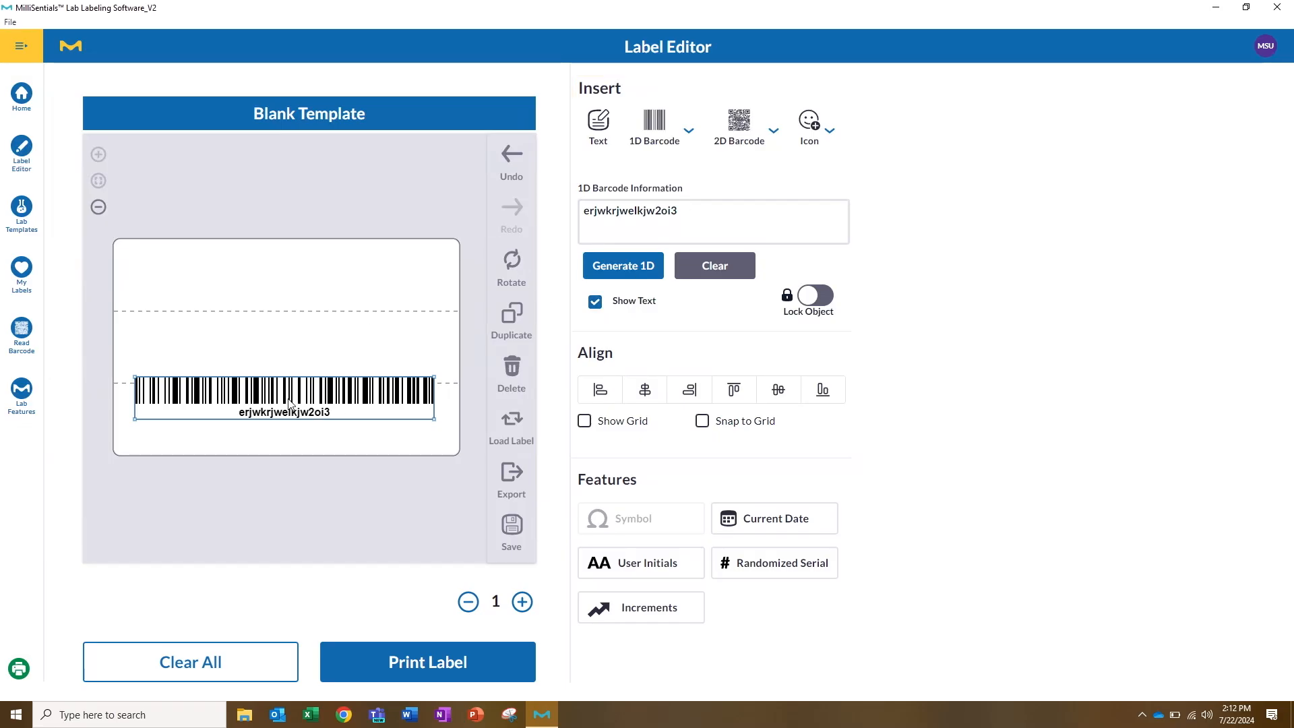
left_click(594, 302)
Insert a vertical 1D barcode and a 2D barcode on the blank template.
left_click(689, 130)
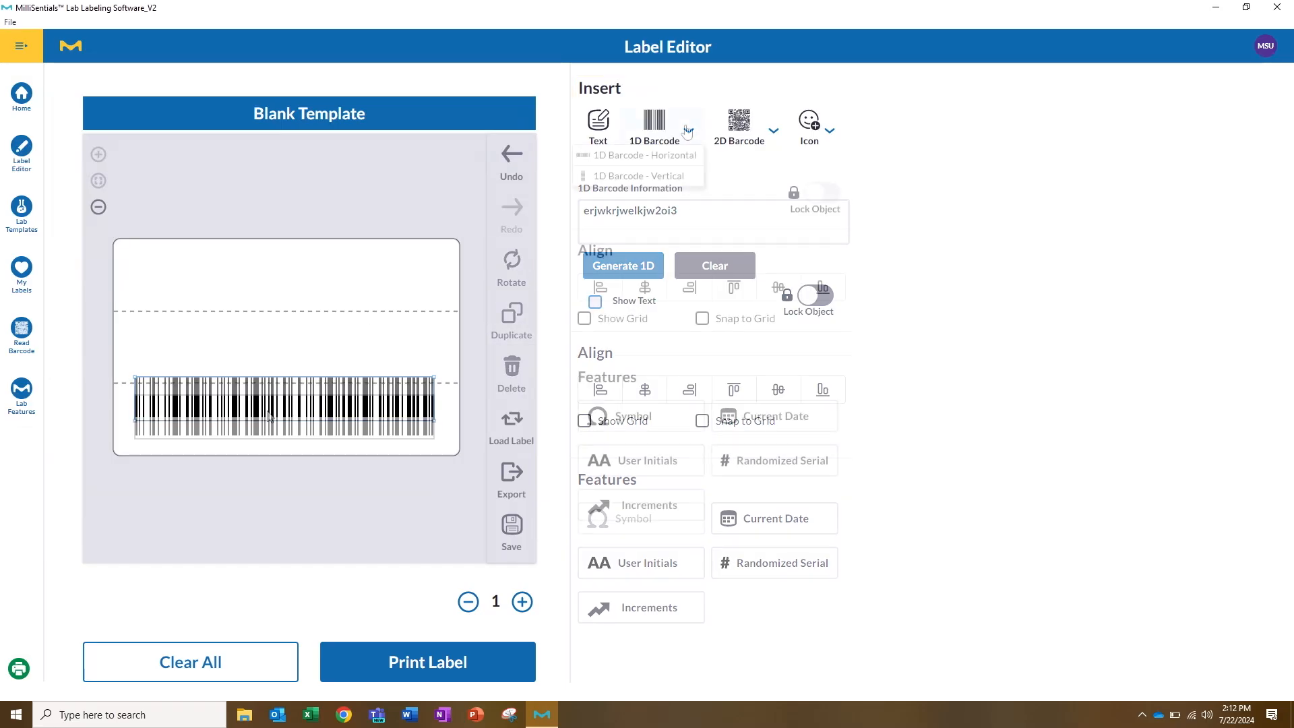
left_click(666, 177)
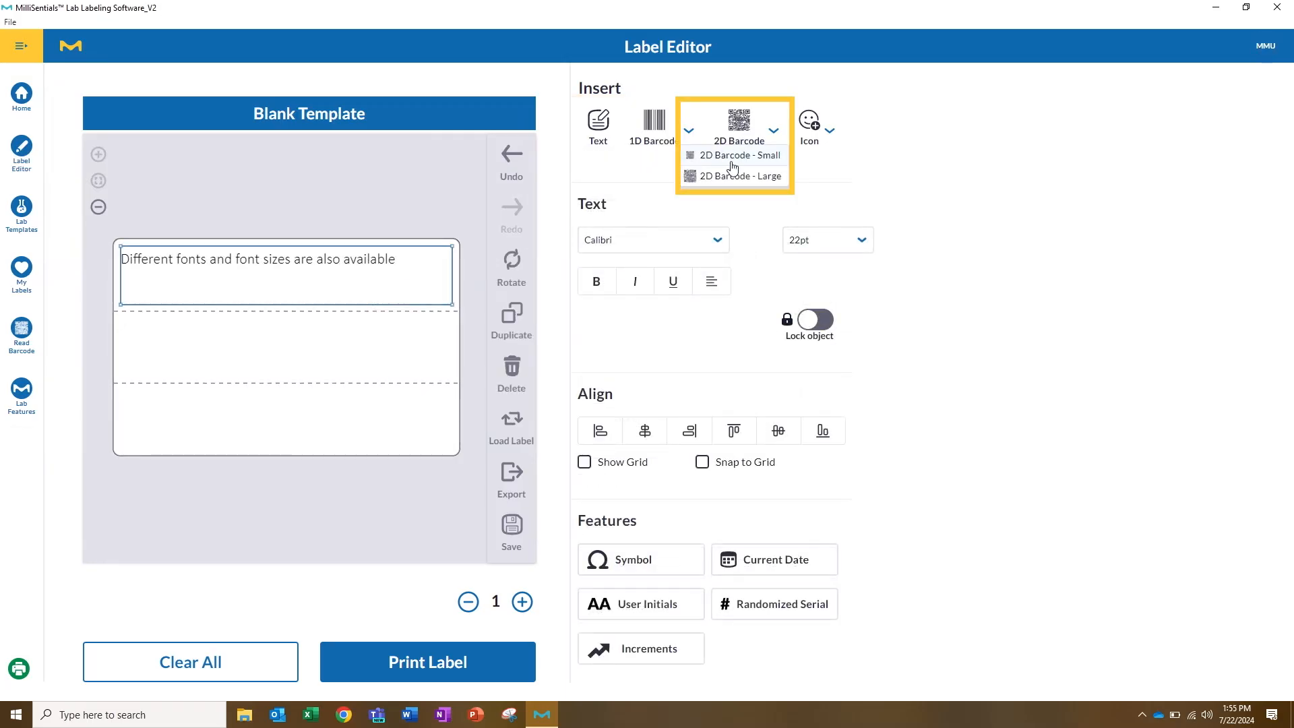
left_click(733, 167)
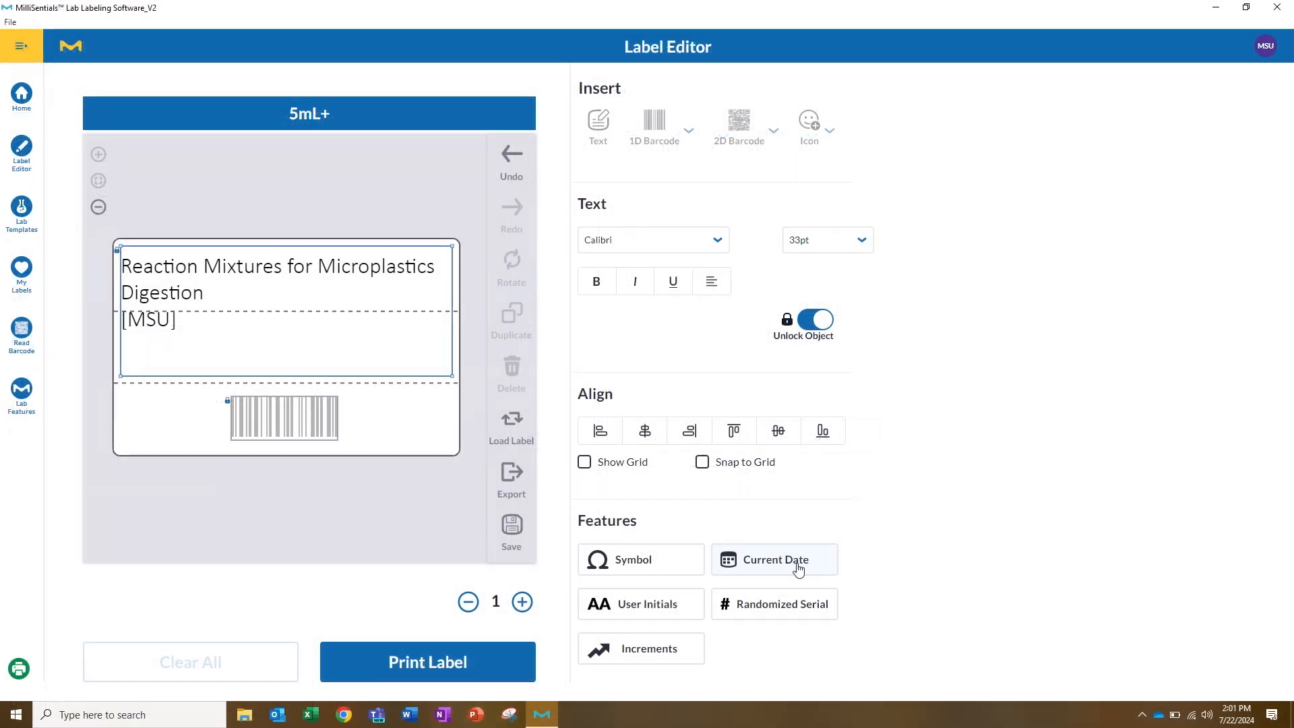
Insert the current date into the 5mL+ label's main text box.
left_click(786, 568)
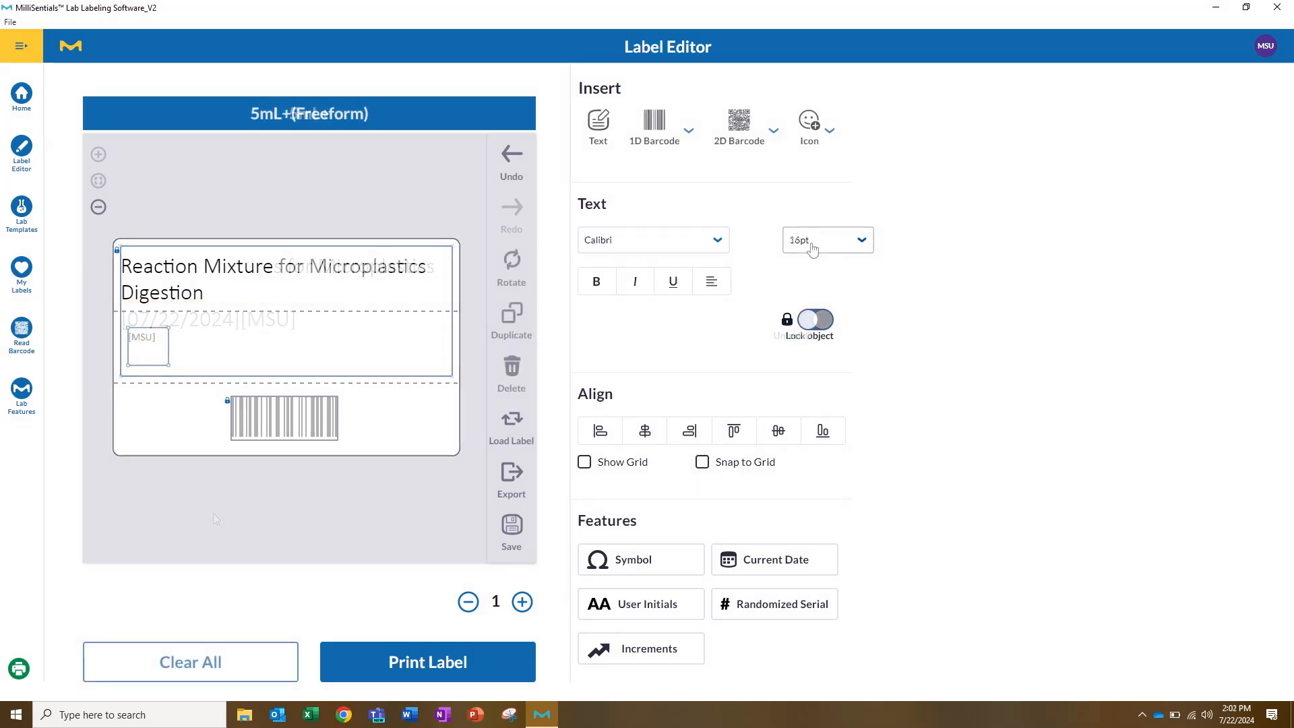
Set the initials text box to 27pt, widen it to fit the initials on one line, and insert another text box.
left_click(810, 244)
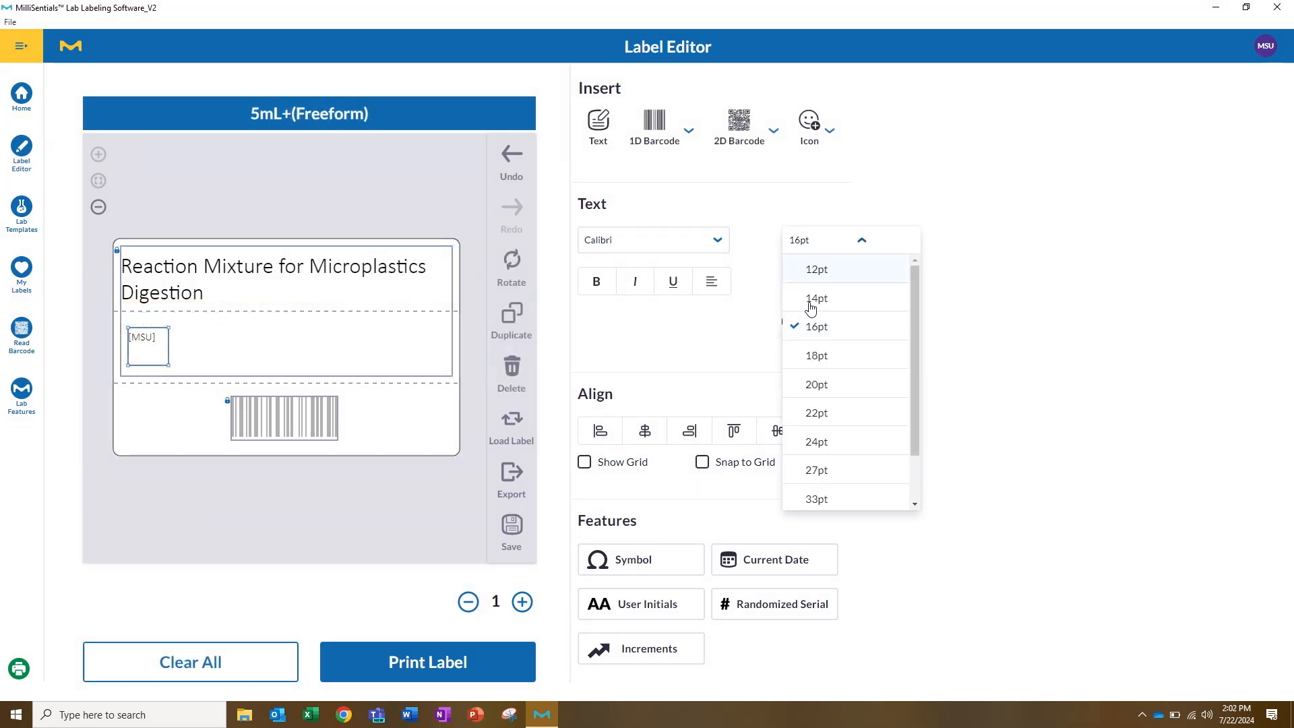
left_click(817, 470)
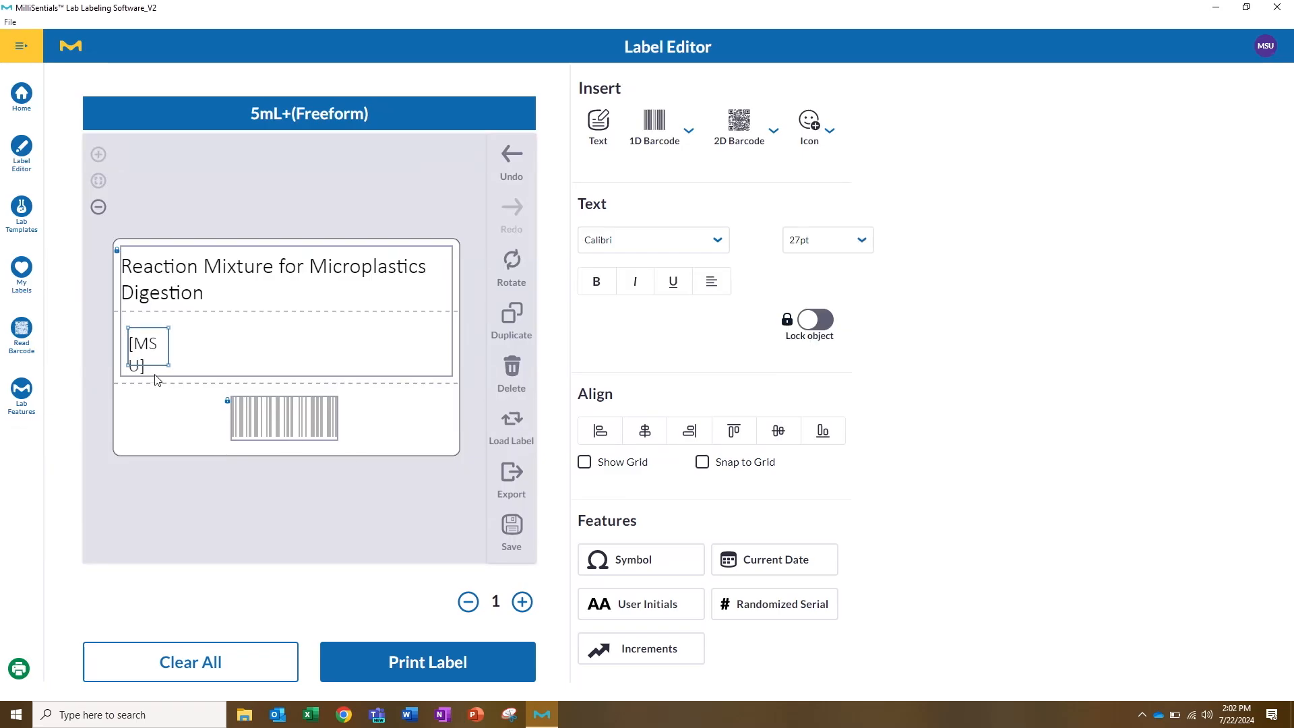
left_click_drag(169, 365, 200, 361)
left_click(229, 356)
left_click(610, 132)
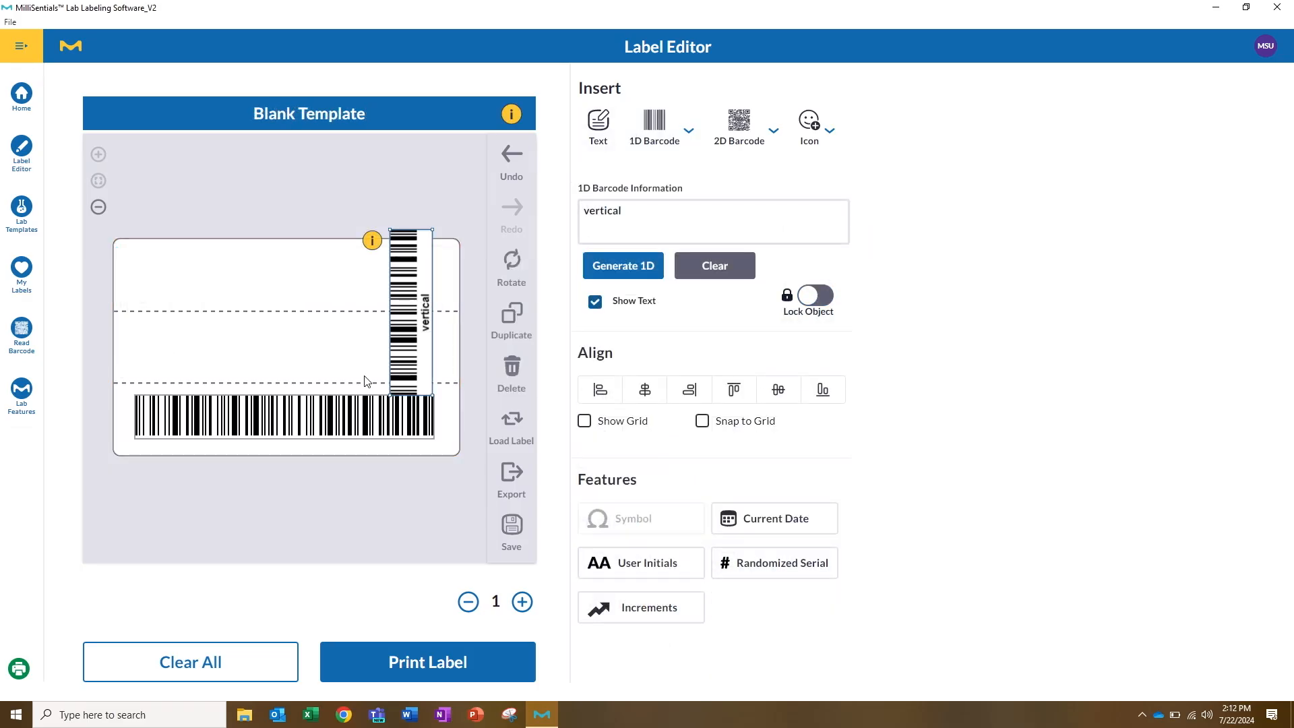
Move the horizontal 1D barcode straight down toward the label's lower edge.
left_click(353, 414)
left_click_drag(352, 414, 352, 492)
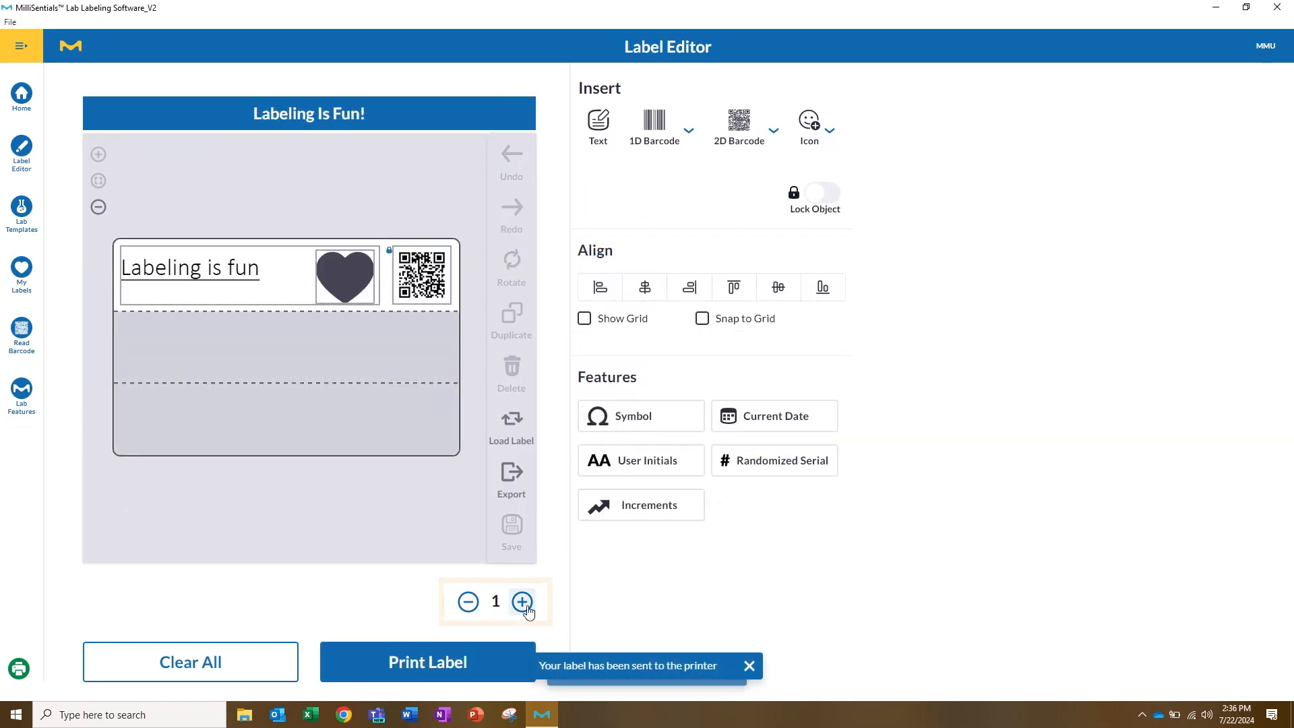
Raise the number of copies to print for the Labeling Is Fun! label by two.
left_click(522, 601)
left_click(522, 601)
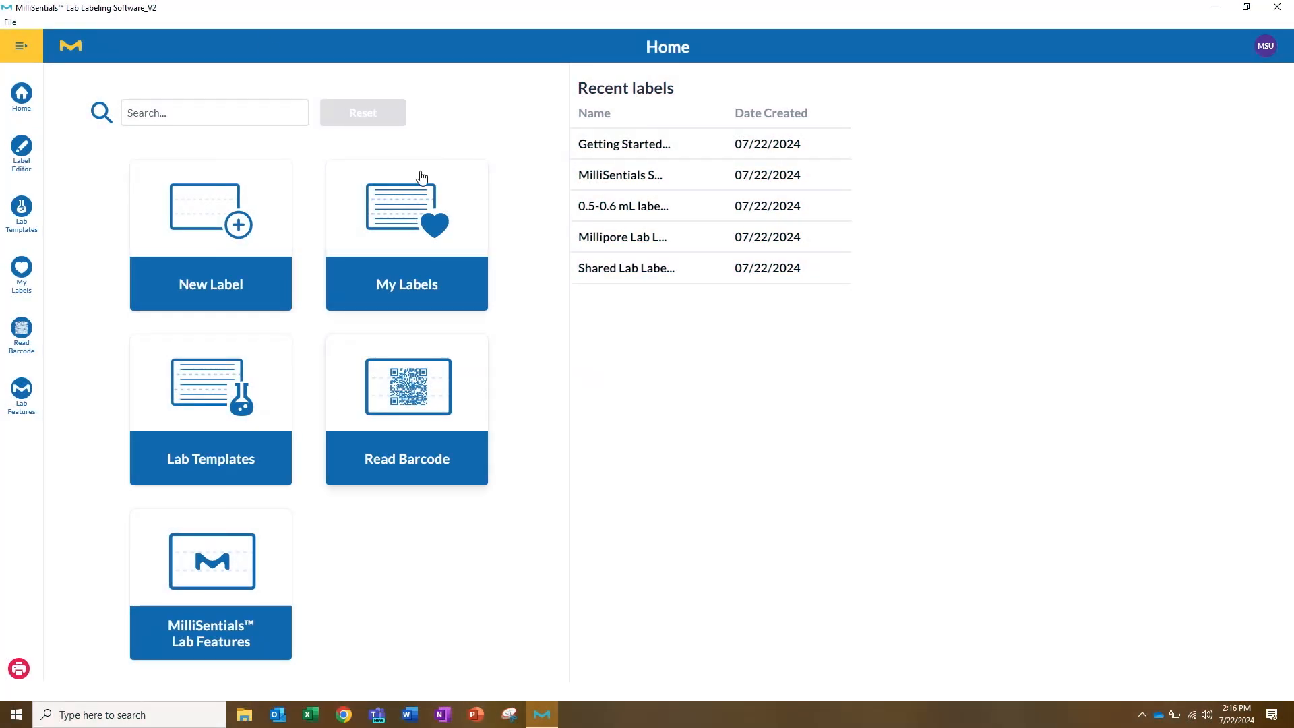
Start a new label and browse the lab templates available for it.
left_click(162, 257)
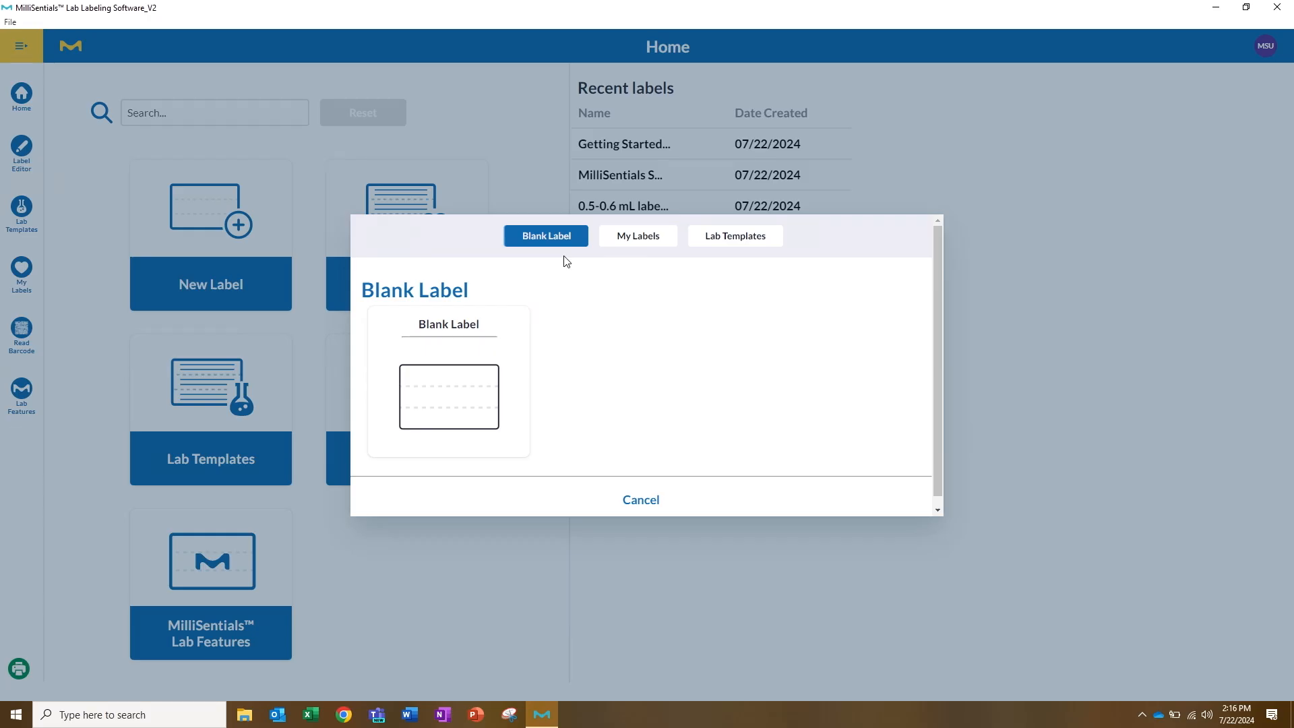
left_click(694, 241)
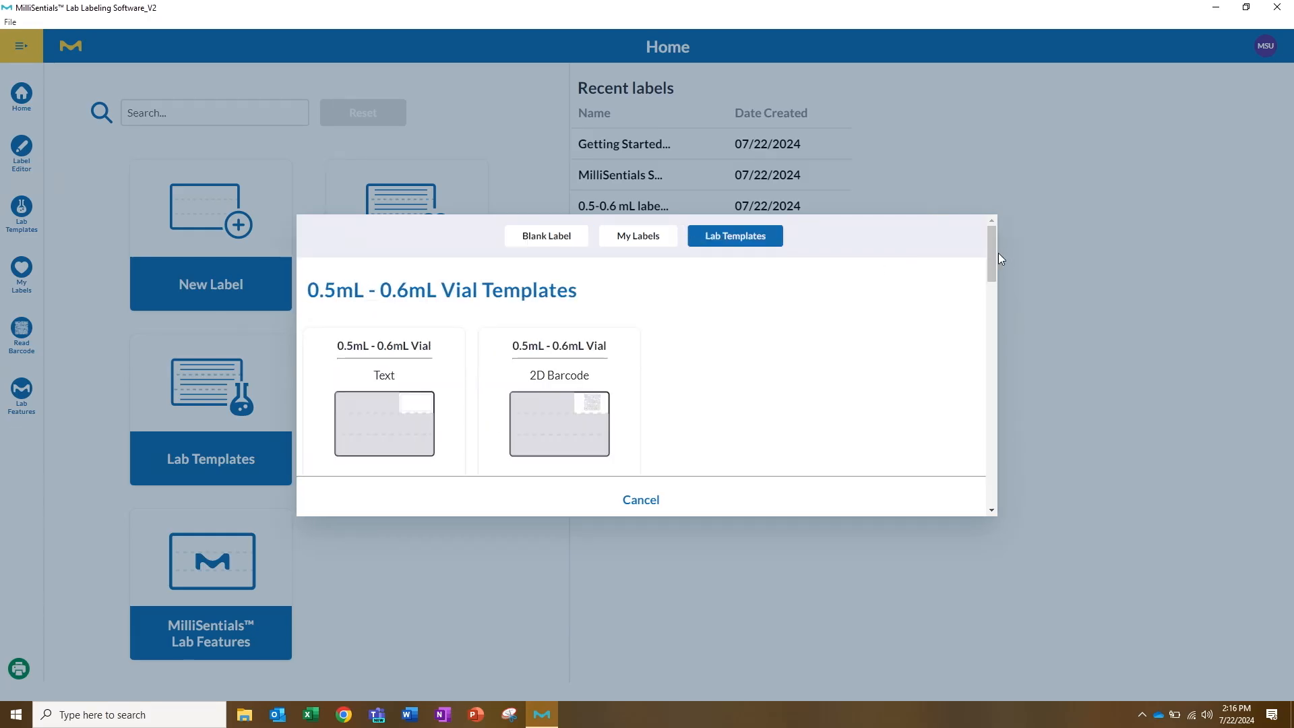
scroll(996, 254, "down", 10)
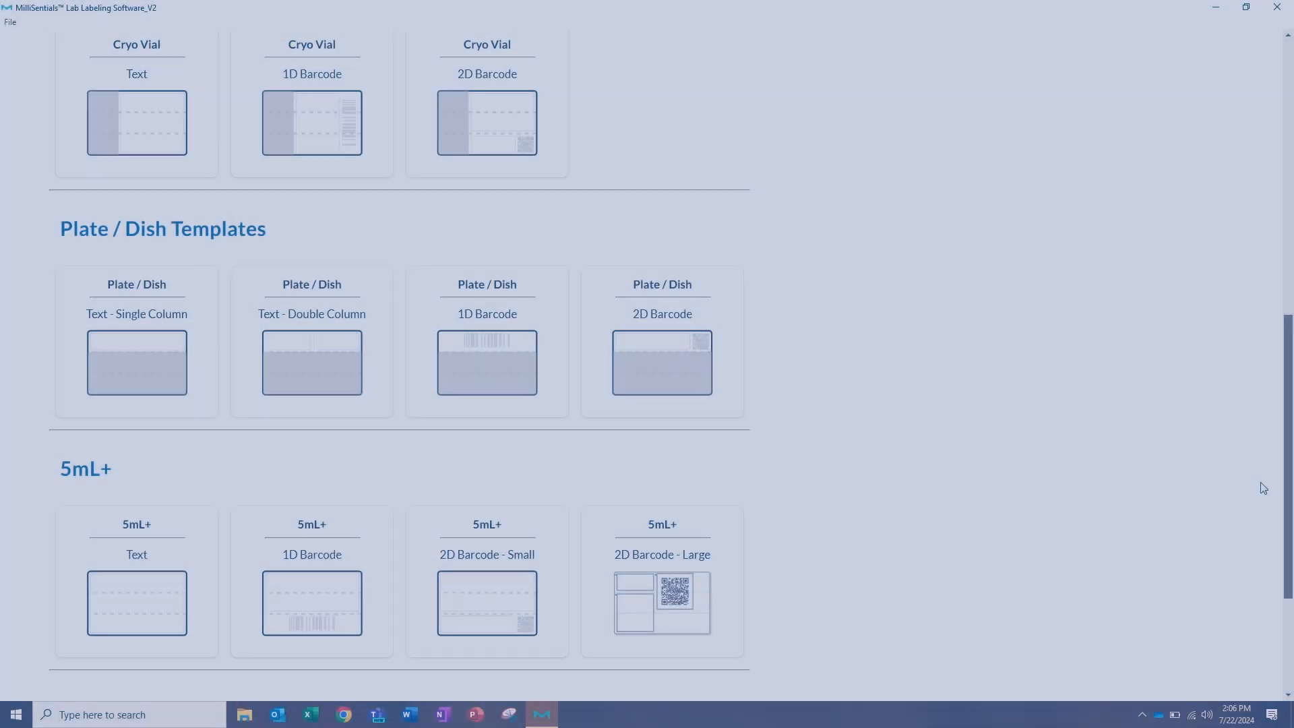
Open the 0.5mL - 0.6mL Vial 2D Barcode template and fill its barcode with random sample text beginning "kdjfkdalj;dkrljelkr".
scroll(1274, 300, "up", 4)
scroll(1274, 300, "up", 5)
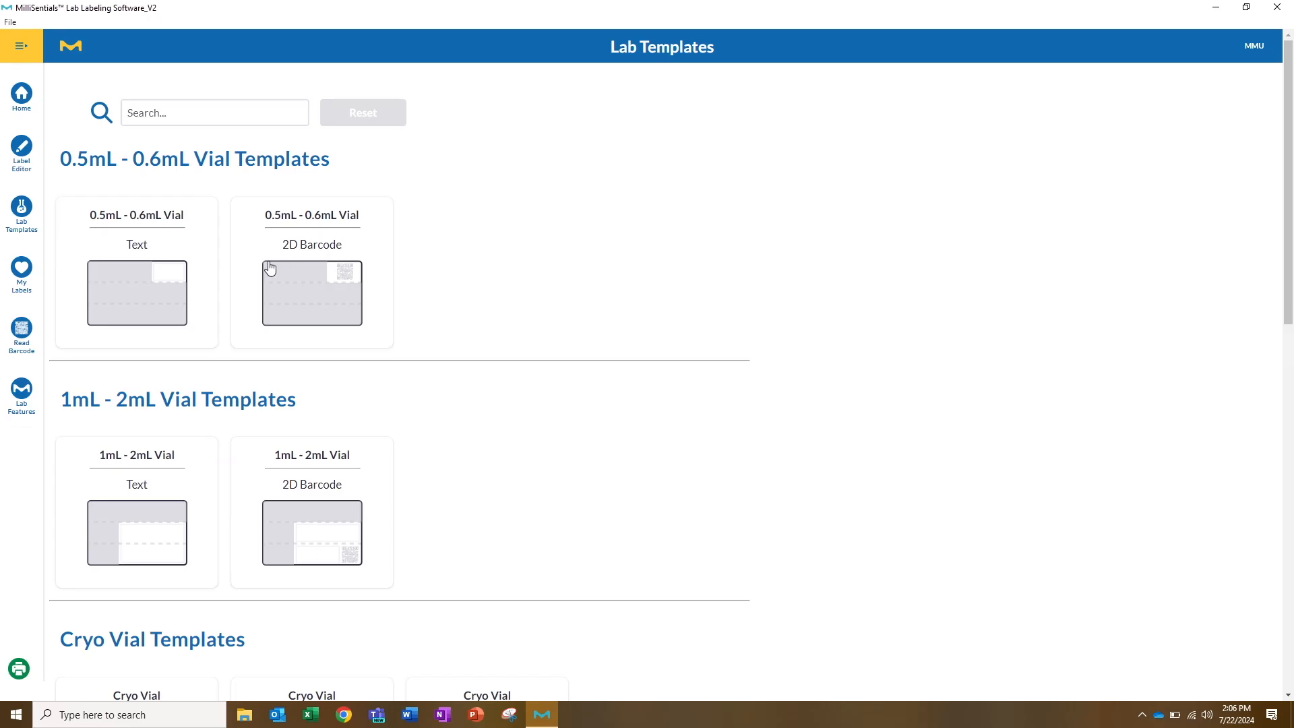
left_click(296, 285)
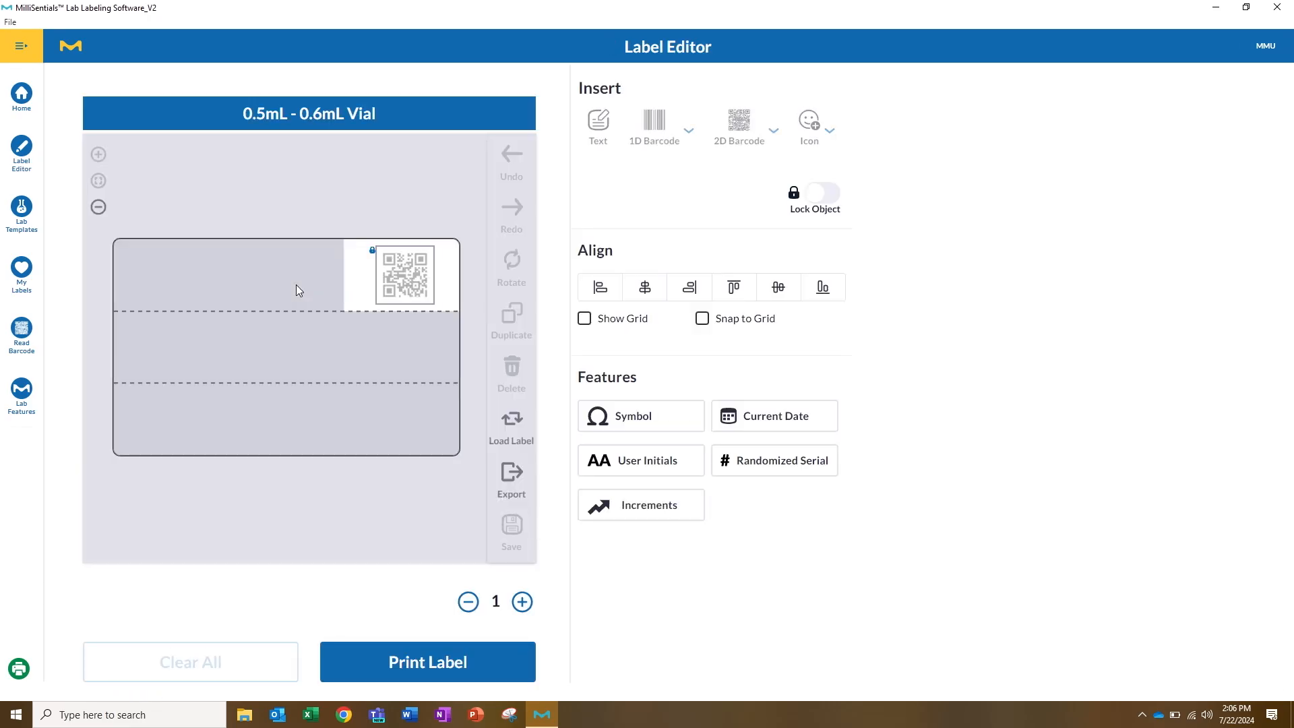
left_click(412, 284)
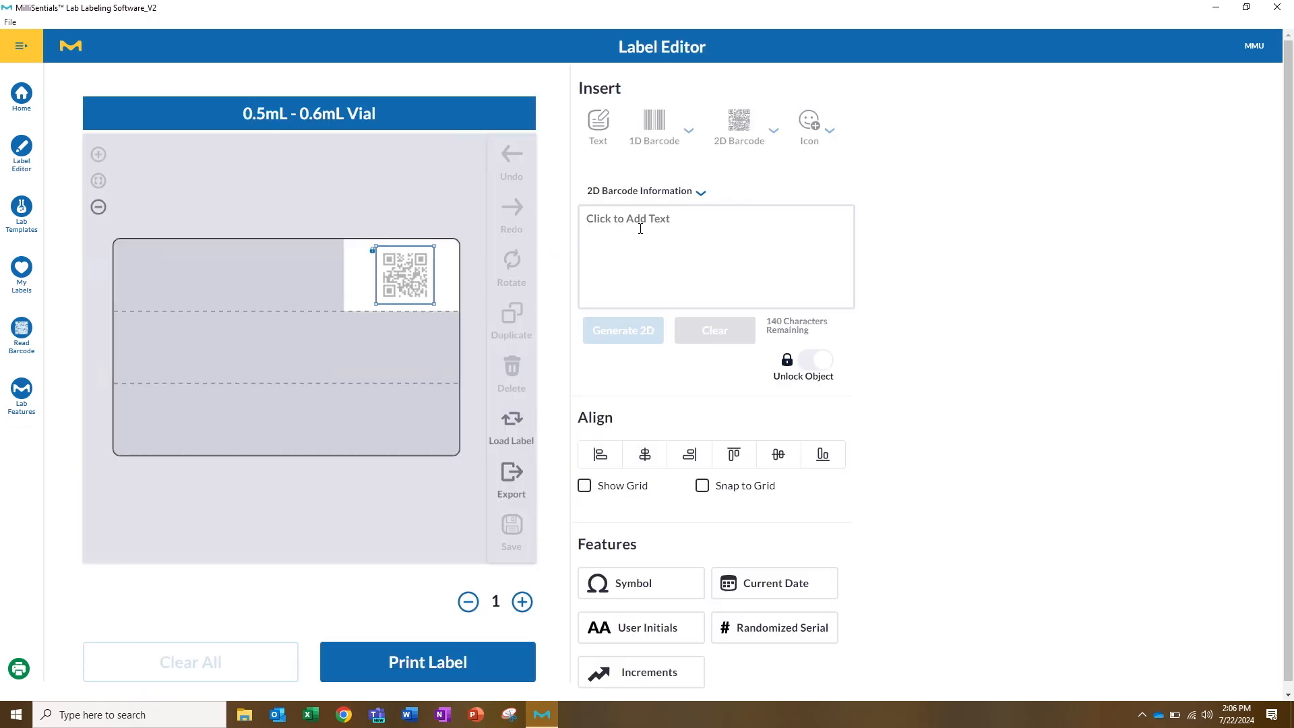
type("kdjfkdalj;dkrljelkr;ewjrlwerkjewa;lkjdlkrjwerklejrklewjrlkwejrlkwejrlkwejrlkjewlrkjwel")
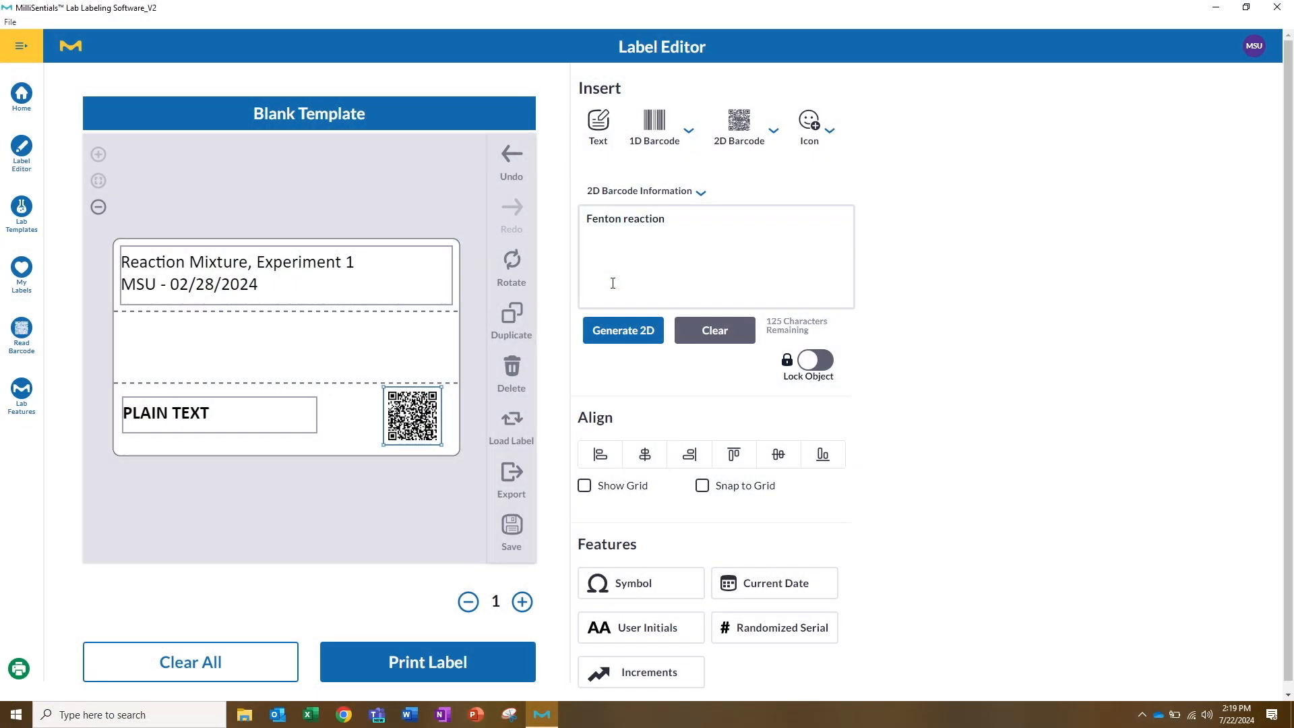
Complete the 2D barcode text as "Fenton reaction, 30% H2O2 and 0.05FeSO4" with "02/28/2024, MSU" on a second line, and generate the barcode.
type(", 30% H2O2,and 0.05Fe")
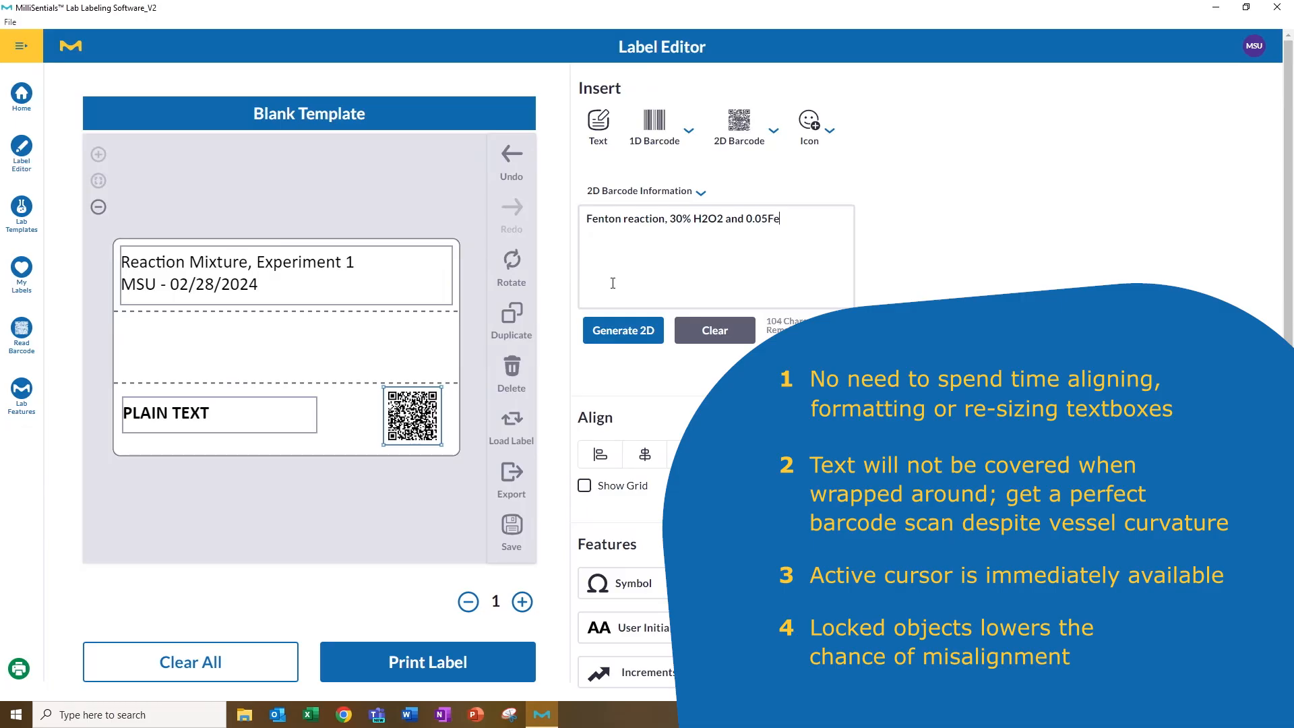
type("SO4")
key("Return")
type("02/28/2024")
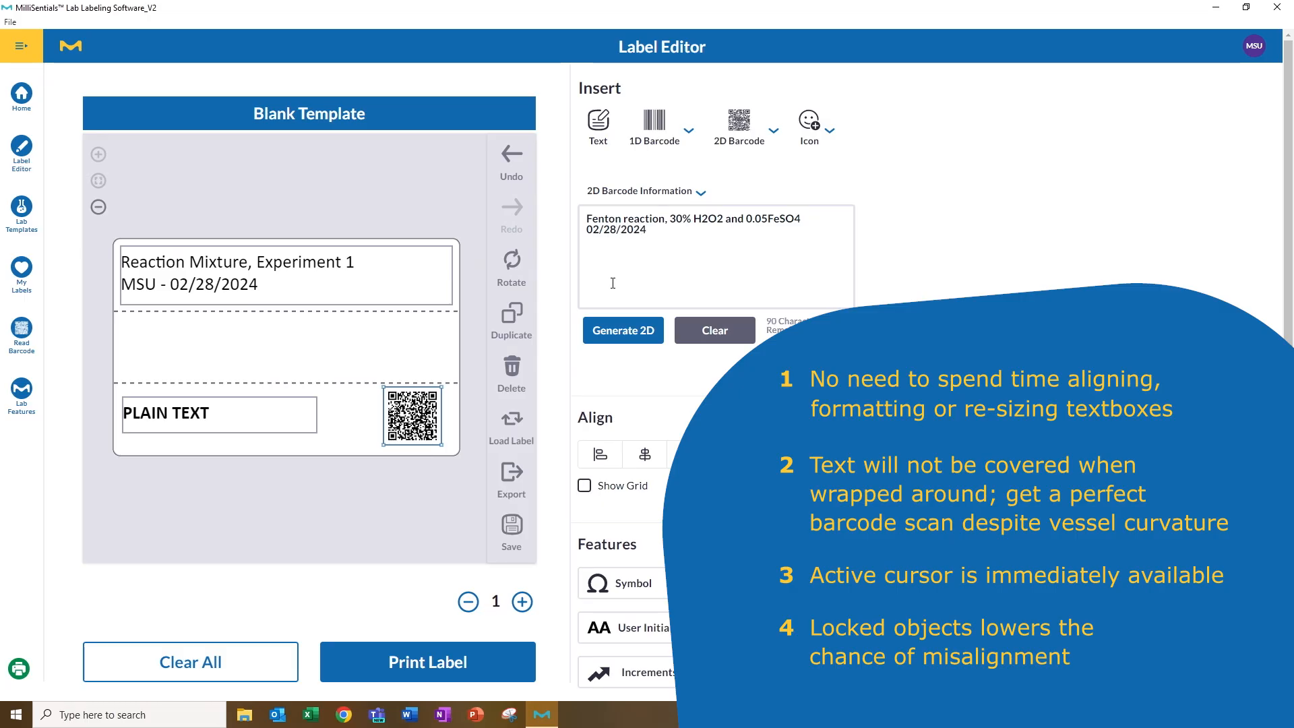
type(", MSU")
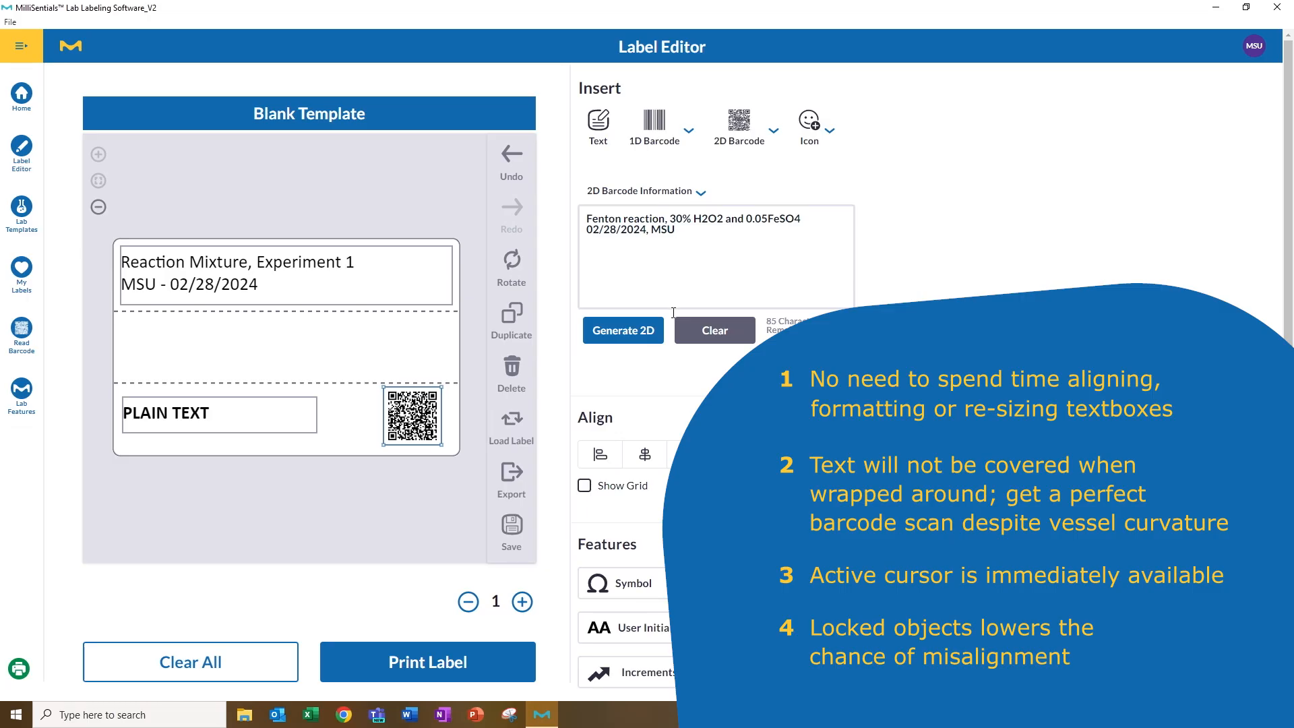
left_click(625, 336)
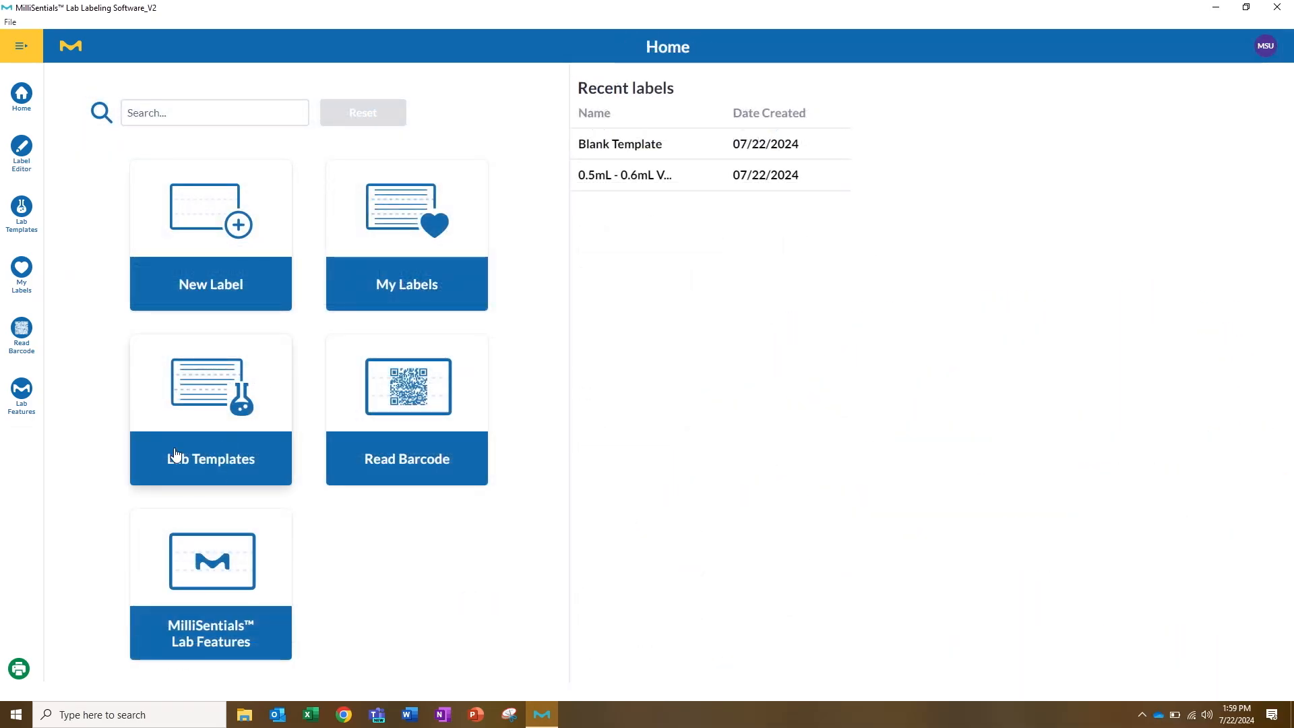
Open the 1D Barcode template of the 5mL+ group from the lab templates.
left_click(198, 395)
scroll(1286, 206, "down", 3)
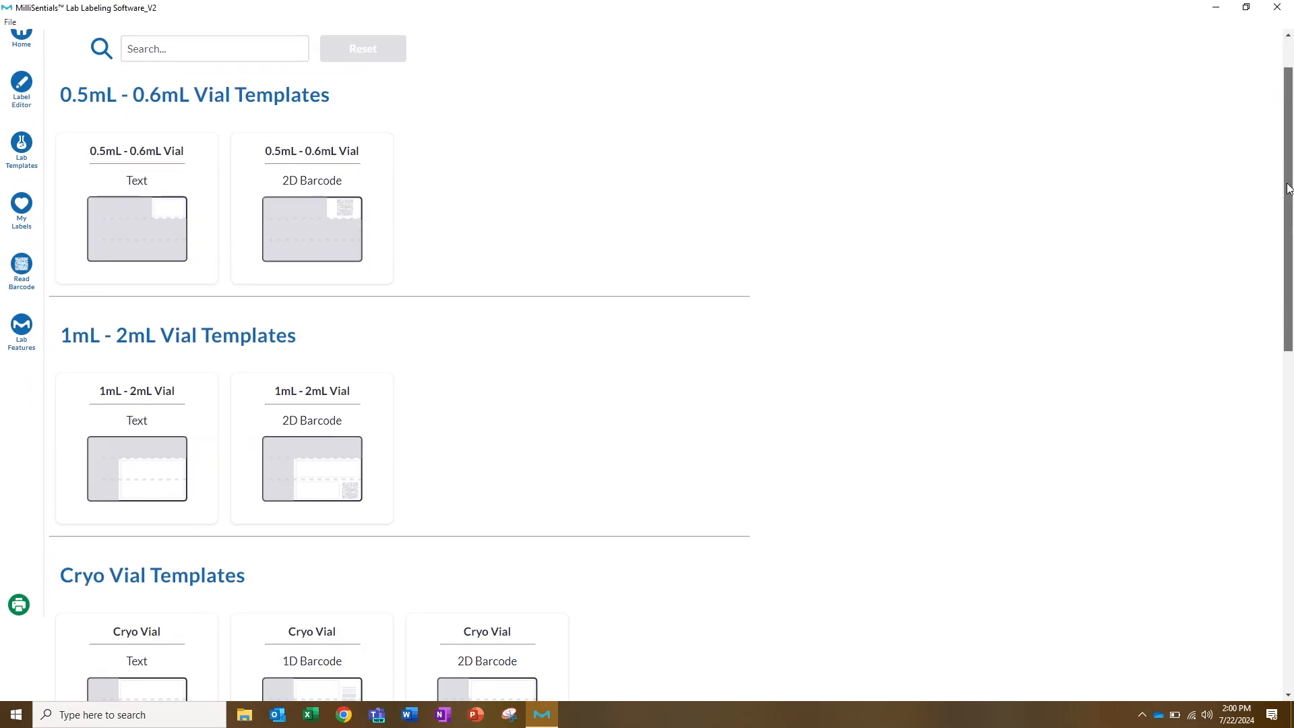
left_click_drag(1286, 205, 1290, 527)
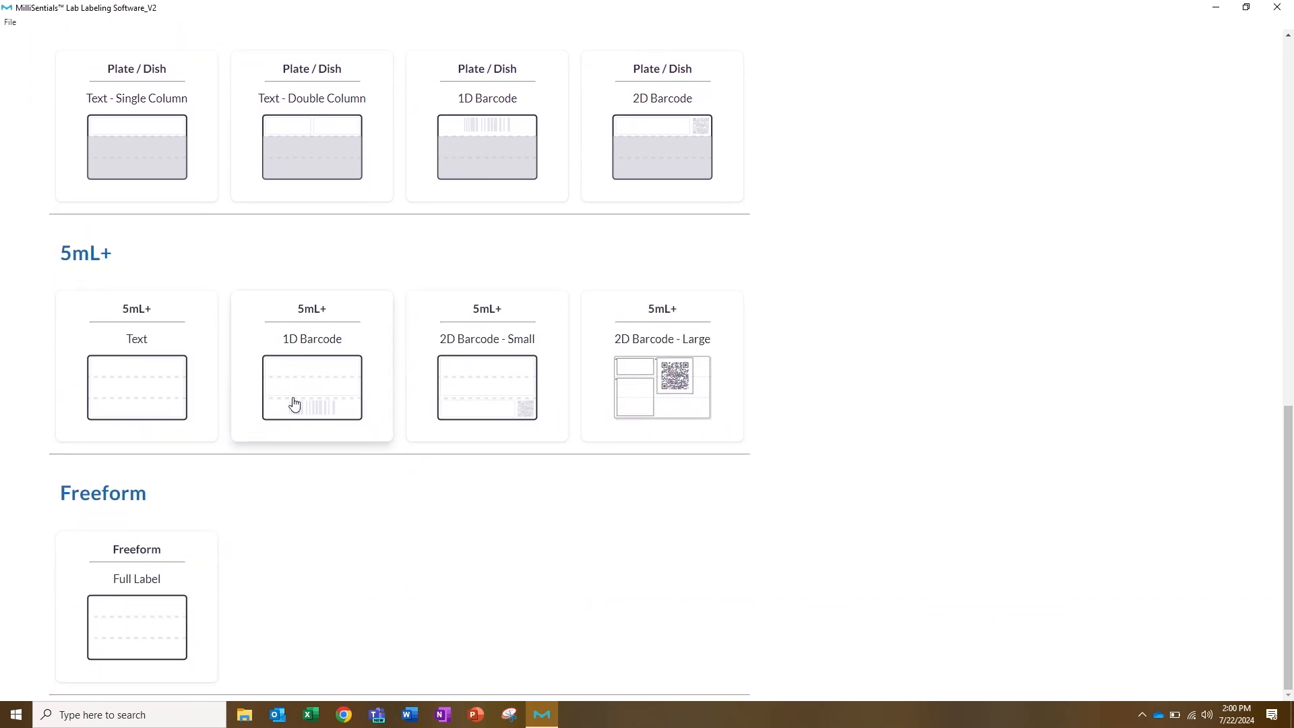
left_click(323, 368)
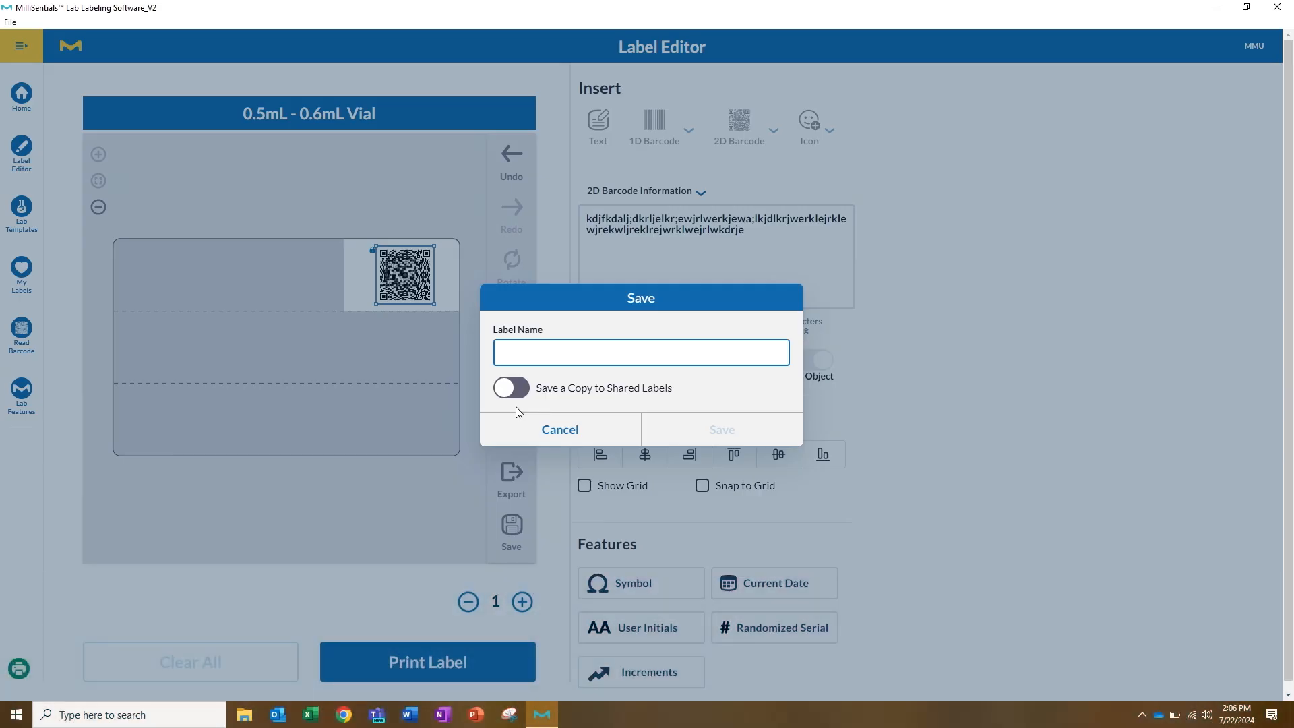
Save the 0.5mL - 0.6mL Vial label under a name beginning with "0.5-0.6 mL labe".
left_click(520, 424)
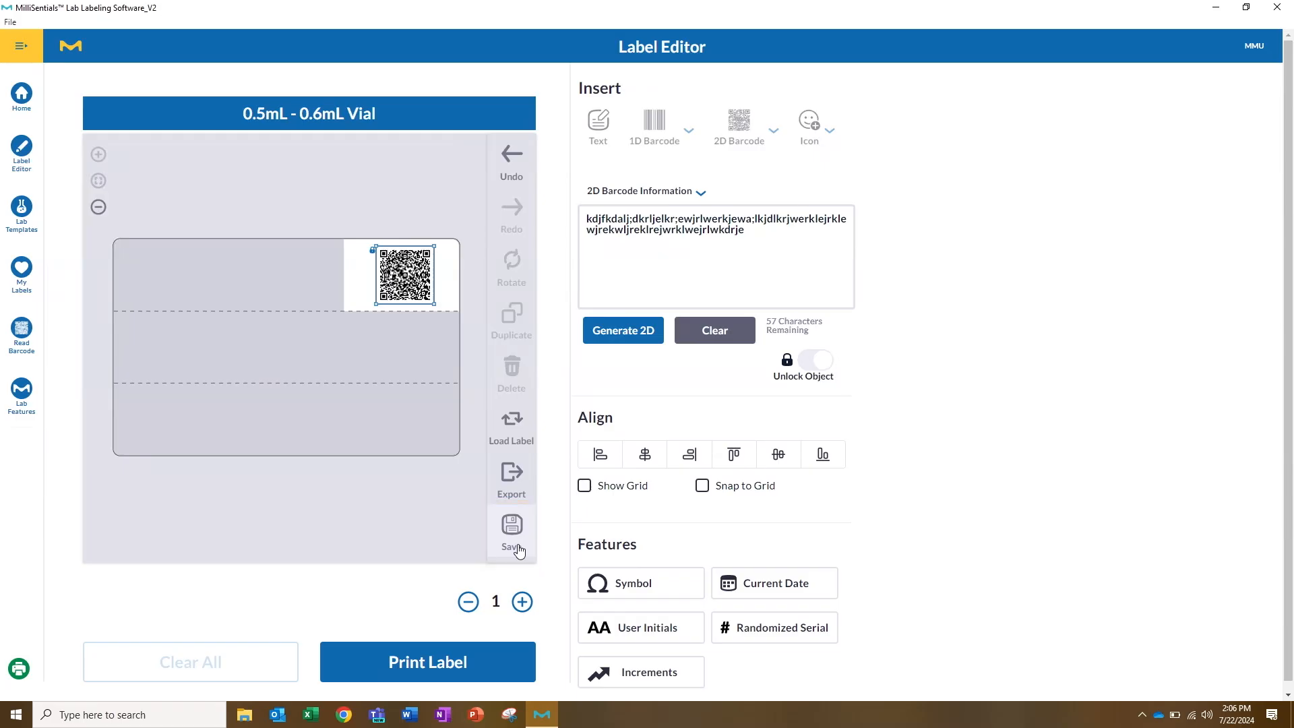
left_click(518, 548)
type("0.5-0.")
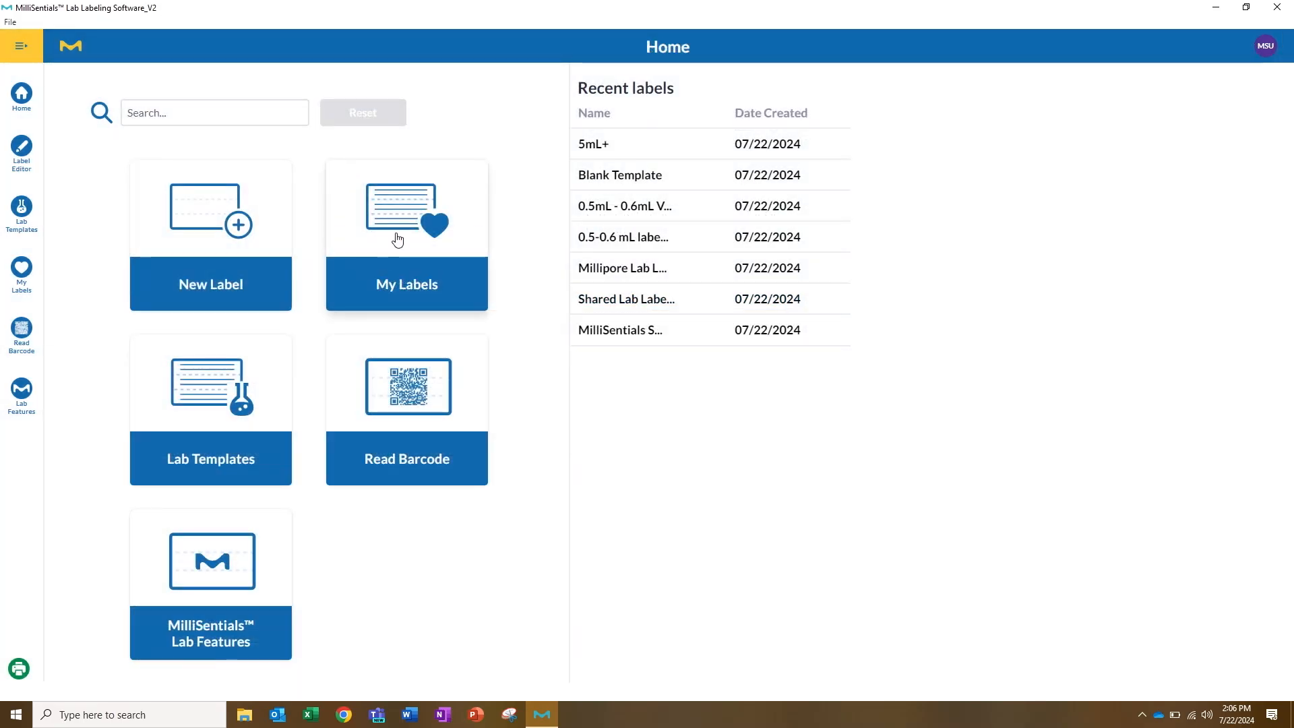
Check the shared labels, and open the MilliSentials label from the personal saved labels.
left_click(397, 240)
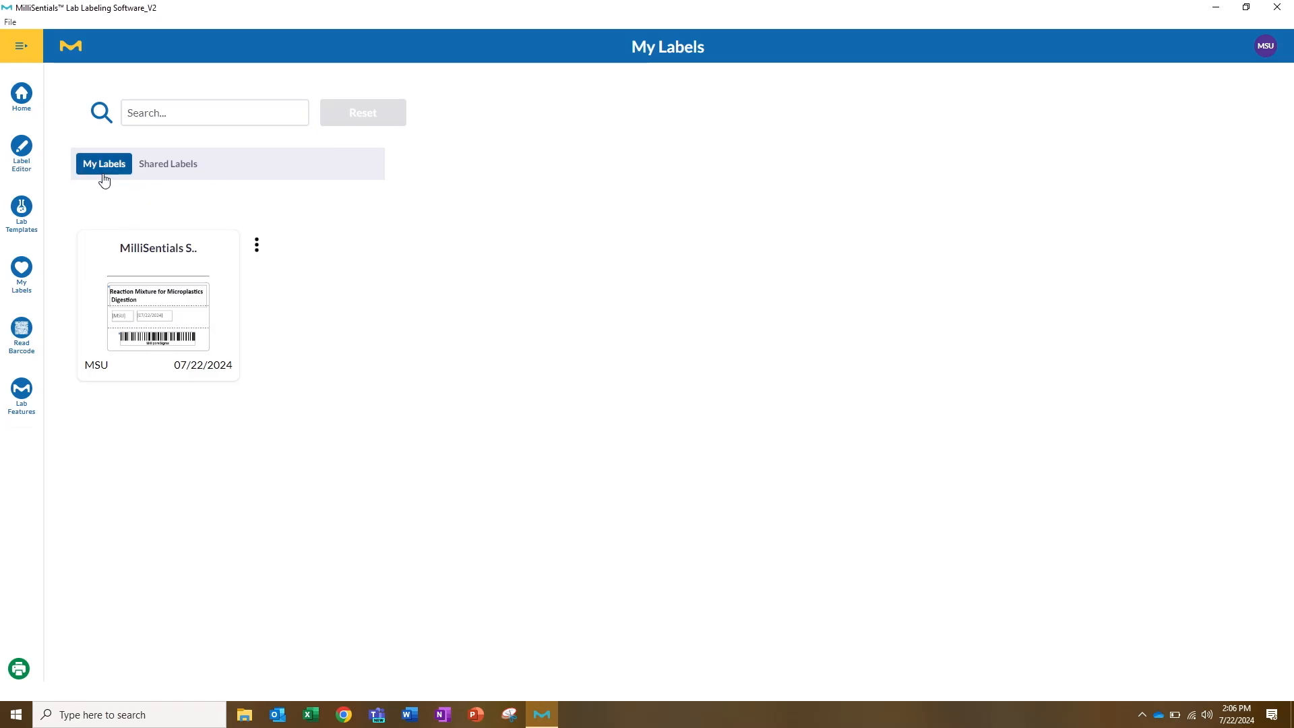
left_click(154, 165)
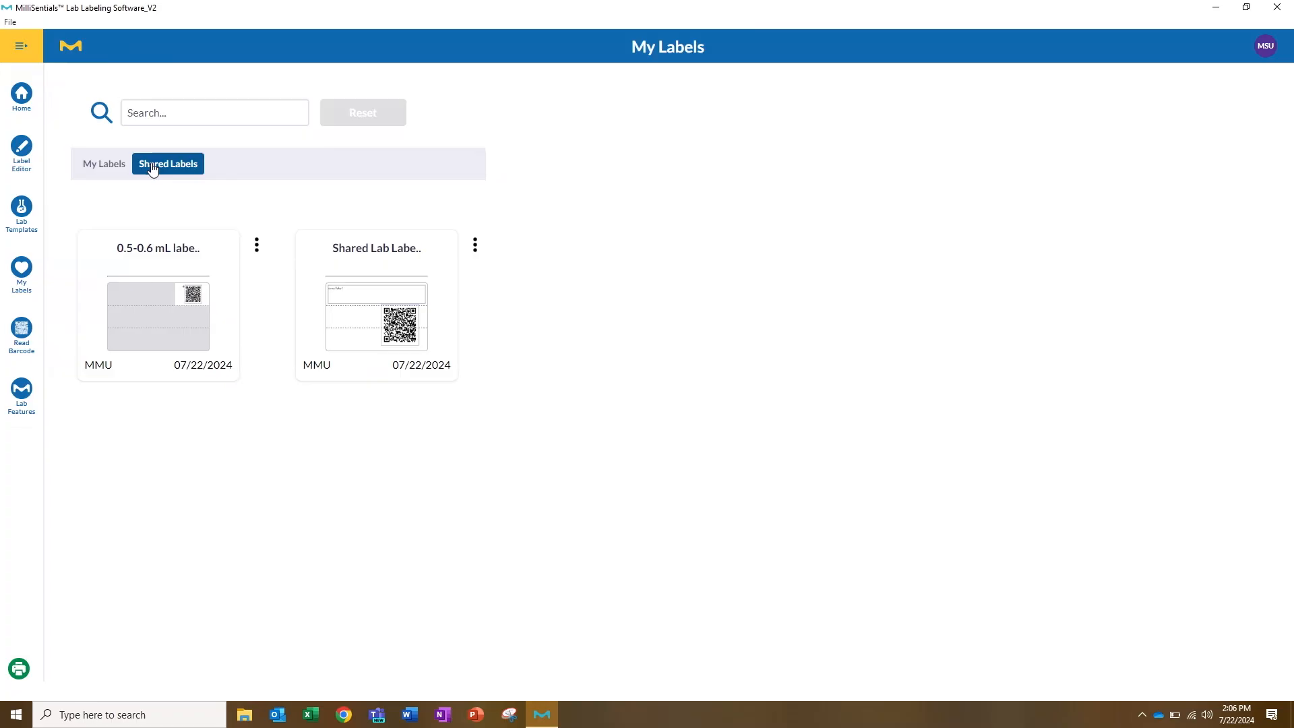
left_click(97, 175)
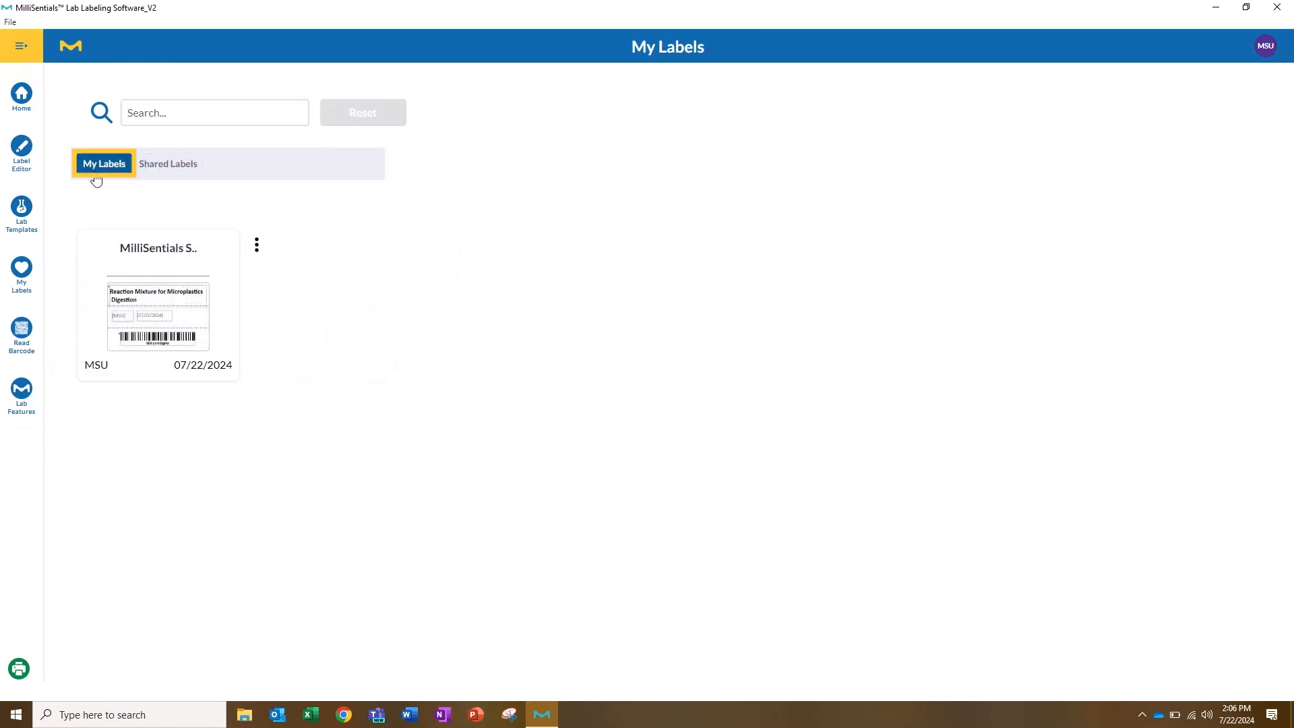
left_click(155, 323)
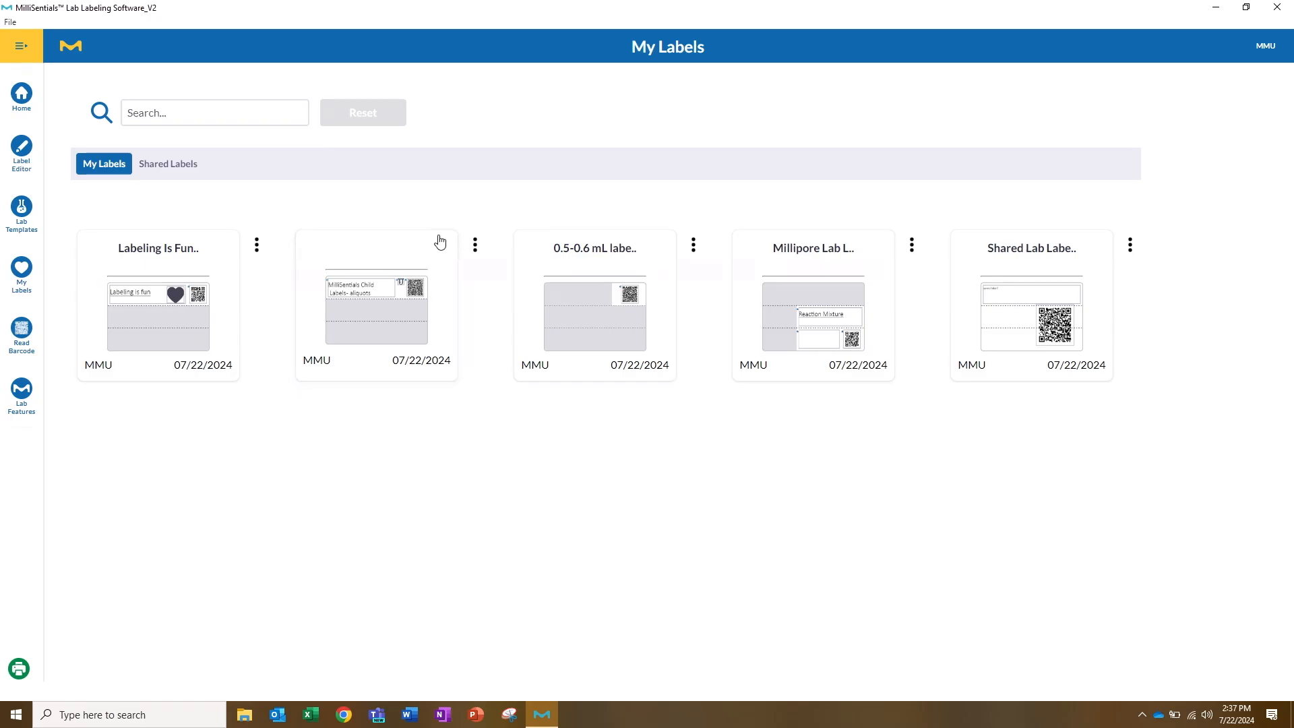
Change the name of the saved label "Labeling Is Fun!" to "Labeling Is Really Fun!".
left_click(256, 248)
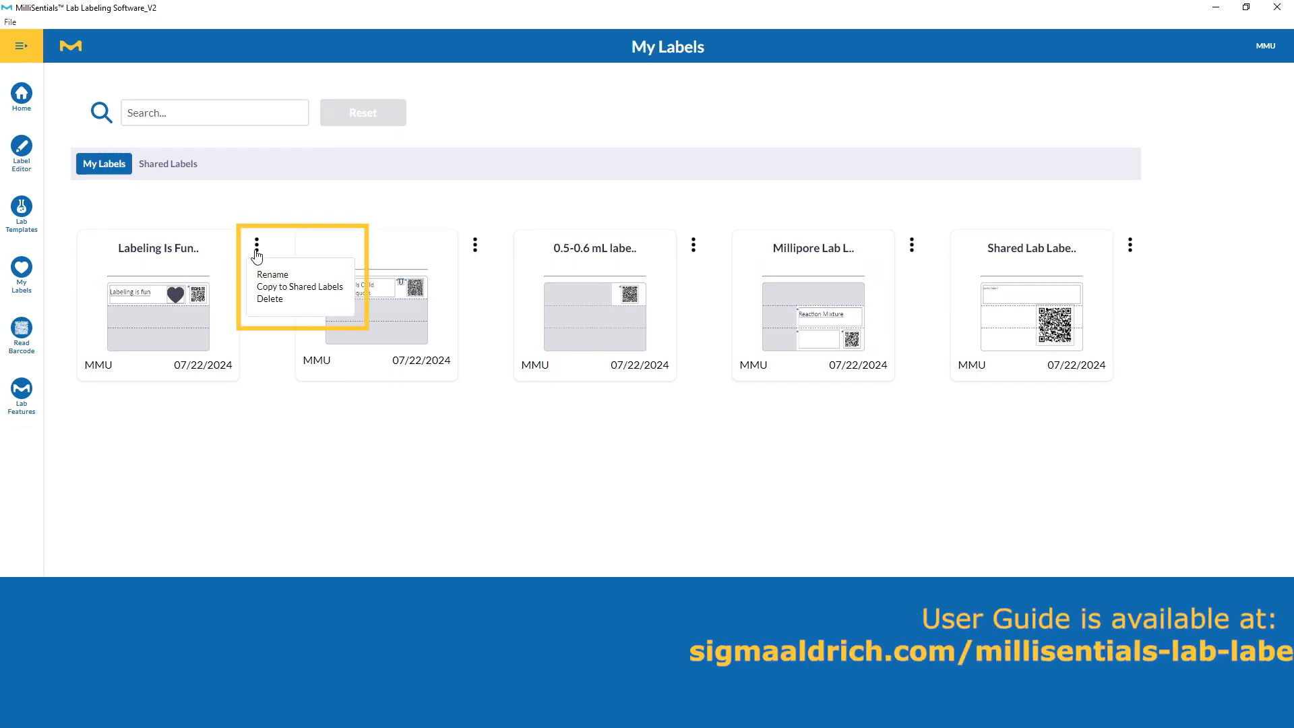
left_click(270, 274)
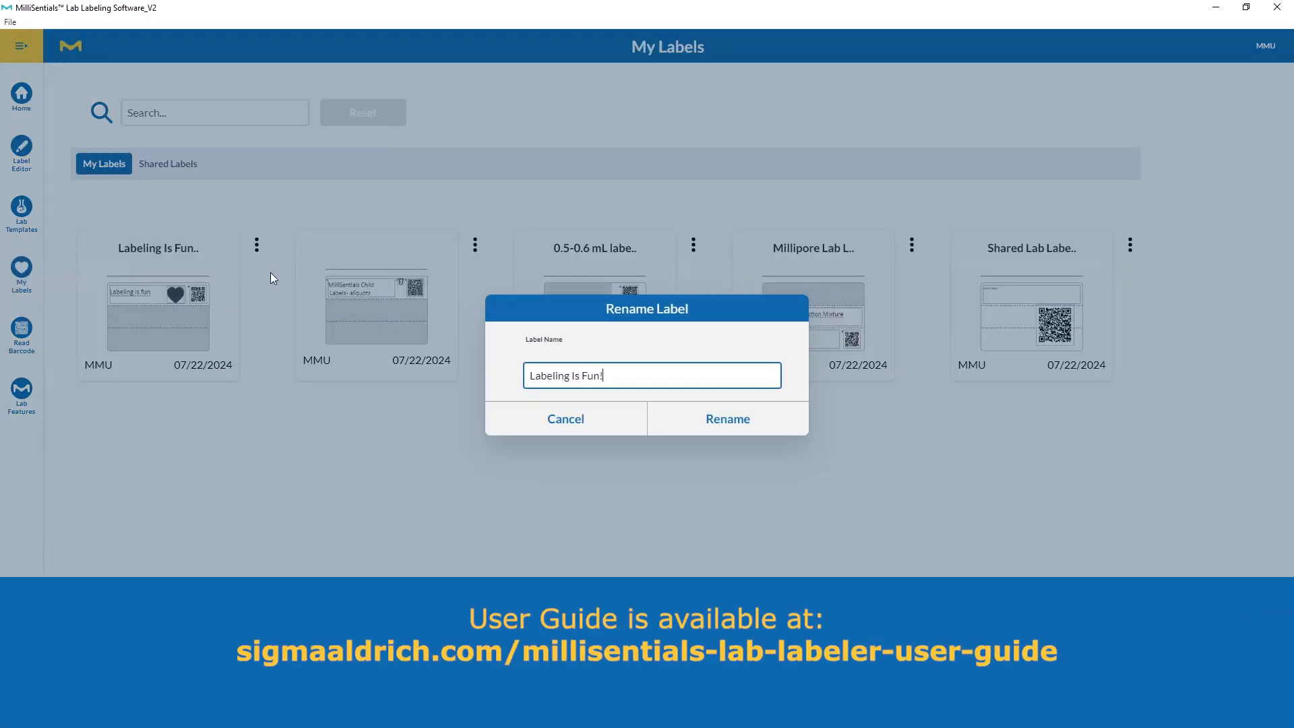
left_click(583, 375)
type("Really")
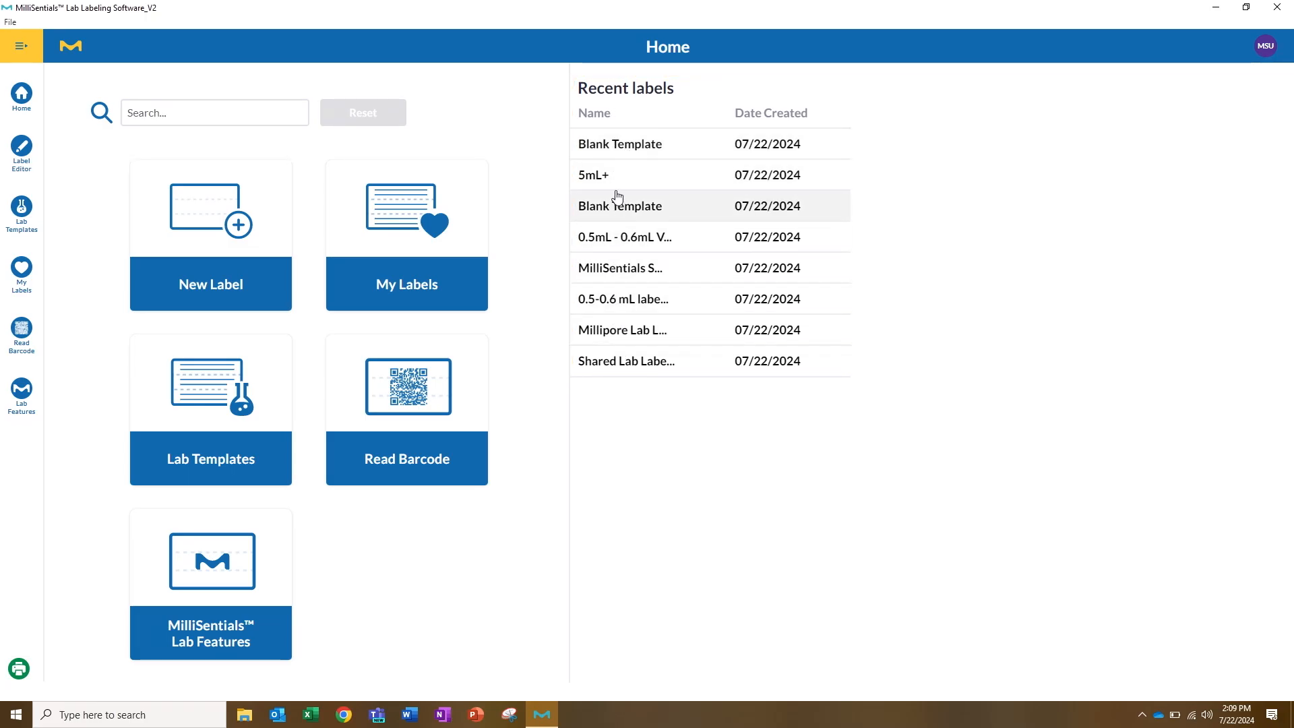
Open the most recent Blank Template label from the recent labels.
left_click(623, 151)
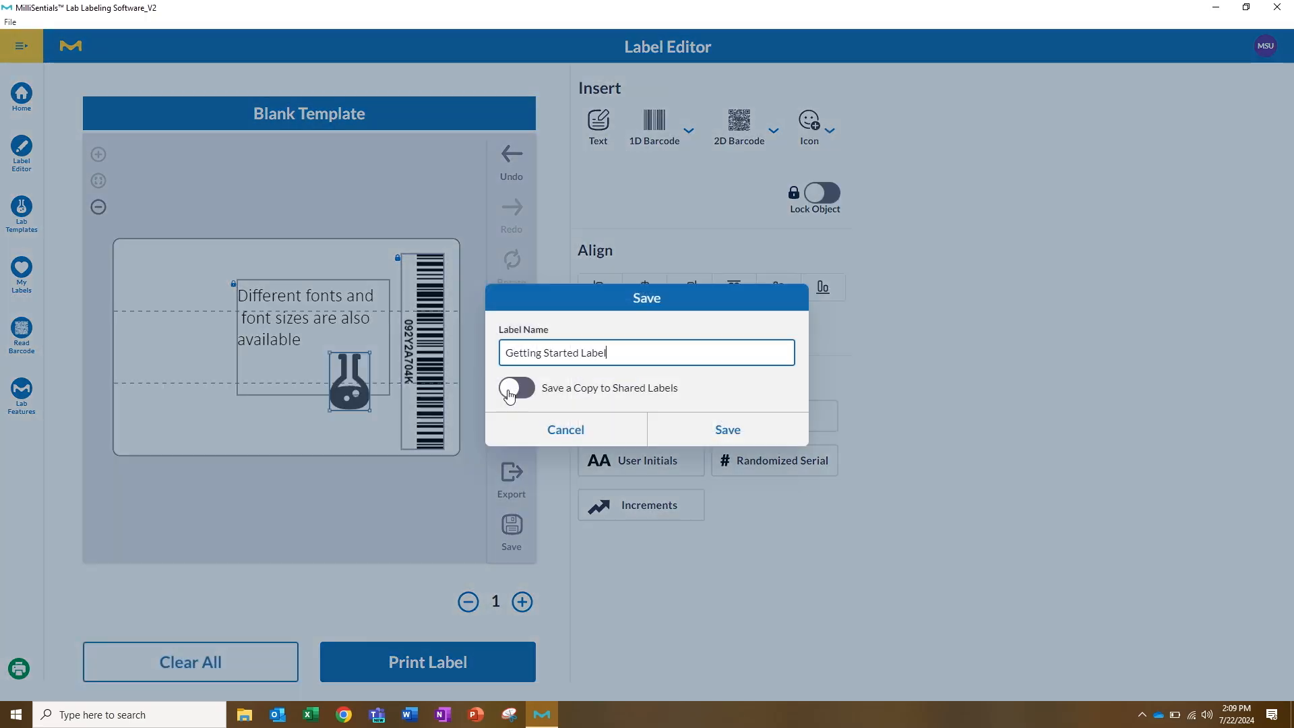
Save the label as "Getting Started Label" with a copy in the shared labels.
left_click(509, 396)
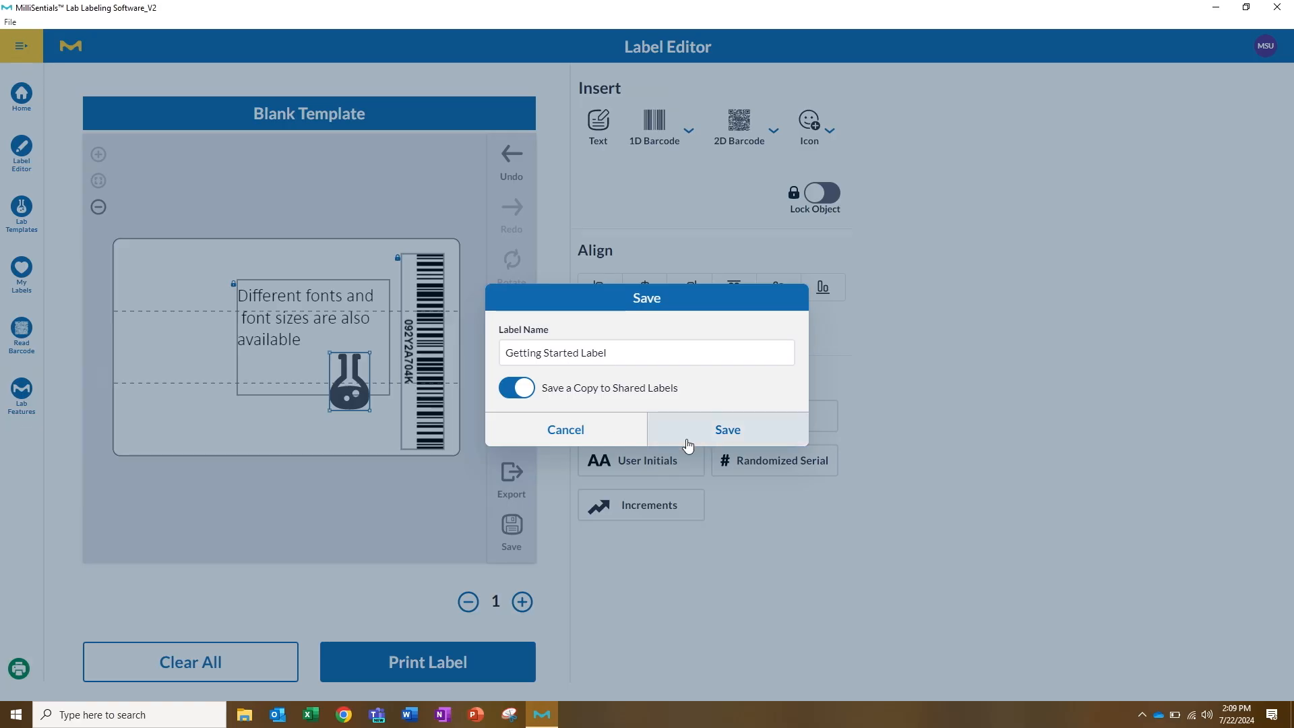
left_click(737, 430)
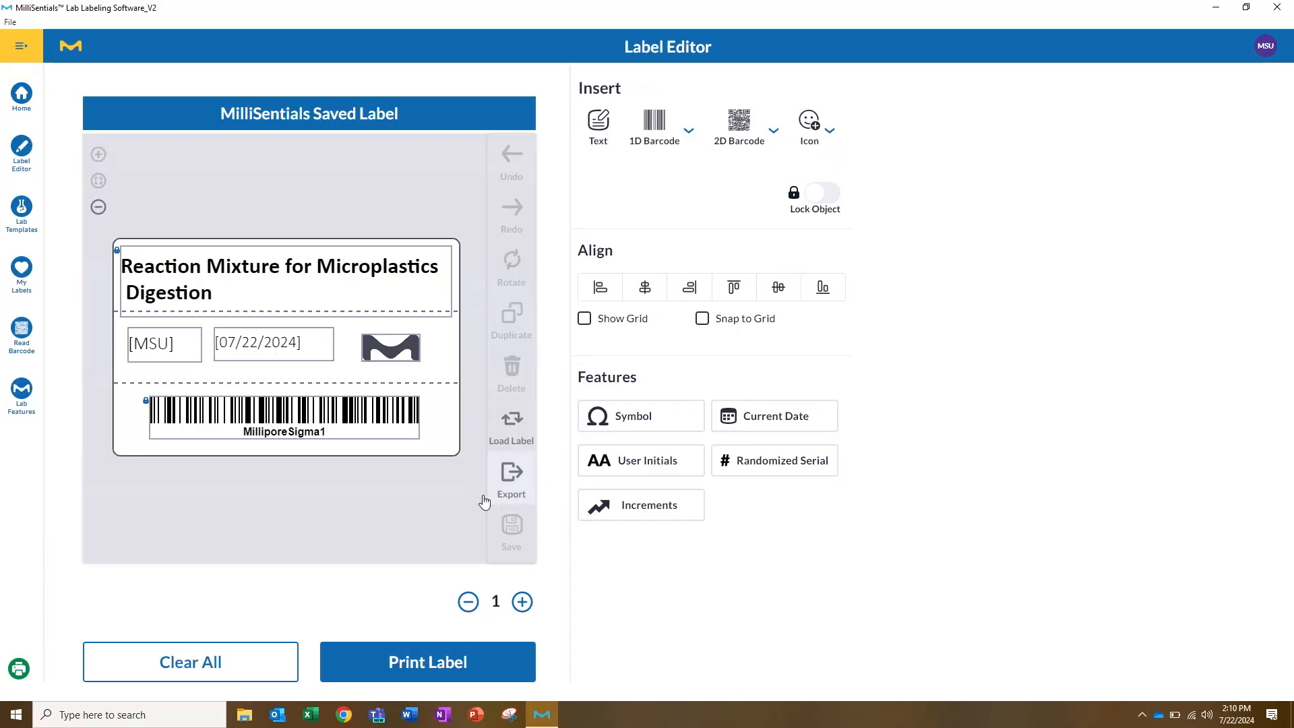
Export the MilliSentials saved label to a file.
left_click(510, 476)
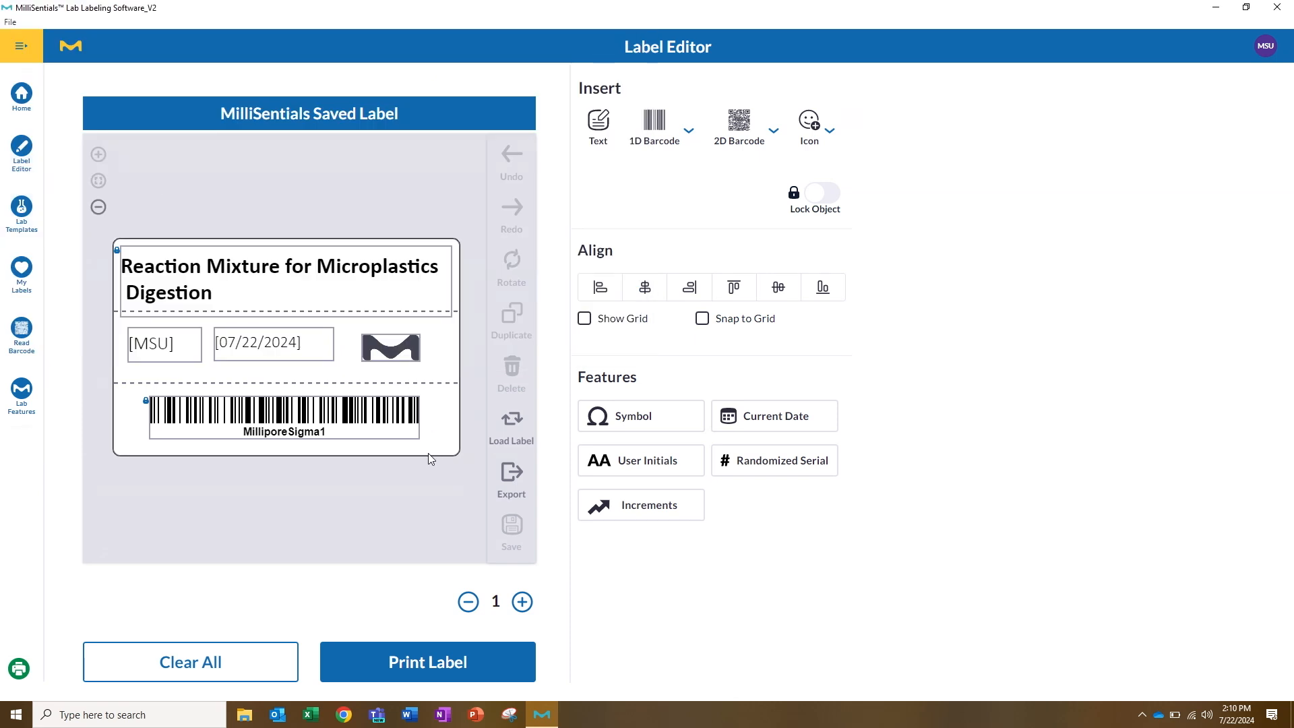
left_click(509, 478)
left_click(113, 313)
left_click(121, 331)
left_click(101, 294)
type("Co")
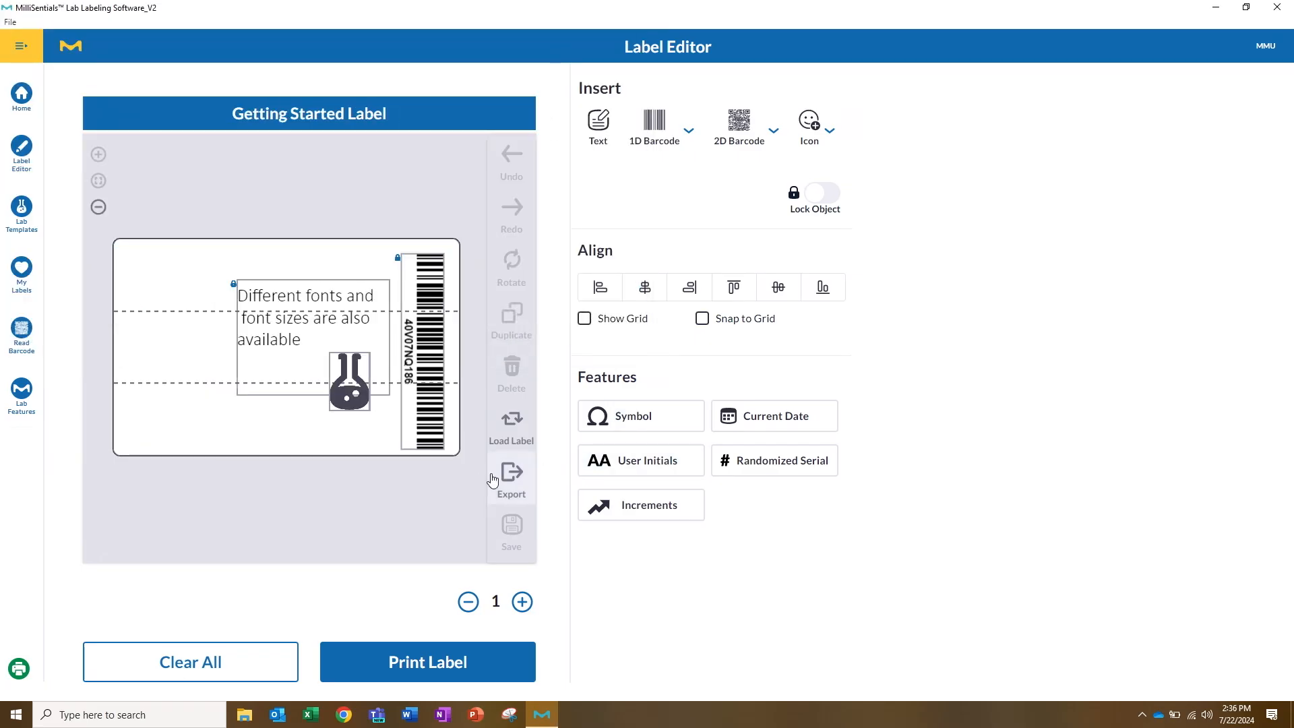
Replace the Getting Started Label in the editor by loading one of the personal saved labels.
left_click(519, 418)
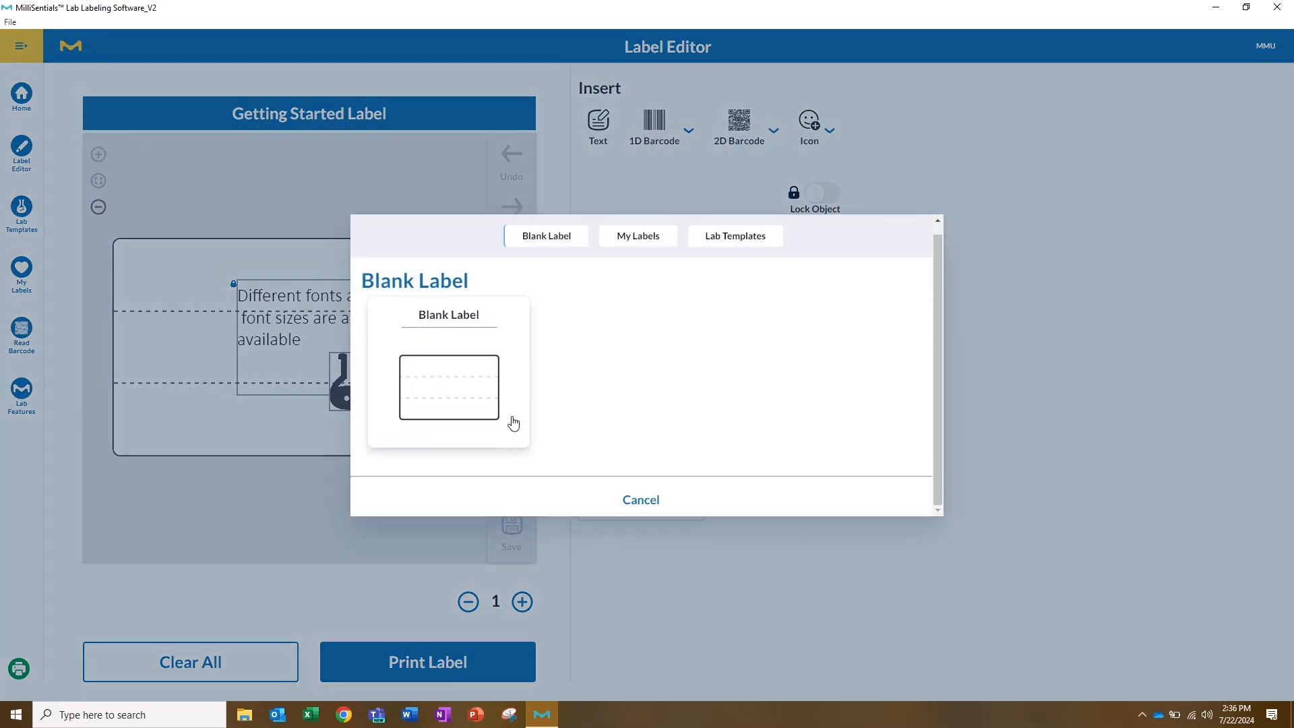
left_click(645, 244)
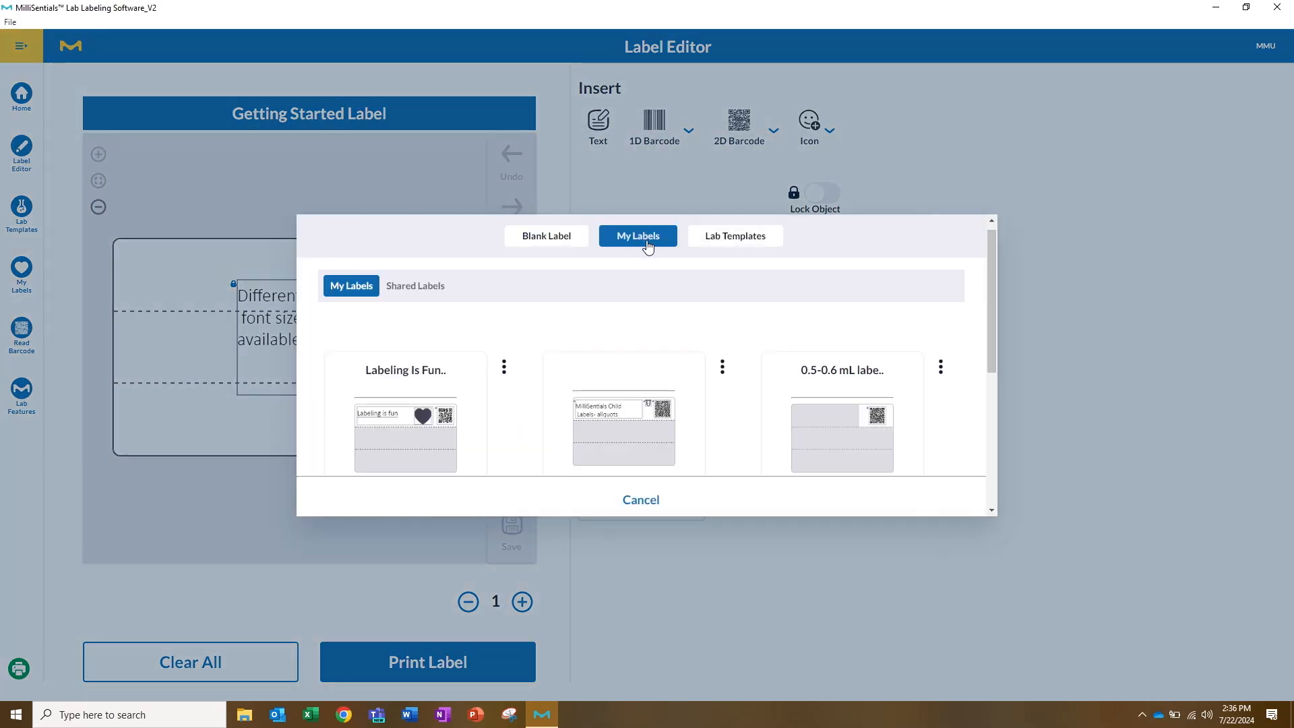
left_click(422, 385)
left_click(647, 411)
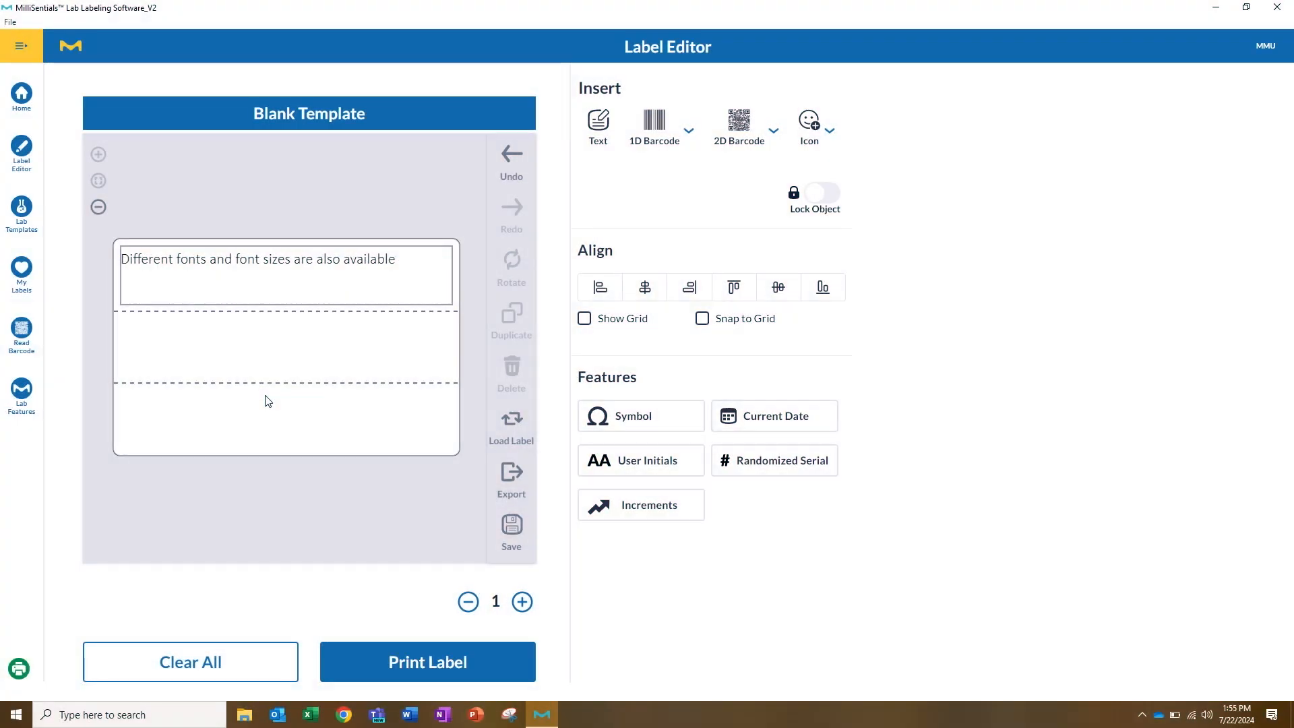
Look through the available 1D barcode orientations and 2D barcode sizes for the blank template.
left_click(679, 139)
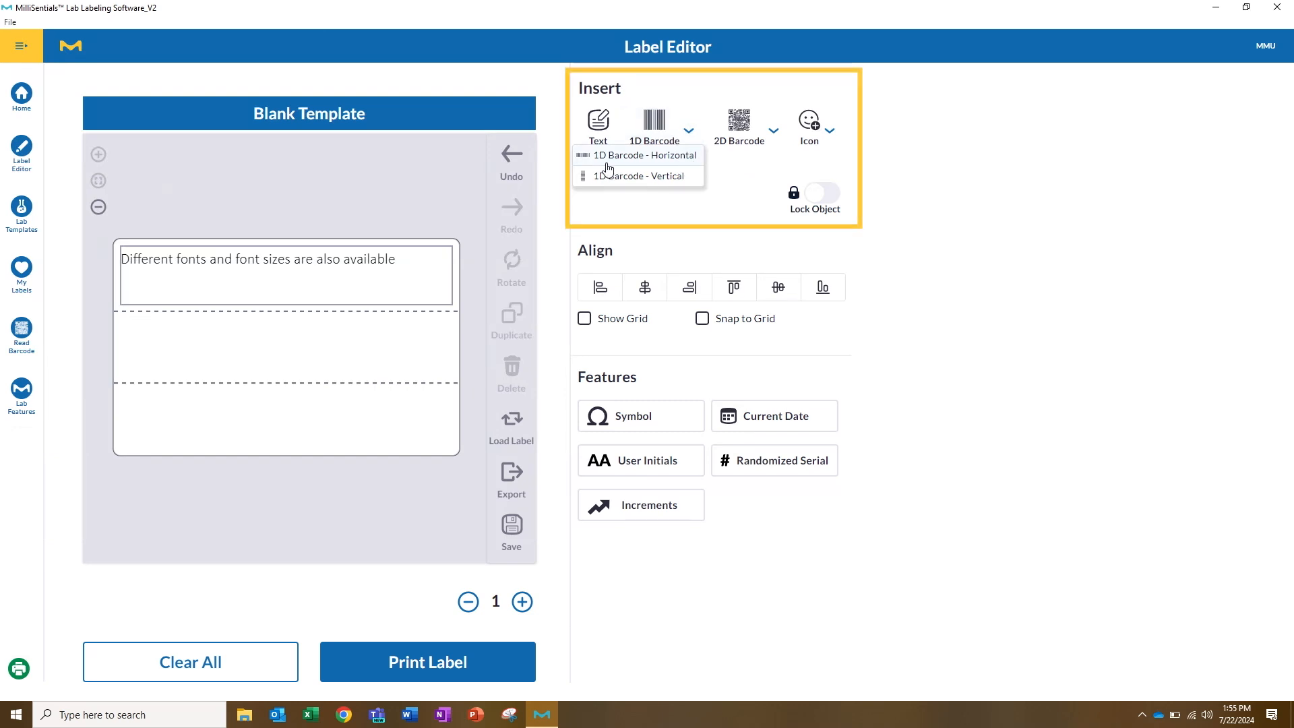
left_click(773, 131)
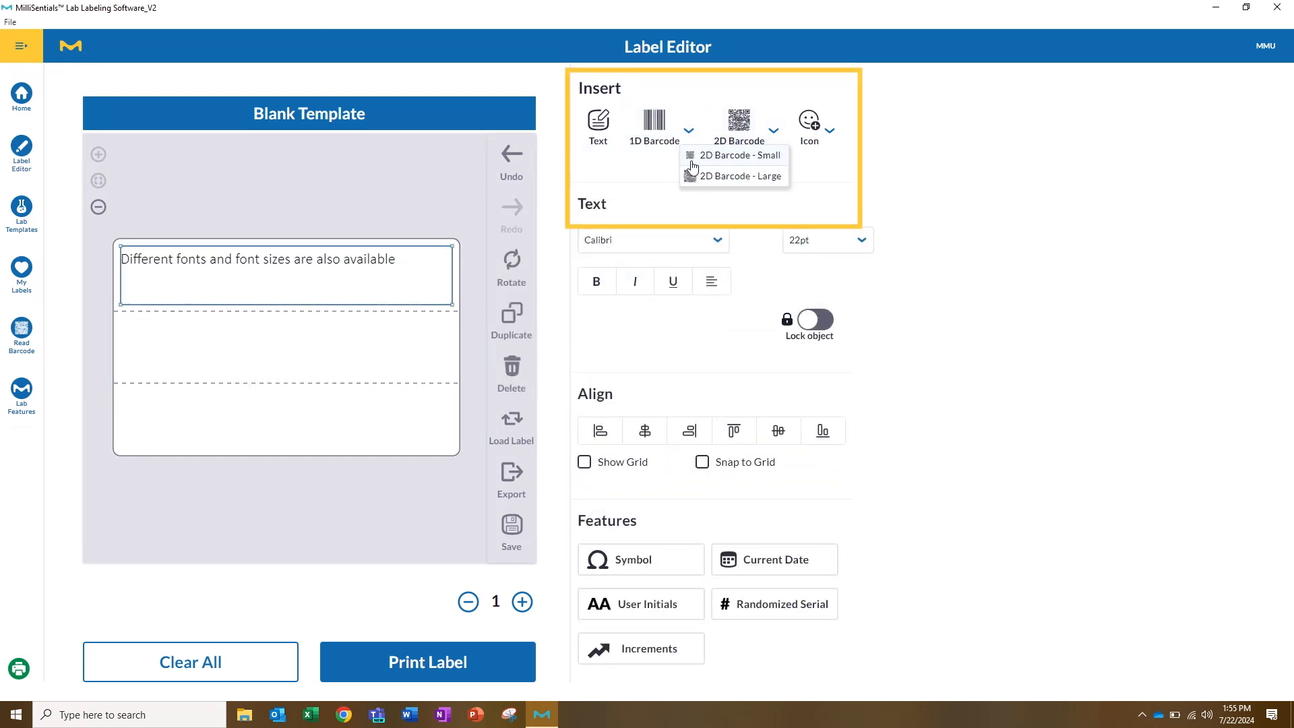
left_click(720, 174)
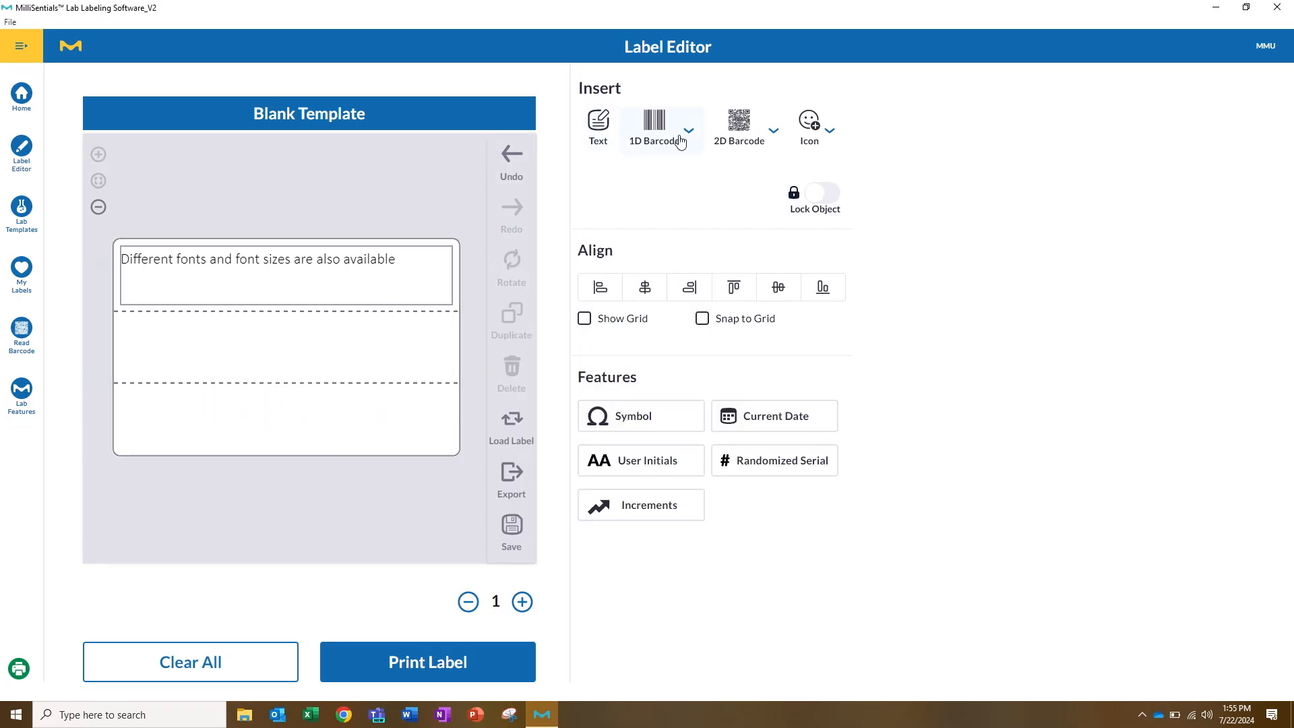
Insert a horizontal 1D barcode below the text box and generate it with its text shown.
left_click(680, 138)
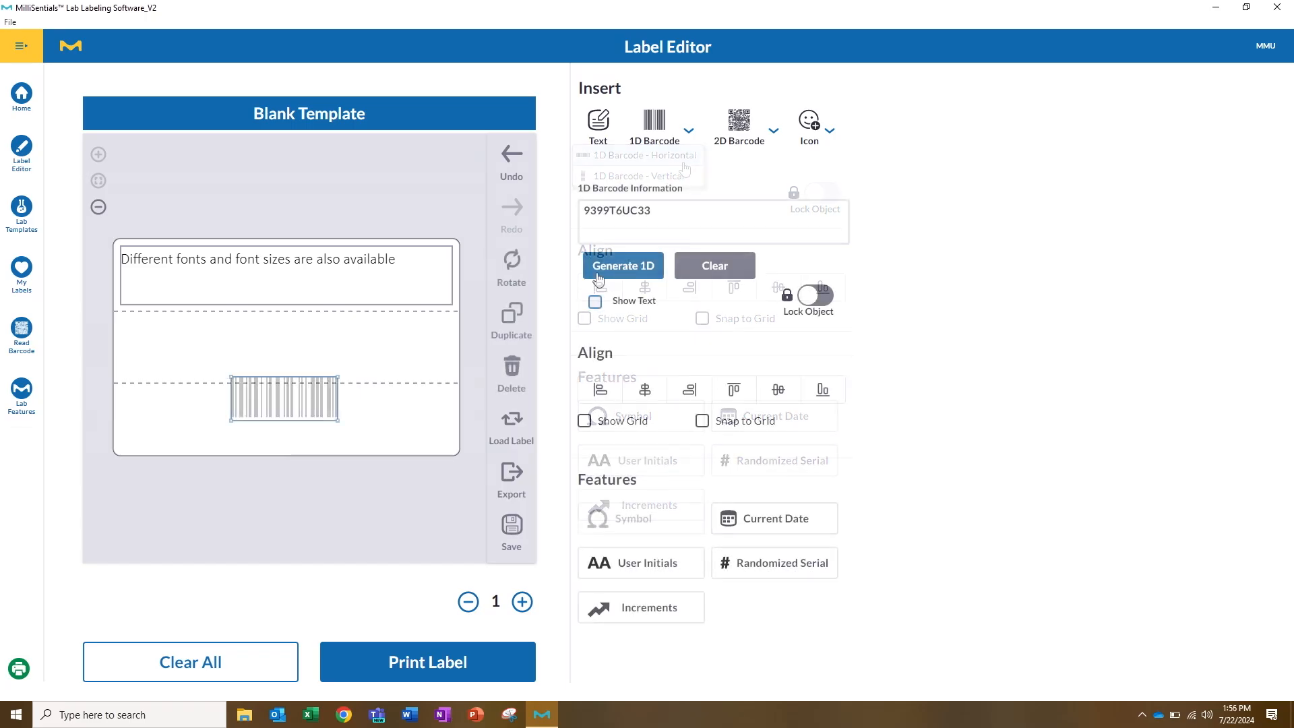
left_click(636, 269)
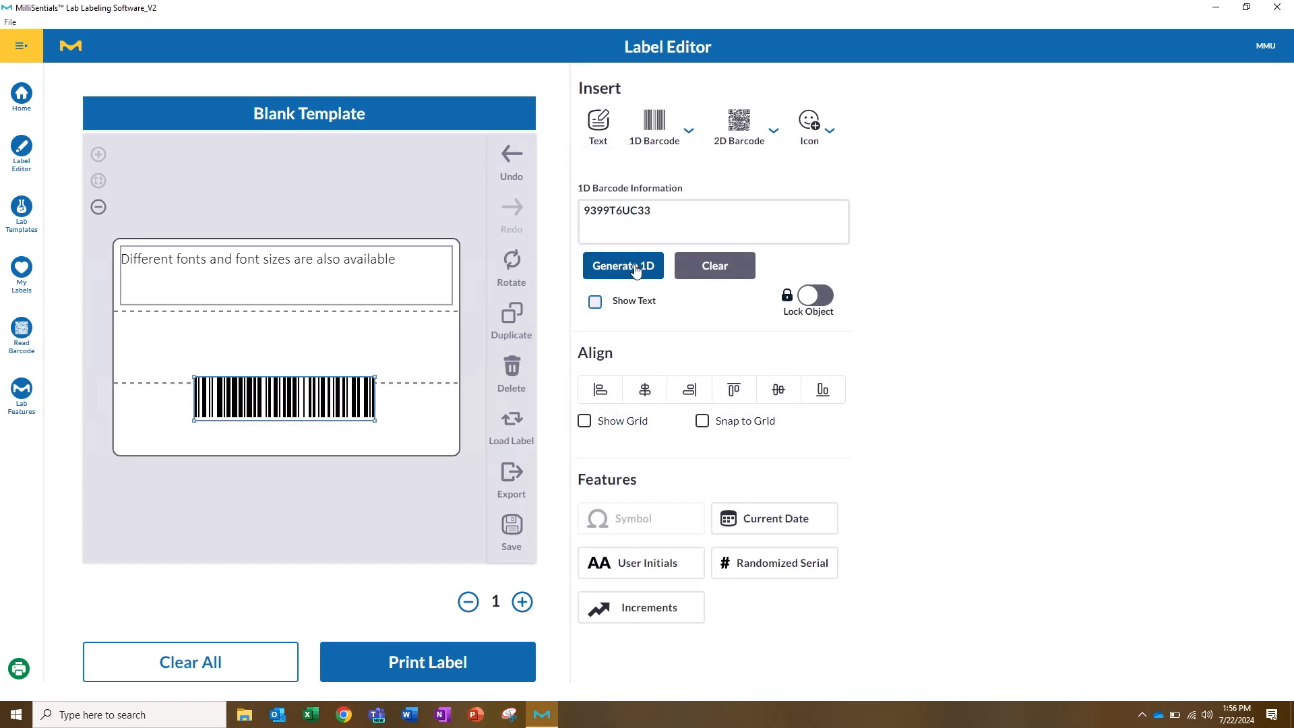
left_click(594, 303)
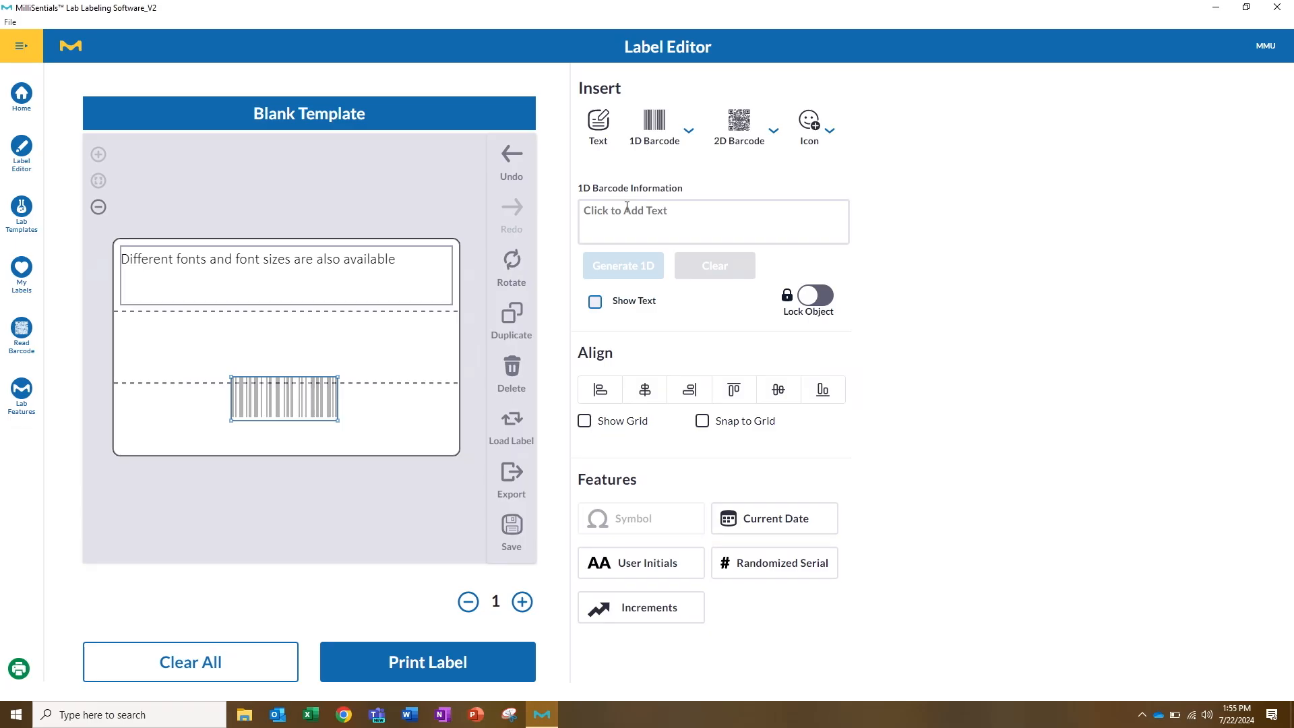
Add a randomized serial number of 10 characters, including letters, as the 1D barcode's information.
left_click(784, 566)
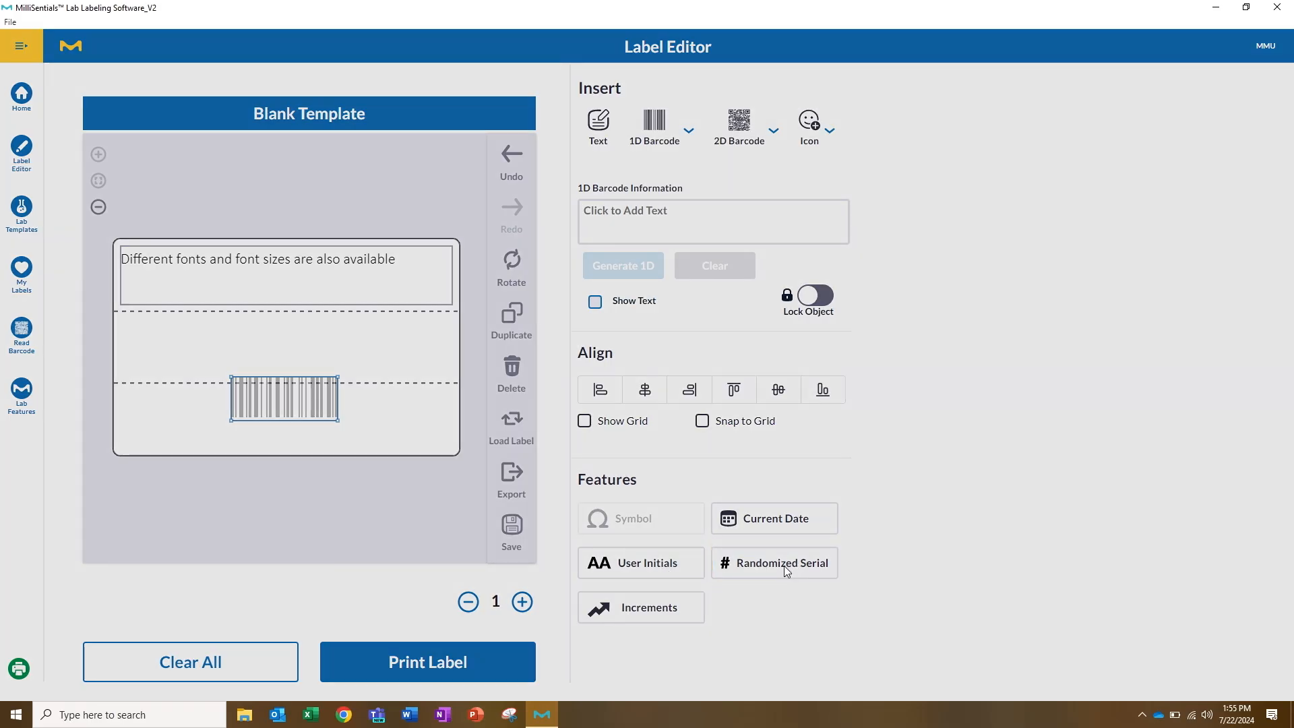
left_click(647, 379)
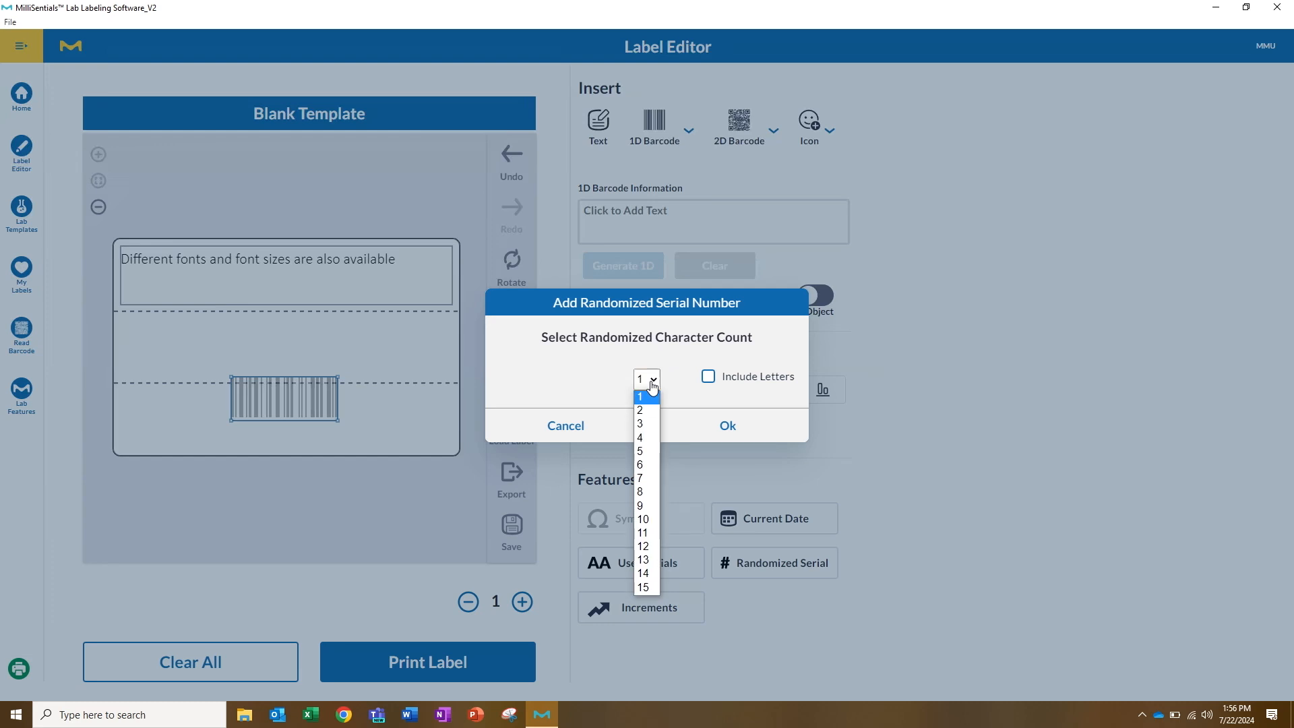
left_click(645, 521)
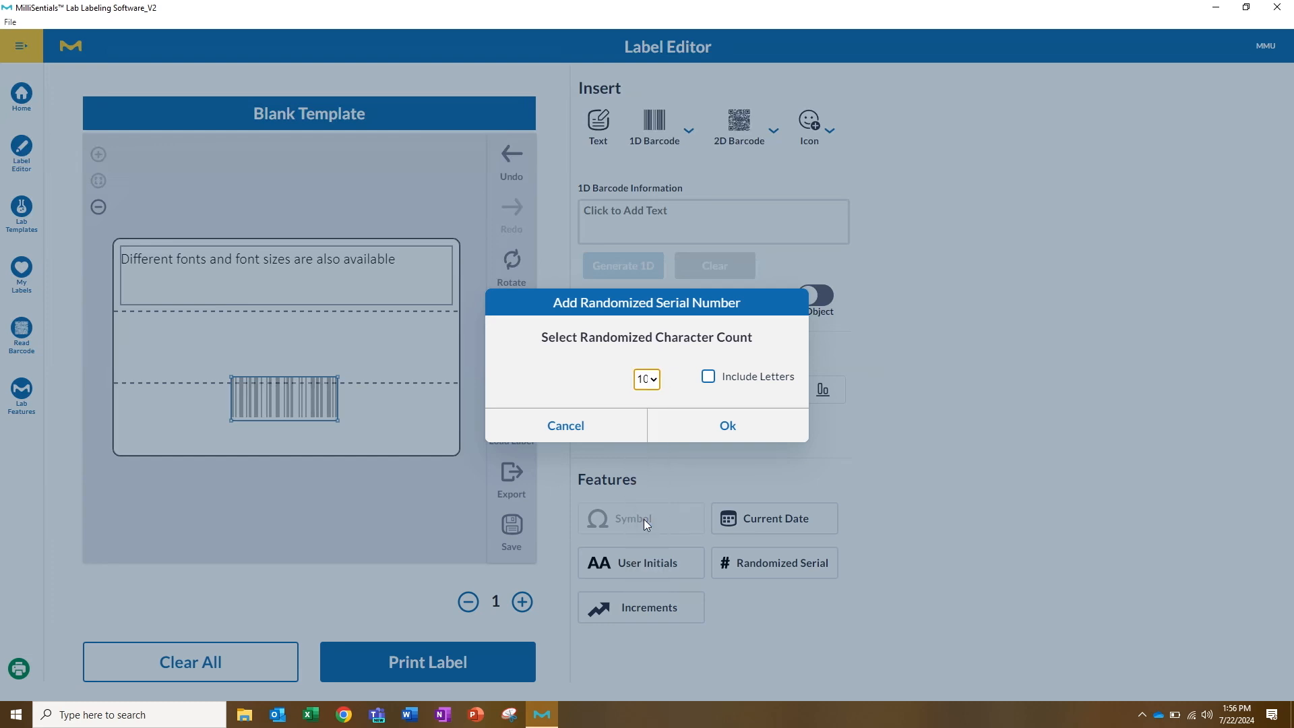
left_click(712, 381)
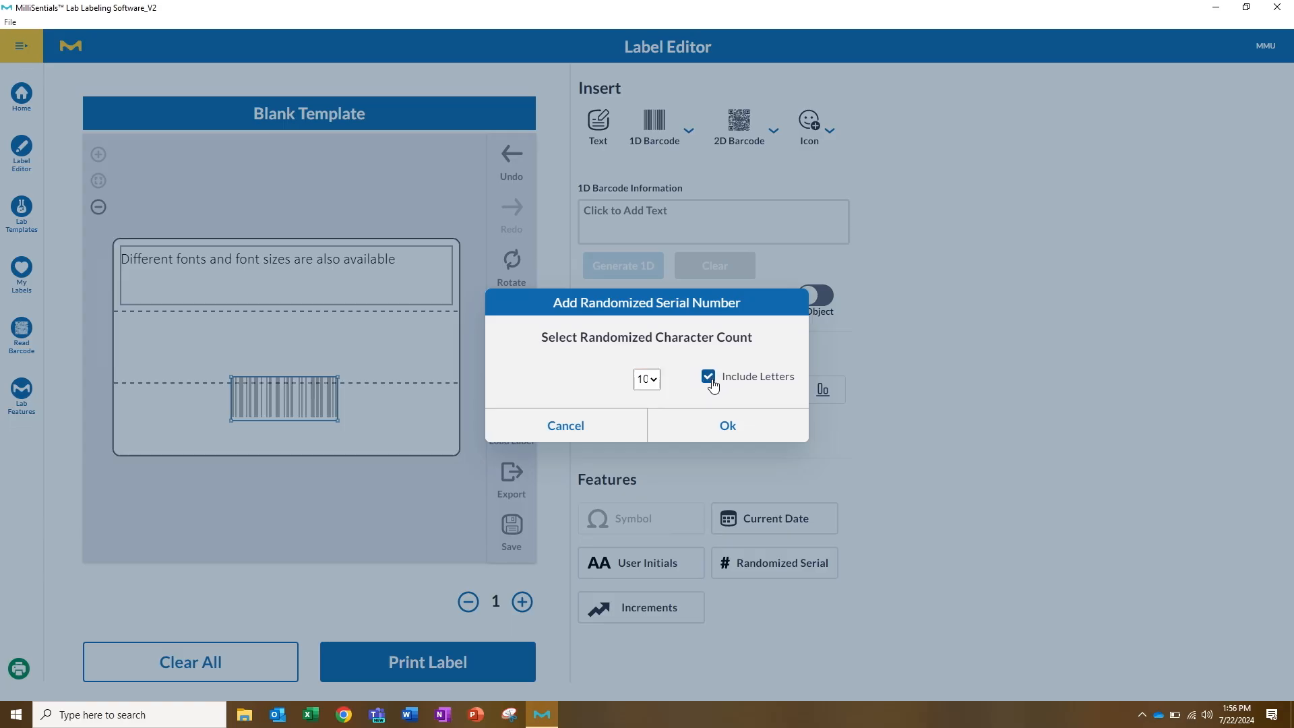
left_click(712, 425)
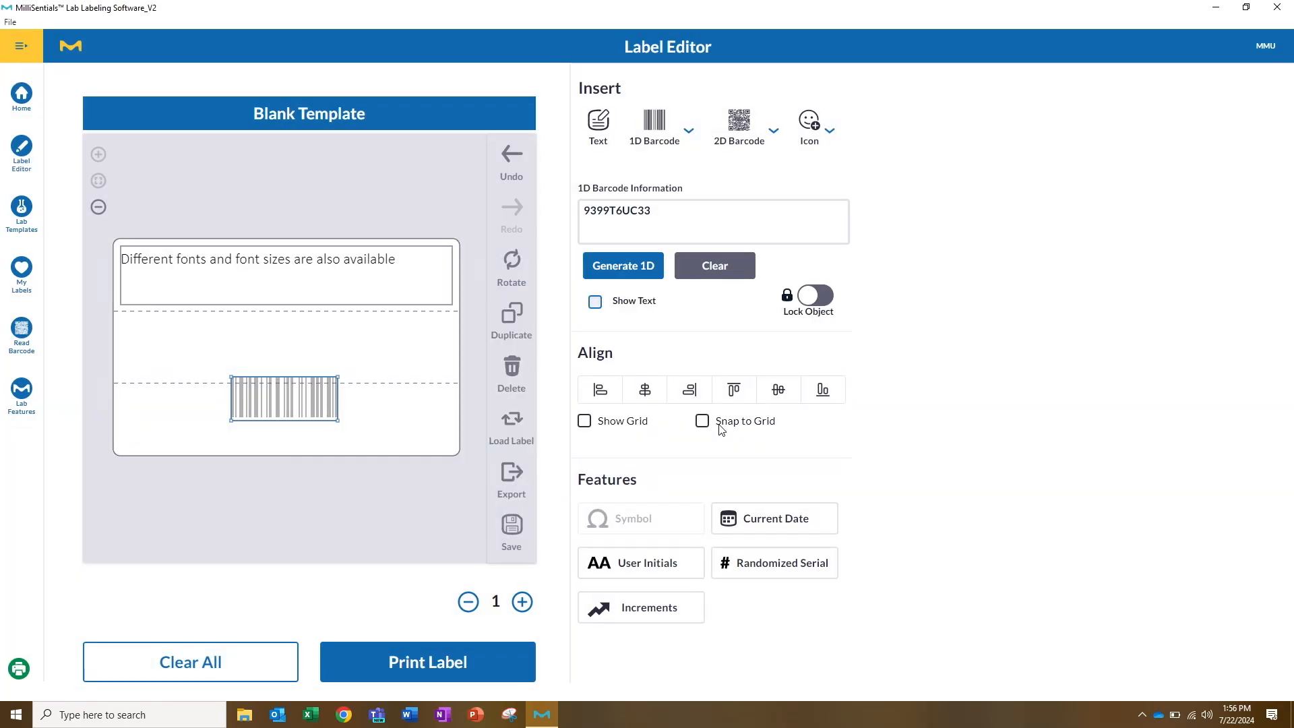
Generate the 1D barcode from the serial with its text shown, and center it vertically in the label's bottom section.
left_click(635, 269)
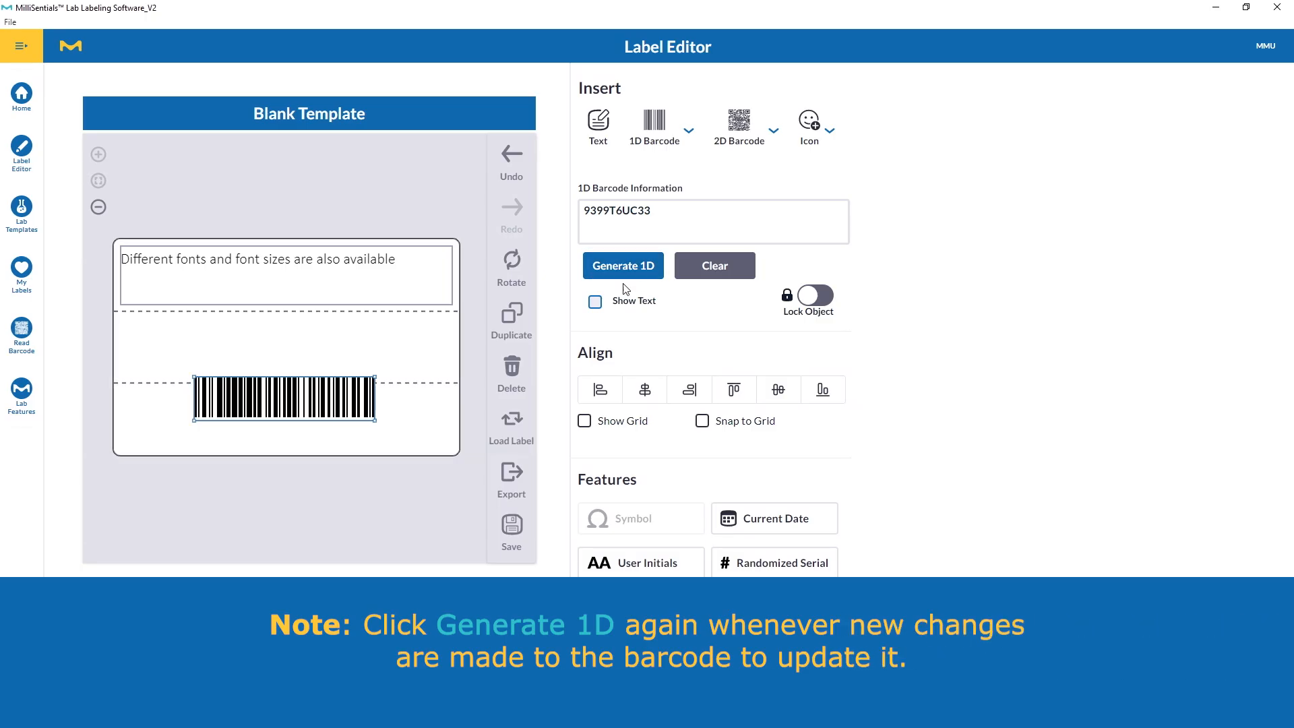
left_click(597, 305)
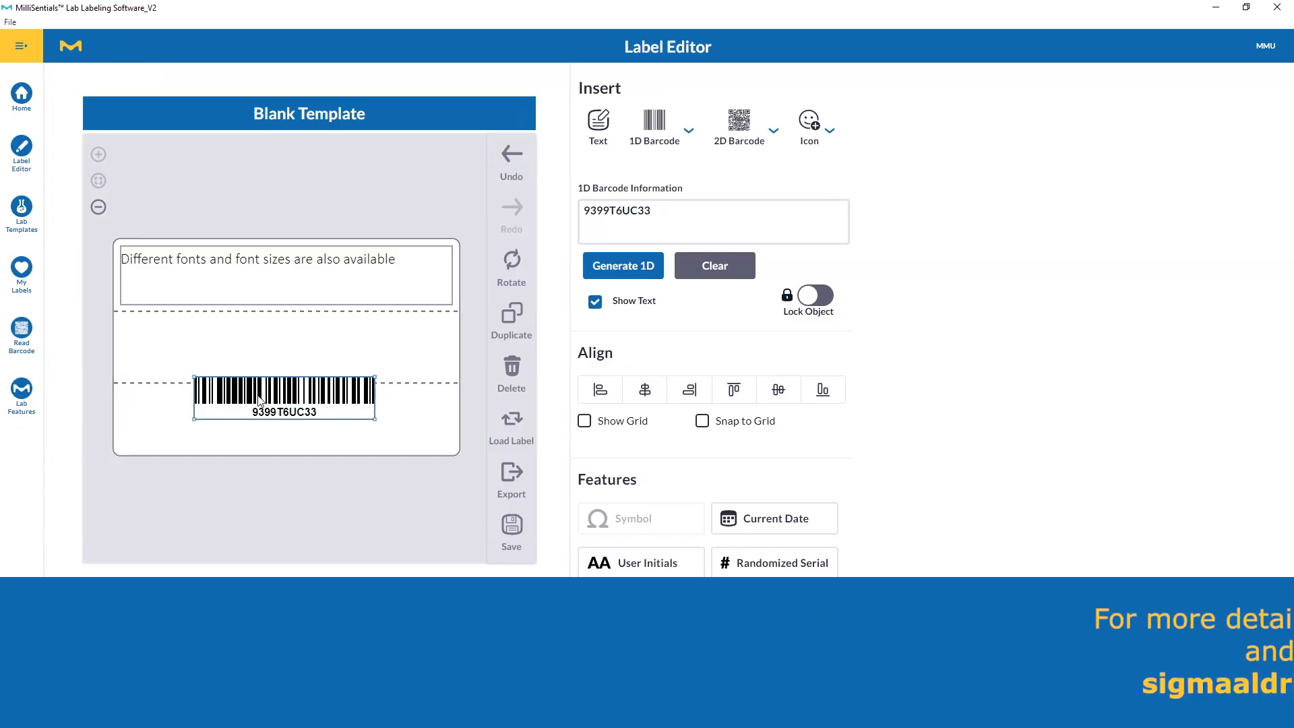
left_click_drag(259, 408, 260, 418)
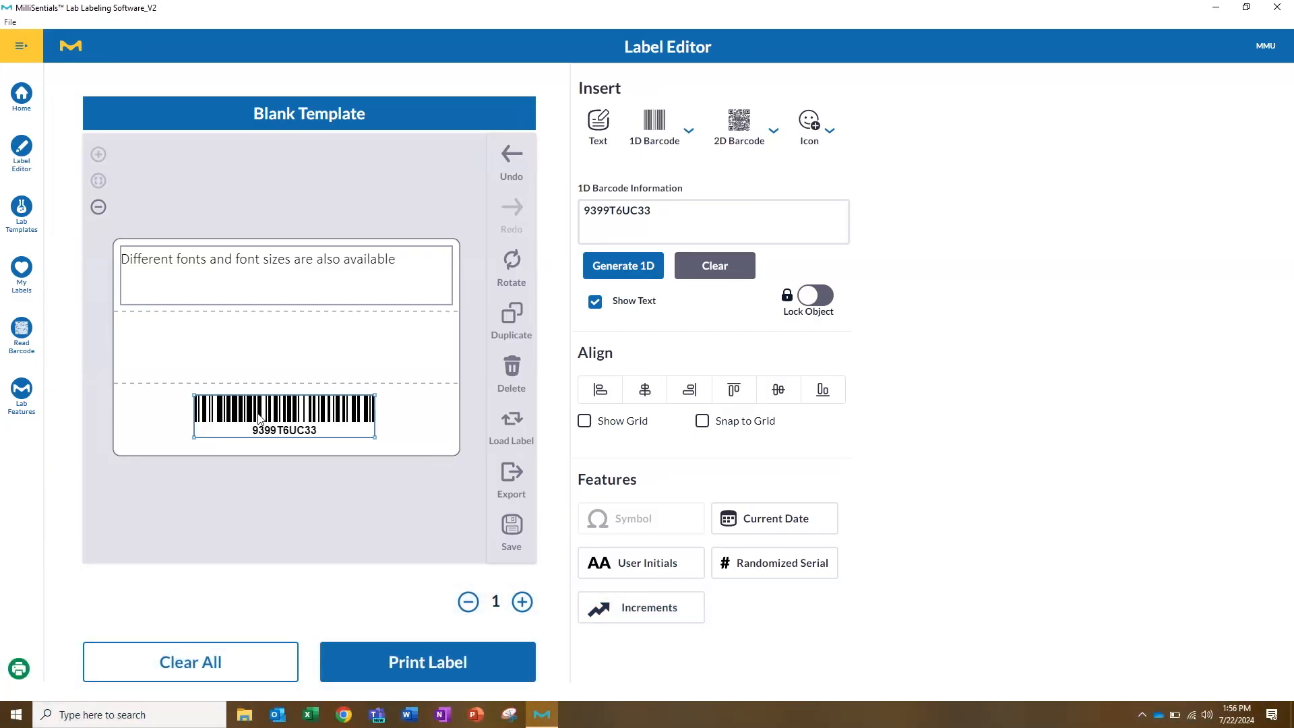
Insert a small 2D barcode, and generate the 5mL+ label's 2D barcode from the repeated "123abc" text.
left_click(773, 130)
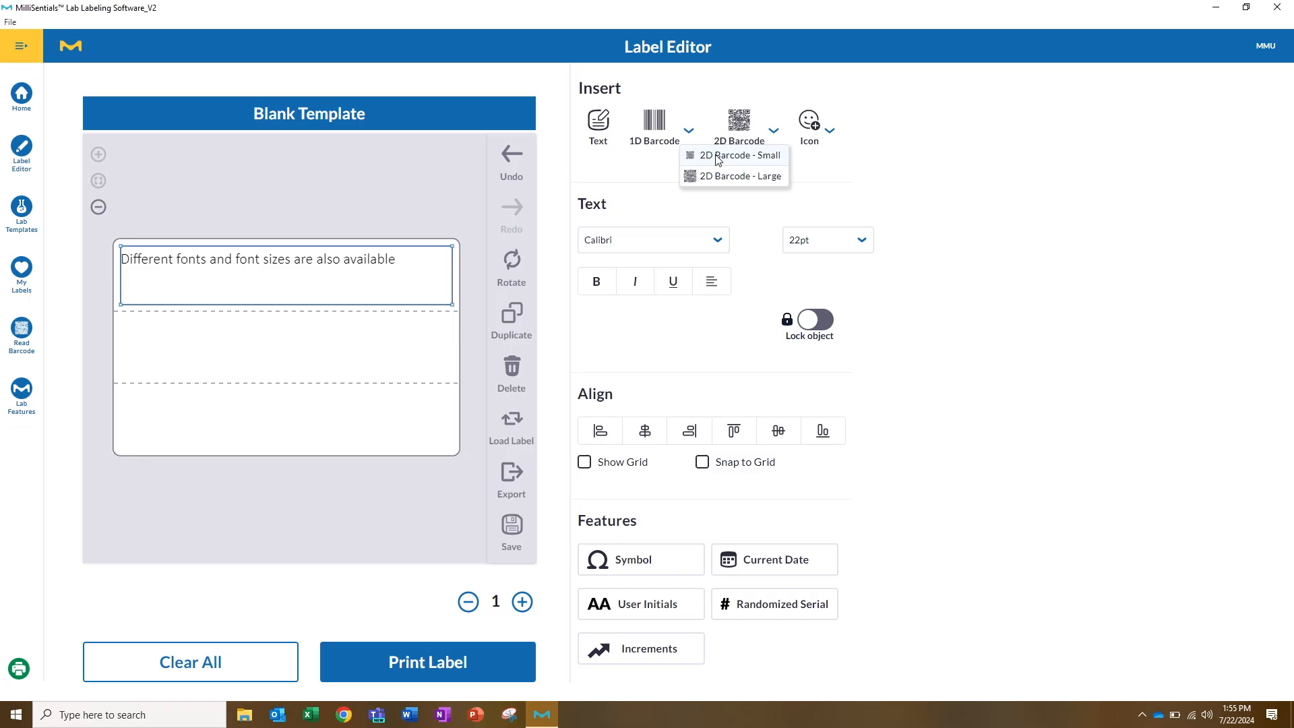
left_click(718, 156)
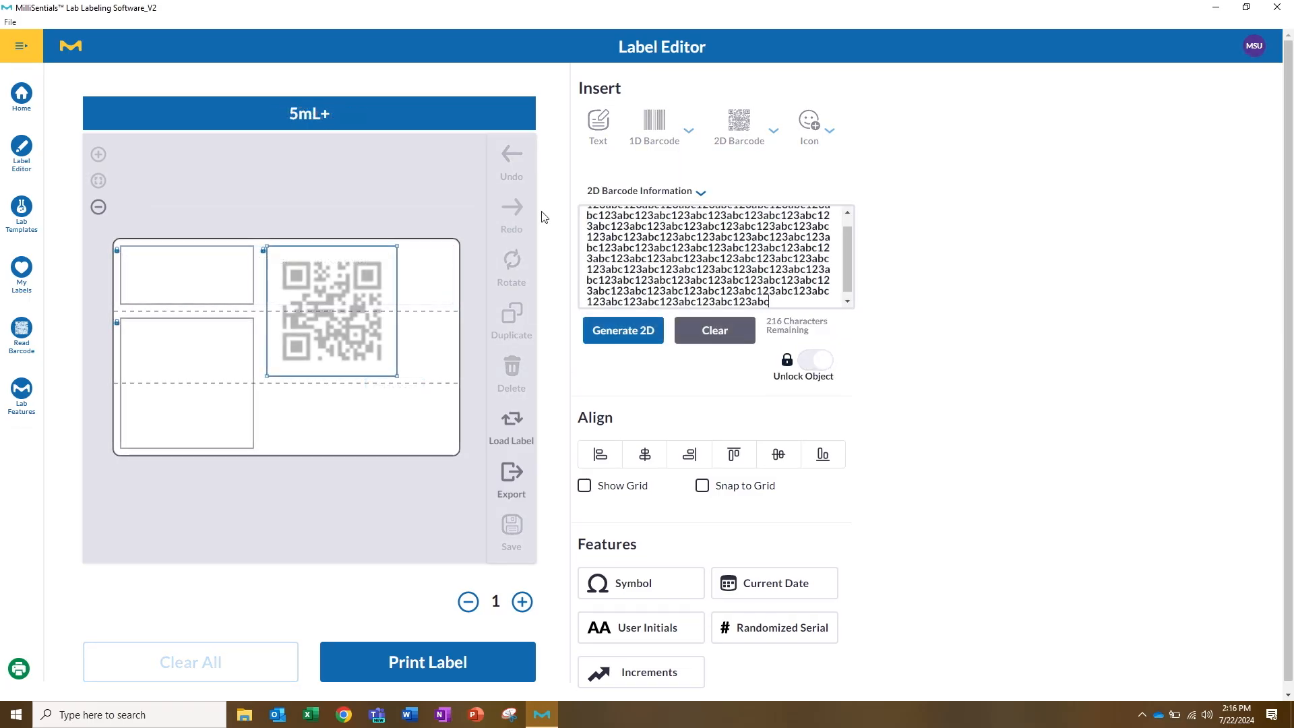
left_click(629, 345)
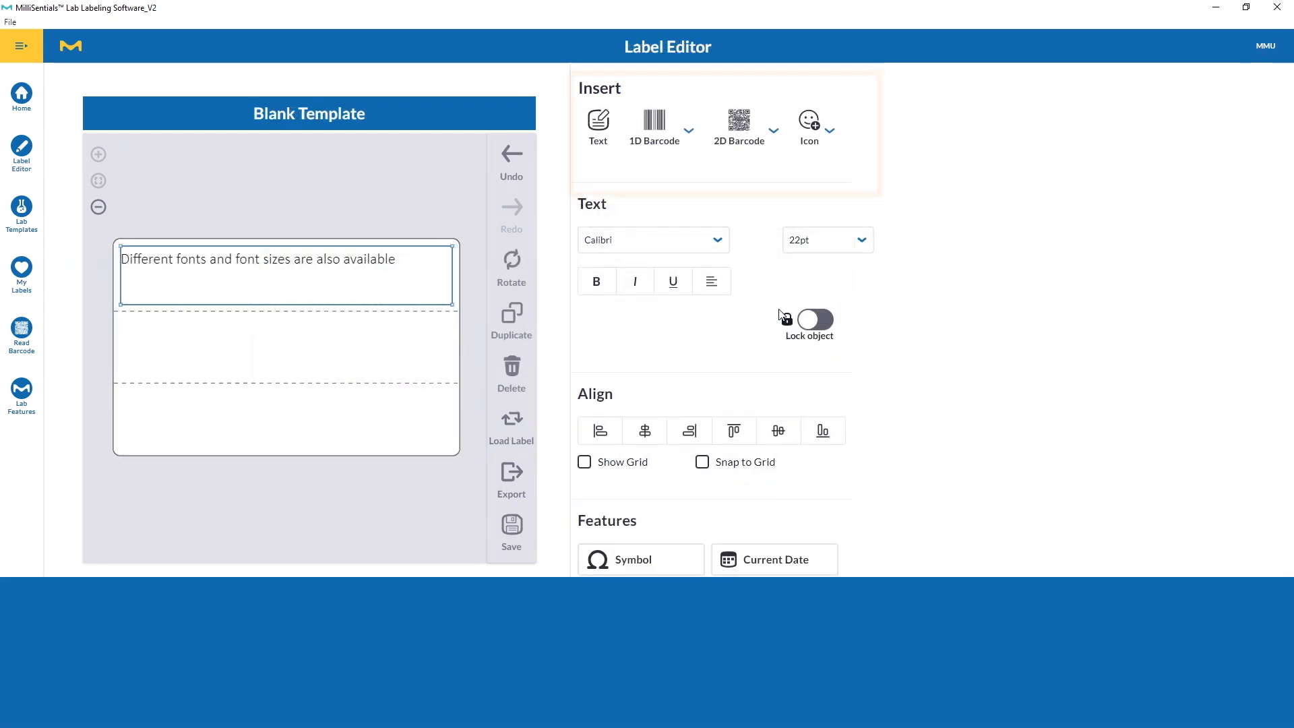
Insert a small 2D barcode into the blank template and move it to the label's lower-right corner.
left_click(769, 145)
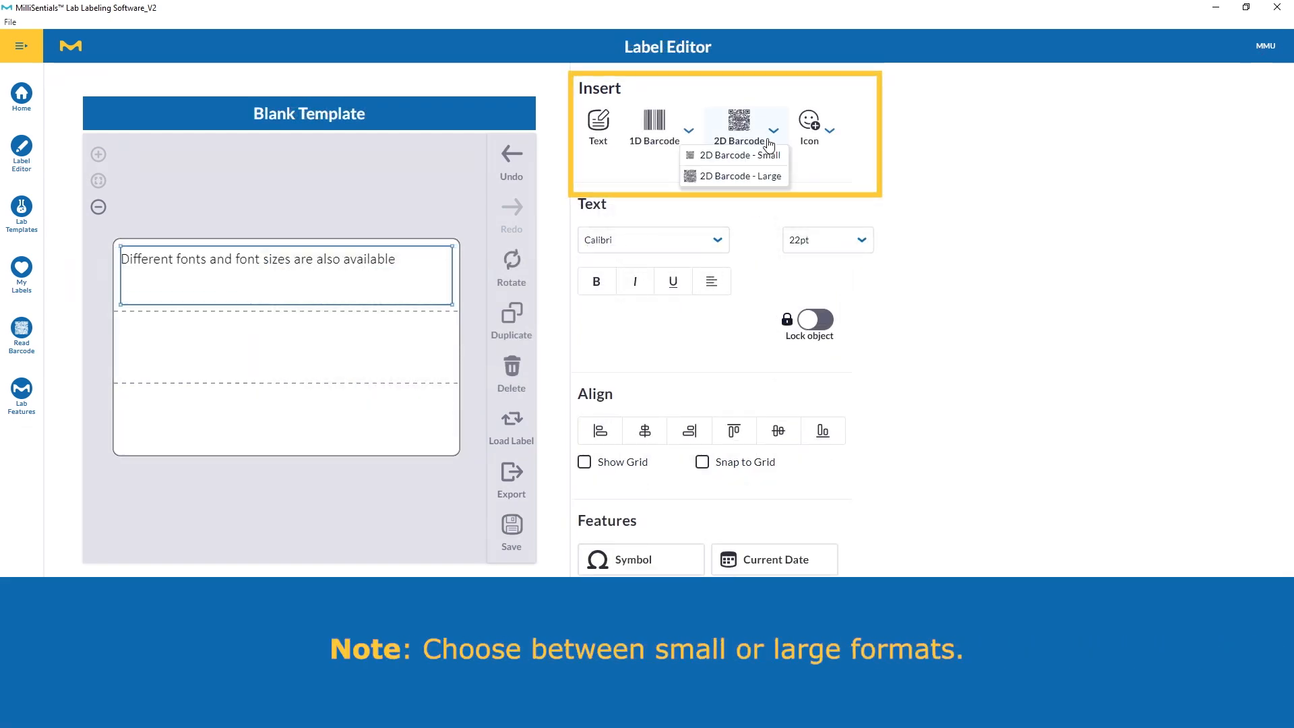
left_click(717, 155)
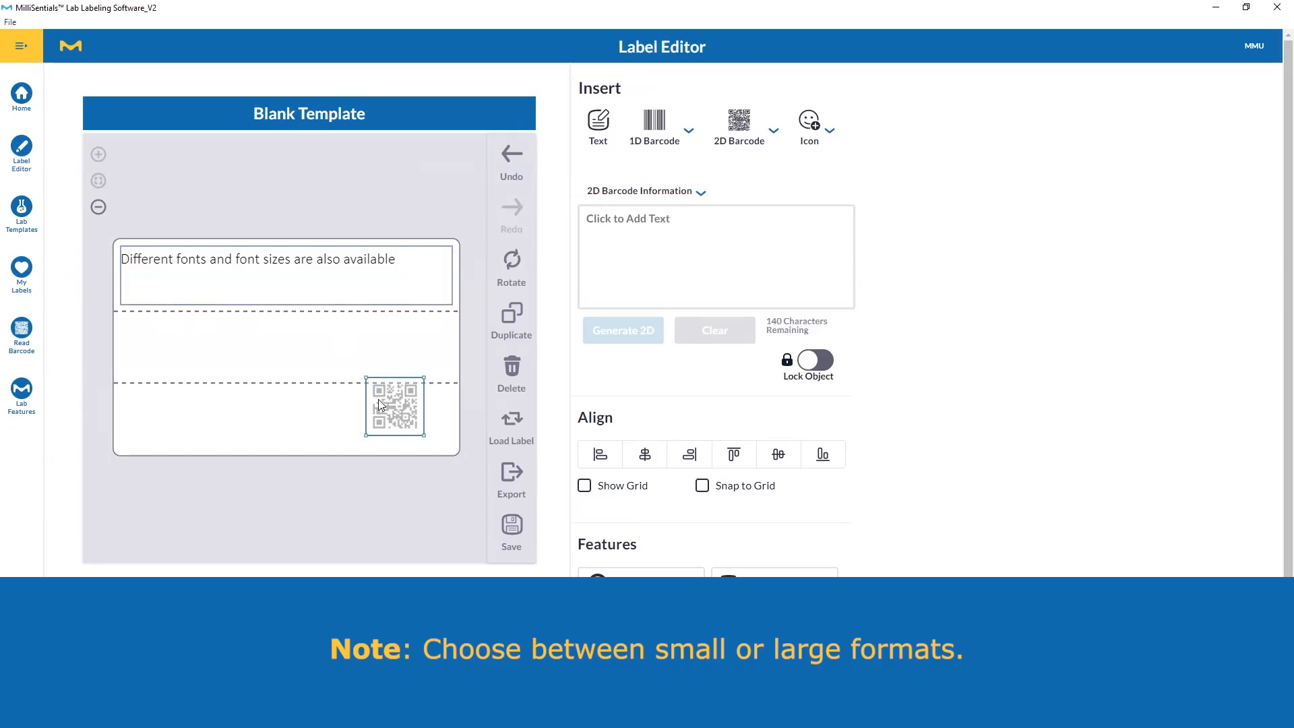
left_click_drag(382, 403, 398, 411)
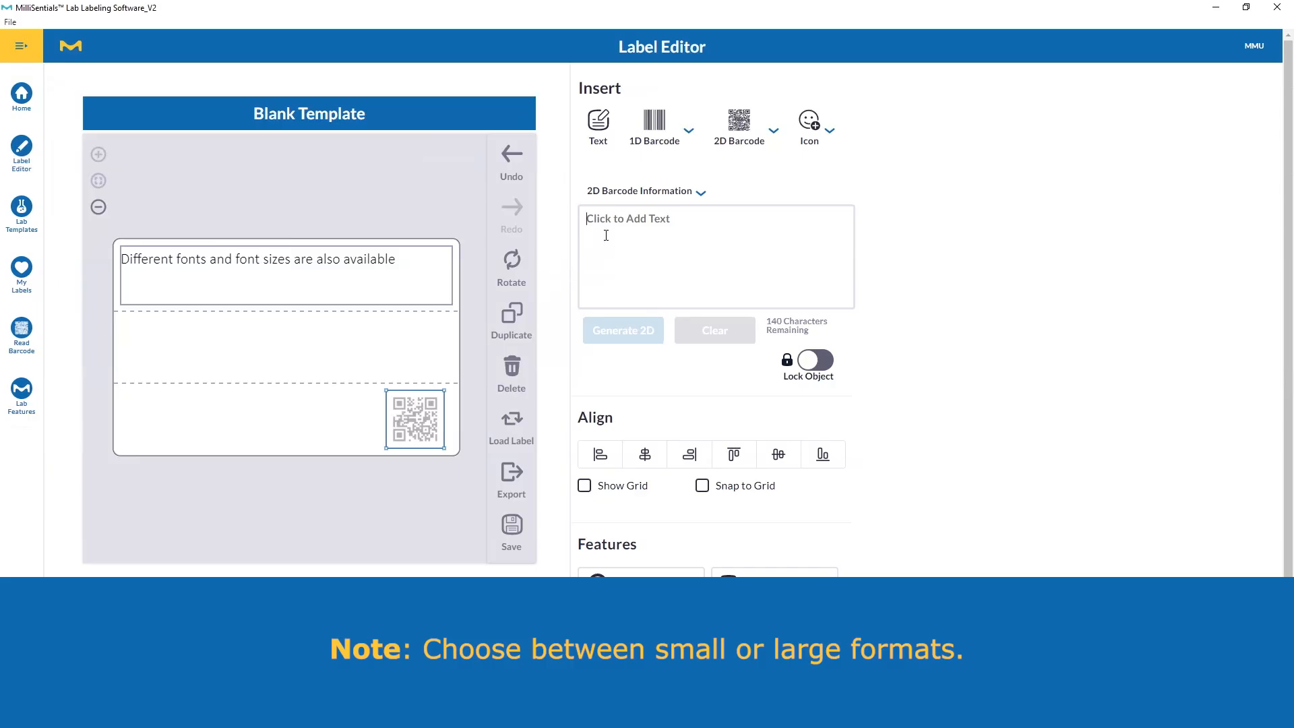
Generate the small 2D barcode from the text "Code 128 and QR codes are also available.".
type("Code 128 and QR codes are also available.")
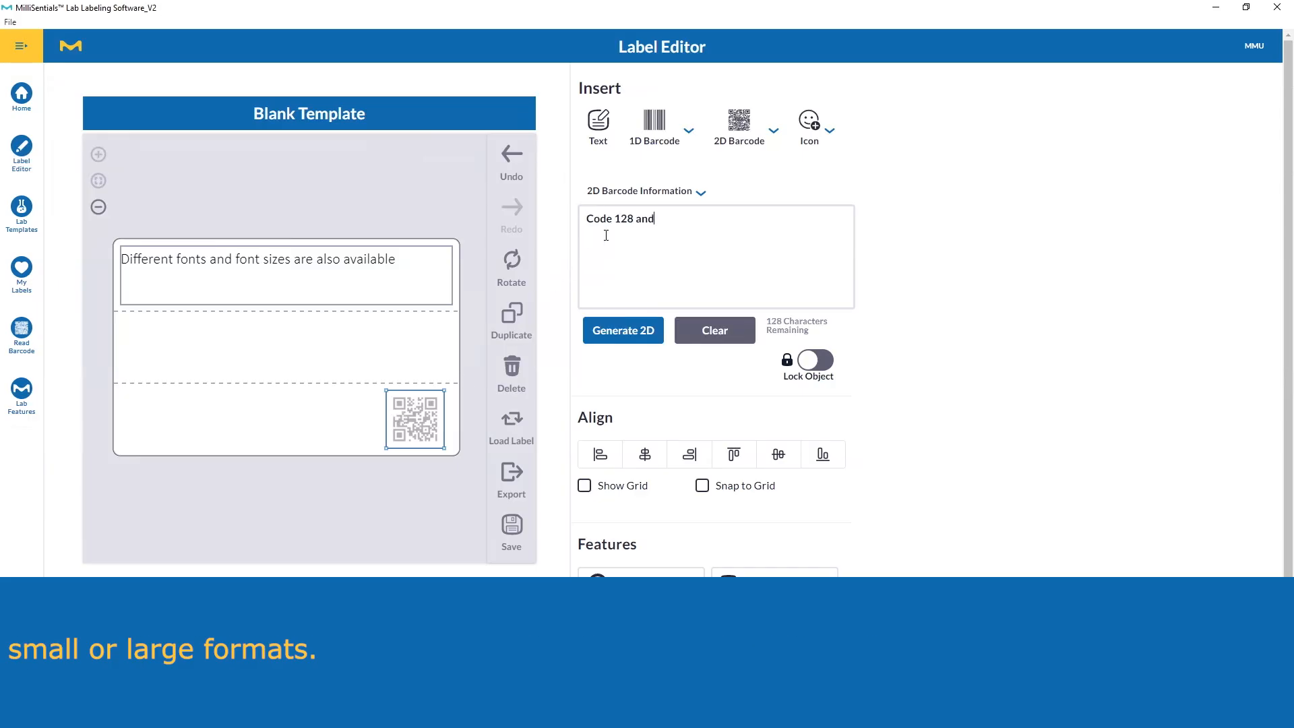
left_click(624, 330)
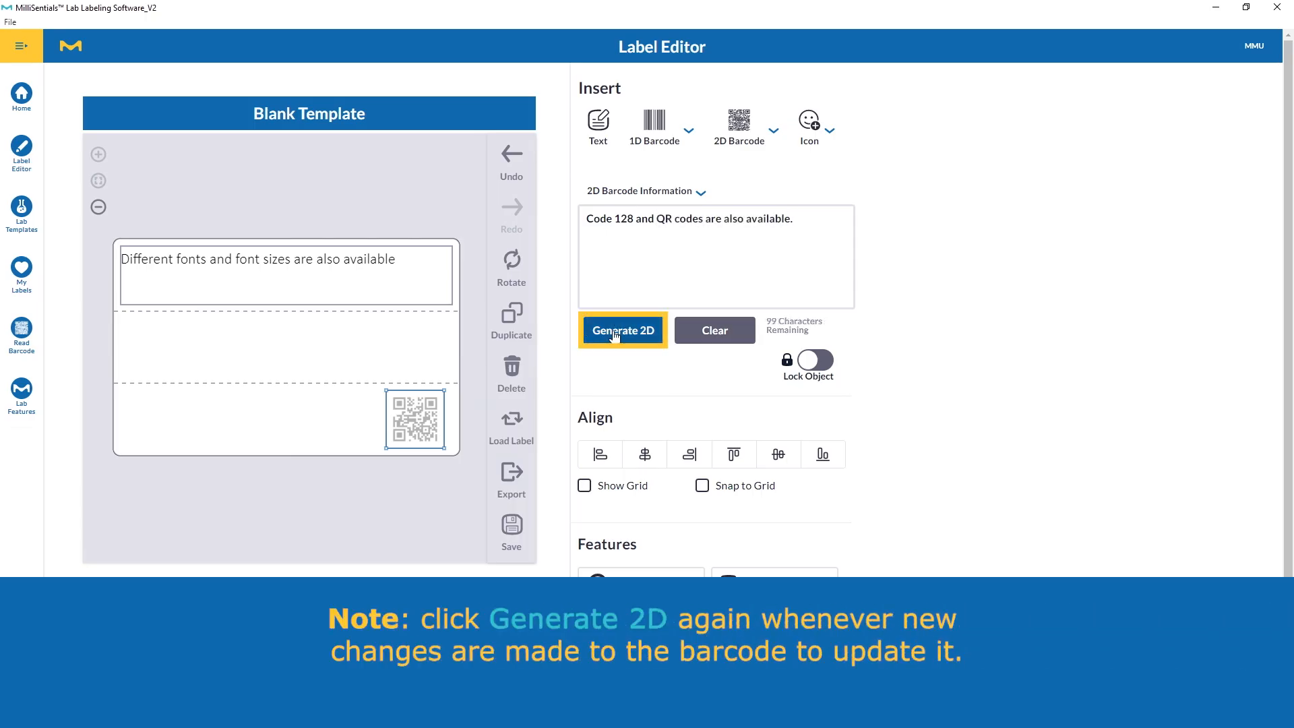
left_click(623, 331)
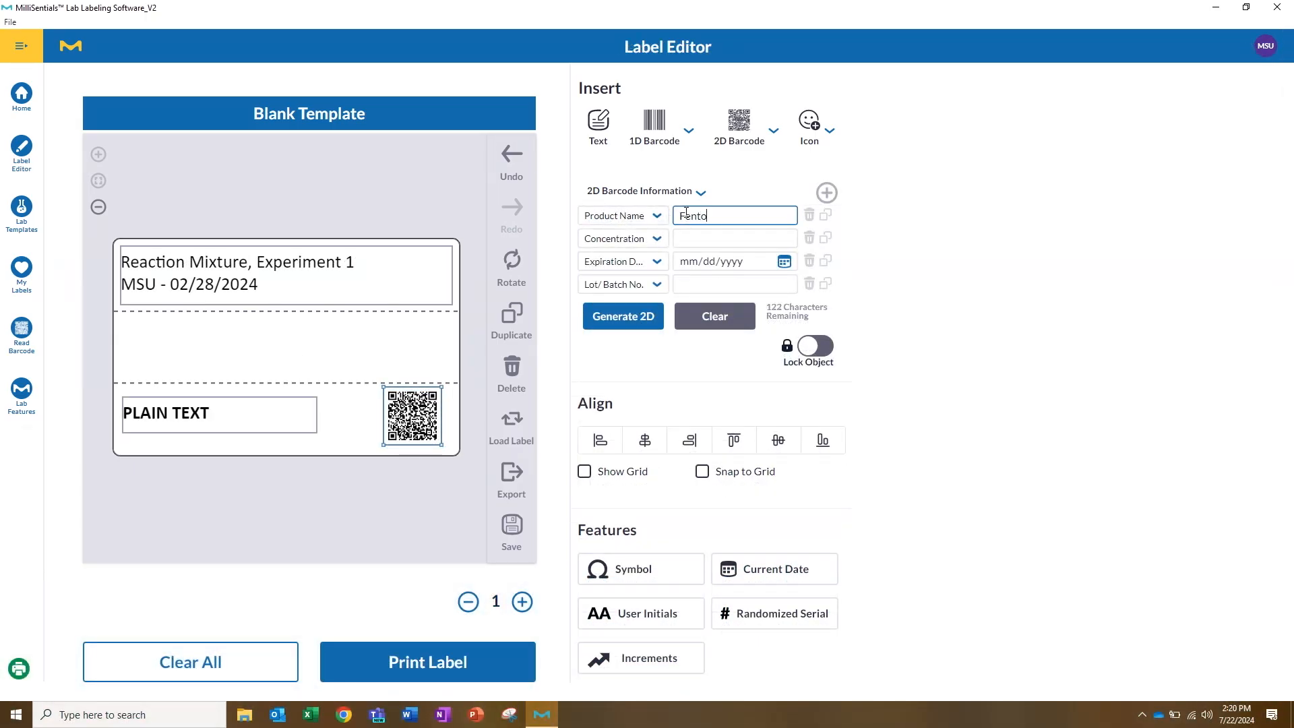
Fill the 2D barcode's fields with product name "Fenton Reaction", concentration "0.05M FeSO4, 30% H2O2" and expiration date 07/22/2024.
type("n Rea")
key("Tab")
key("Tab")
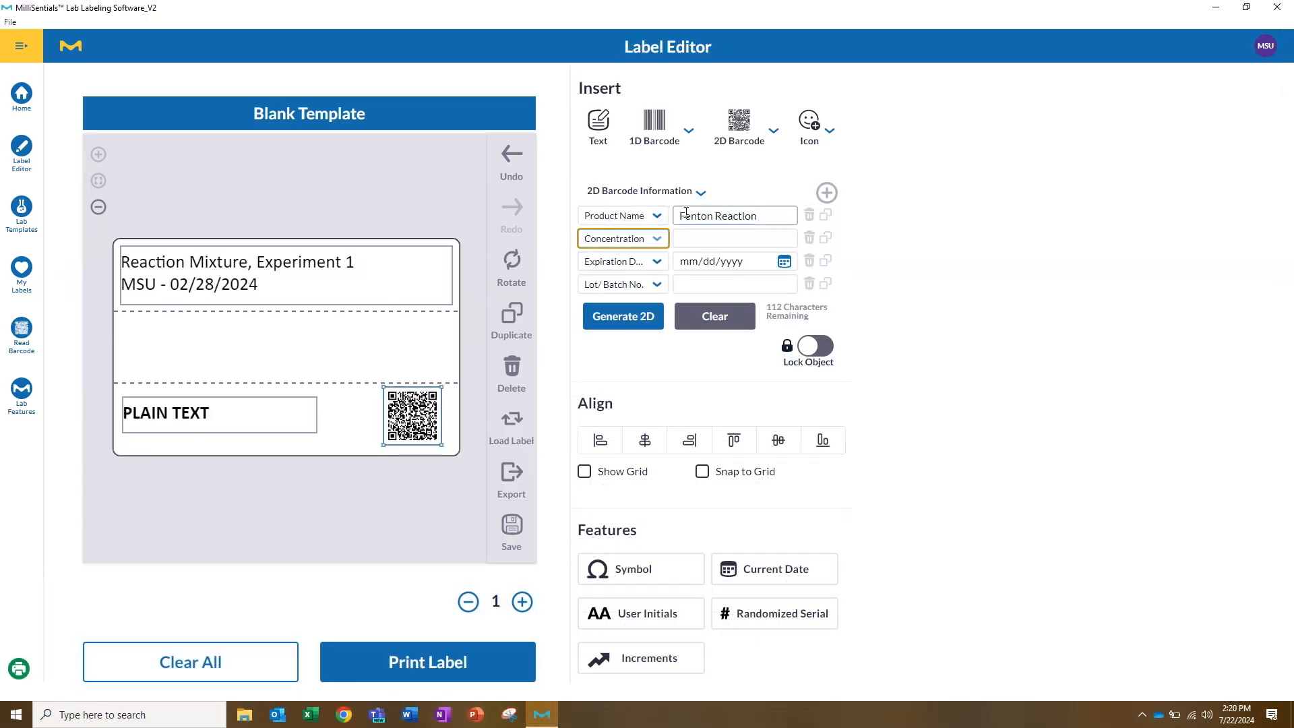
type("0.05M FeSO4")
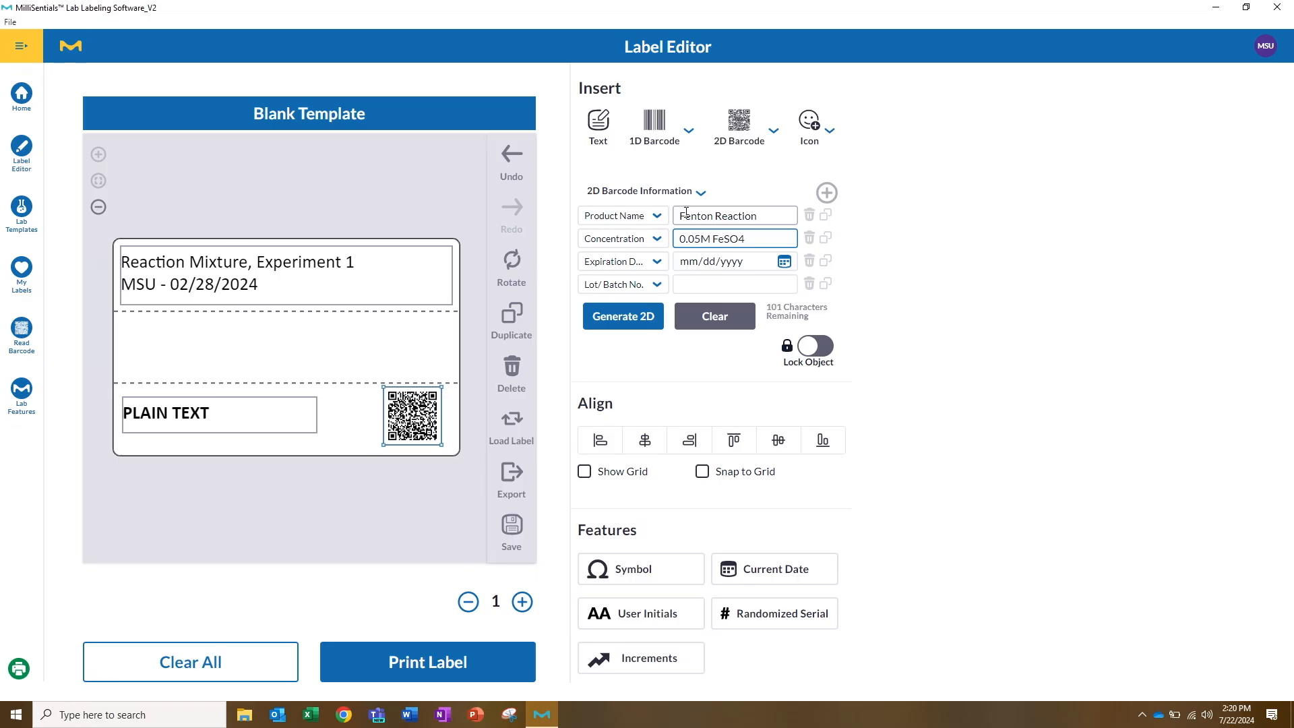
type(", 30% H2O2")
key("Tab")
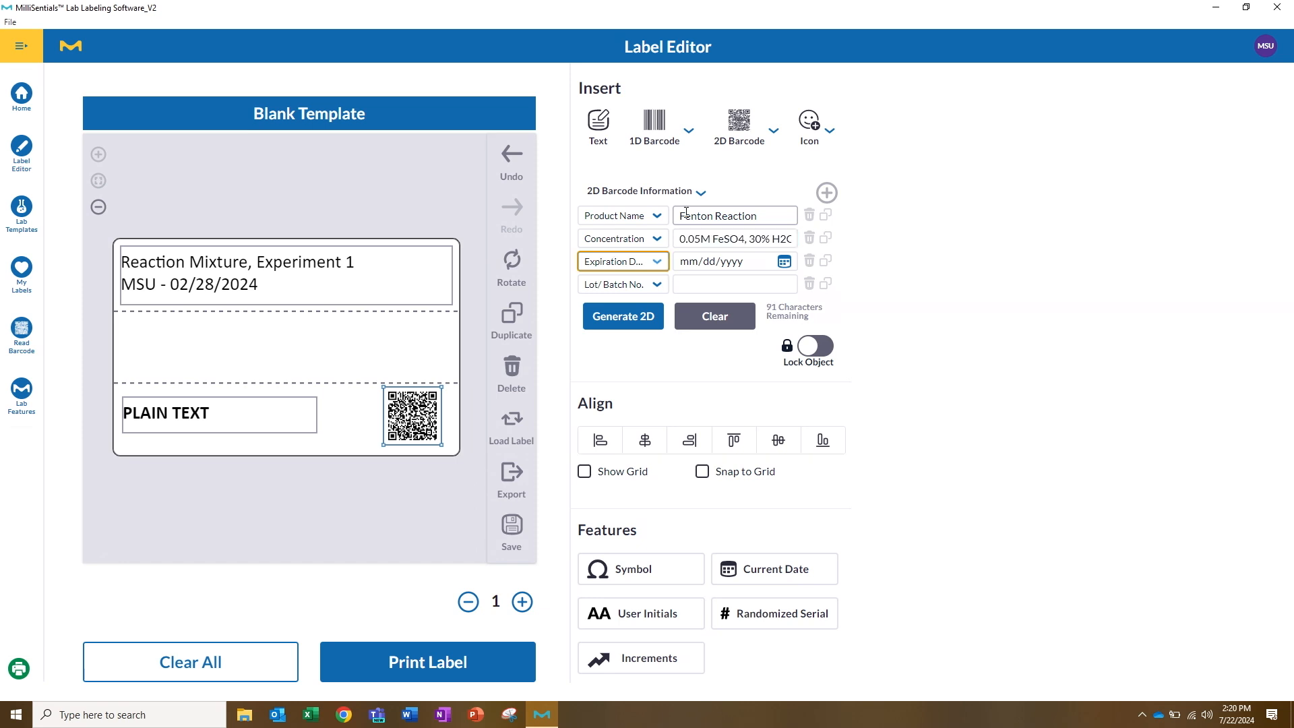
left_click(784, 263)
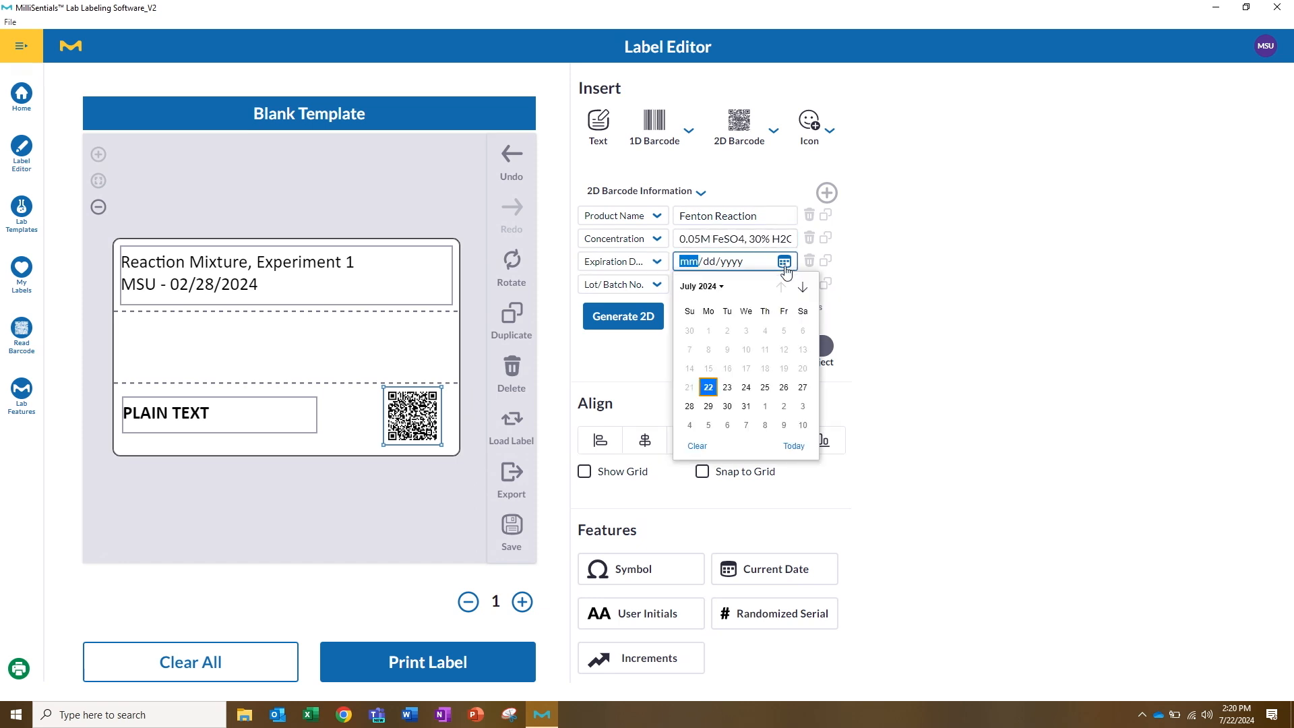
left_click(708, 389)
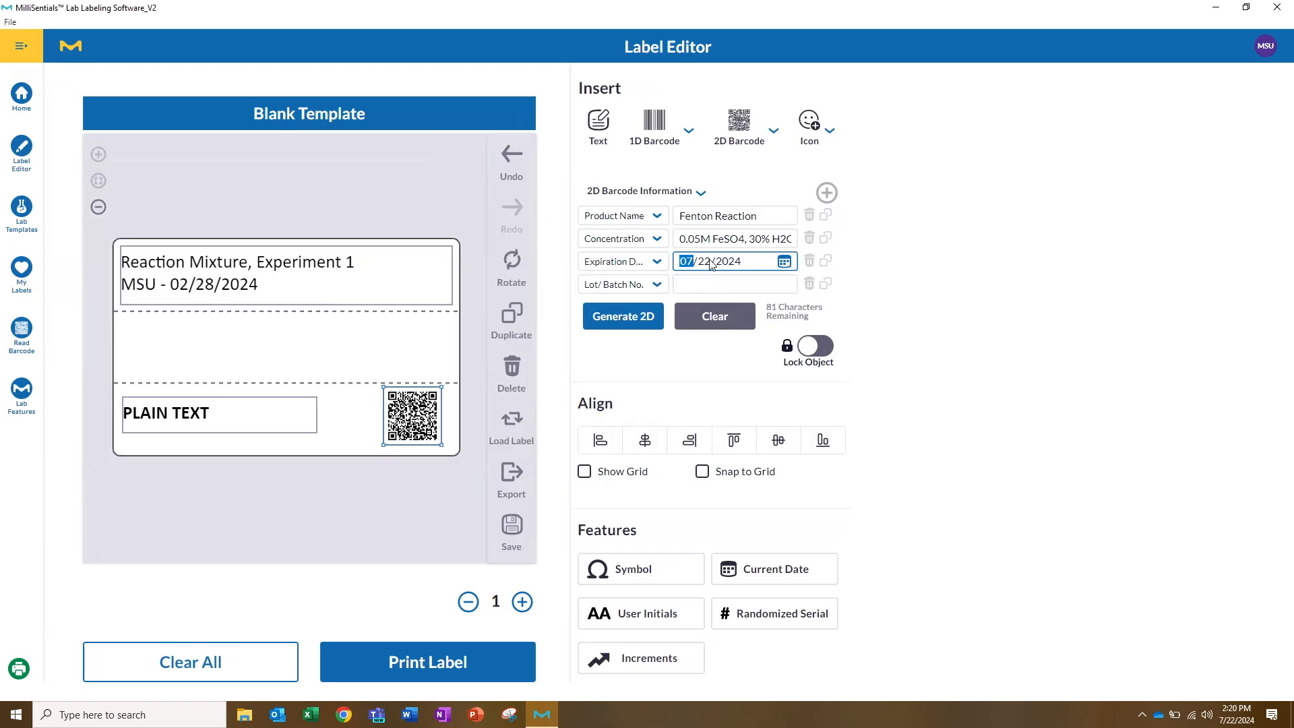
Browse the category options available for the Lot/ Batch No. field of the blank template's 2D barcode.
left_click(707, 282)
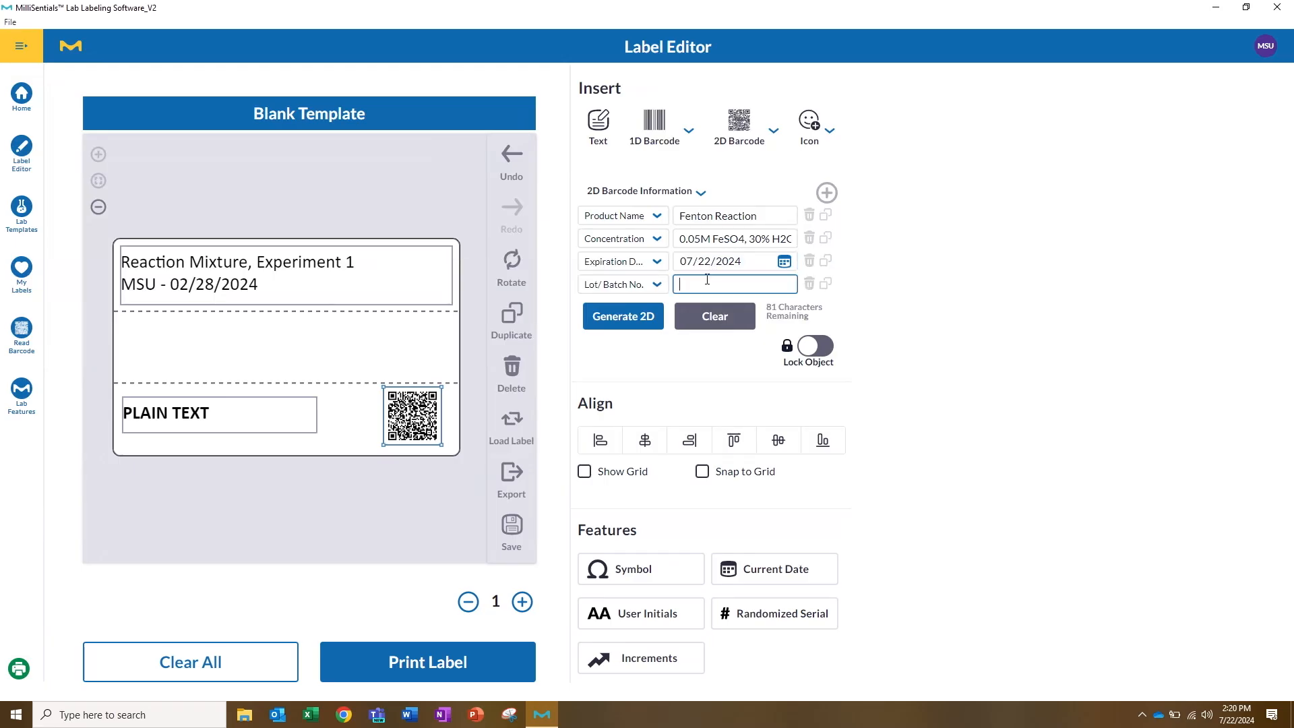
left_click(659, 286)
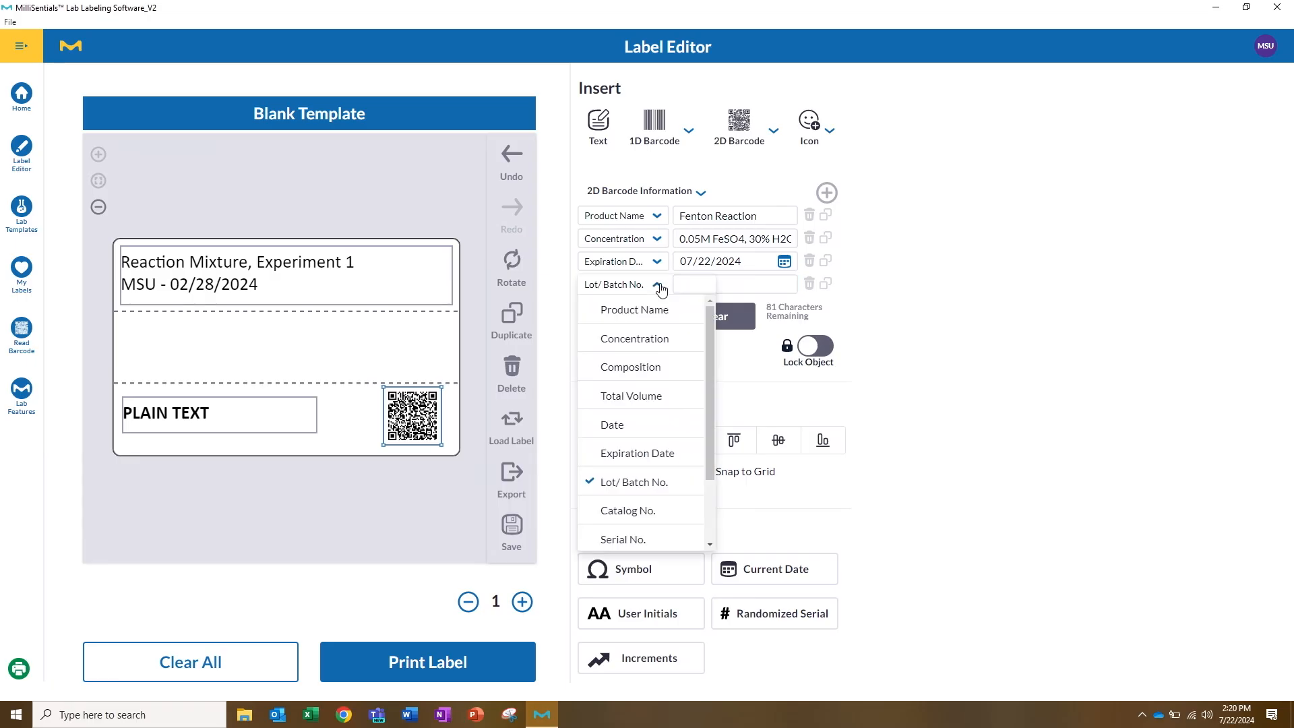
left_click_drag(709, 317, 709, 390)
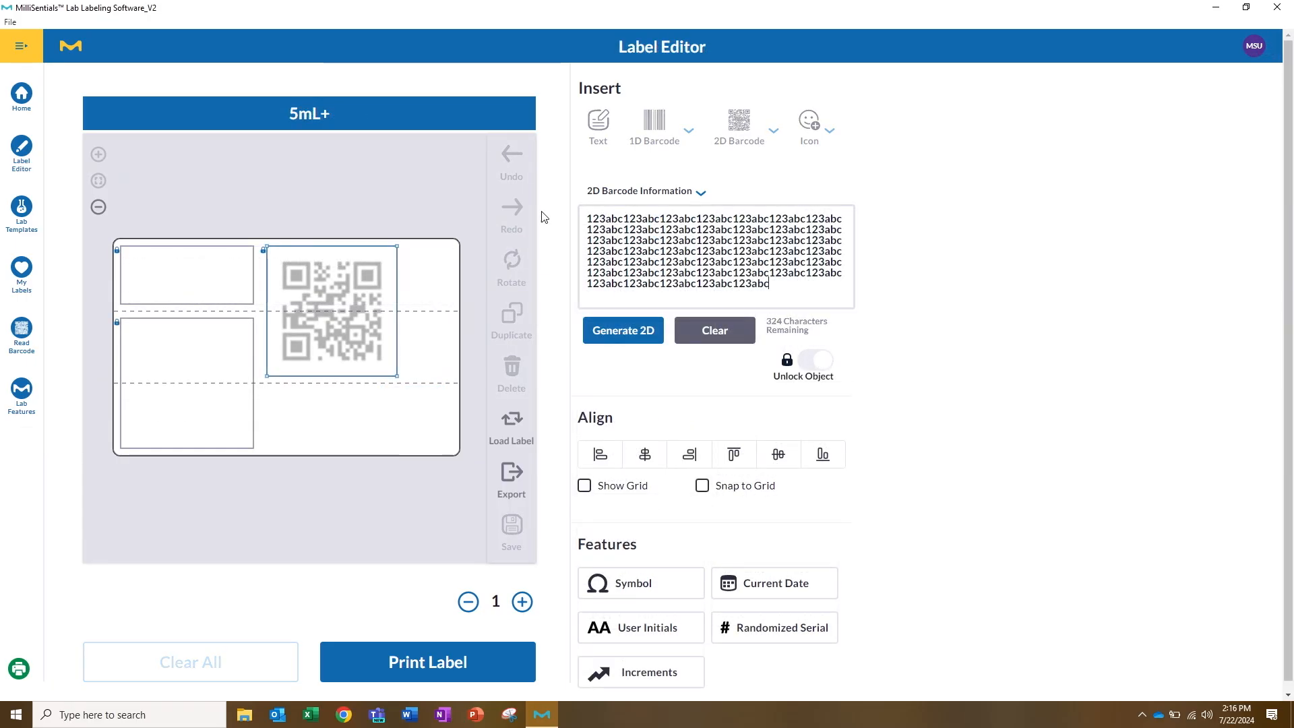
Generate the 5mL+ label's 2D barcode from the repeated "123abc" text.
type("123abc123abc123abc123abc123abc123abc123abc123abc123abc123abc123abc123abc123abc123abc123abc123abc123abc123abc123abc123abc123abc123abc123abc")
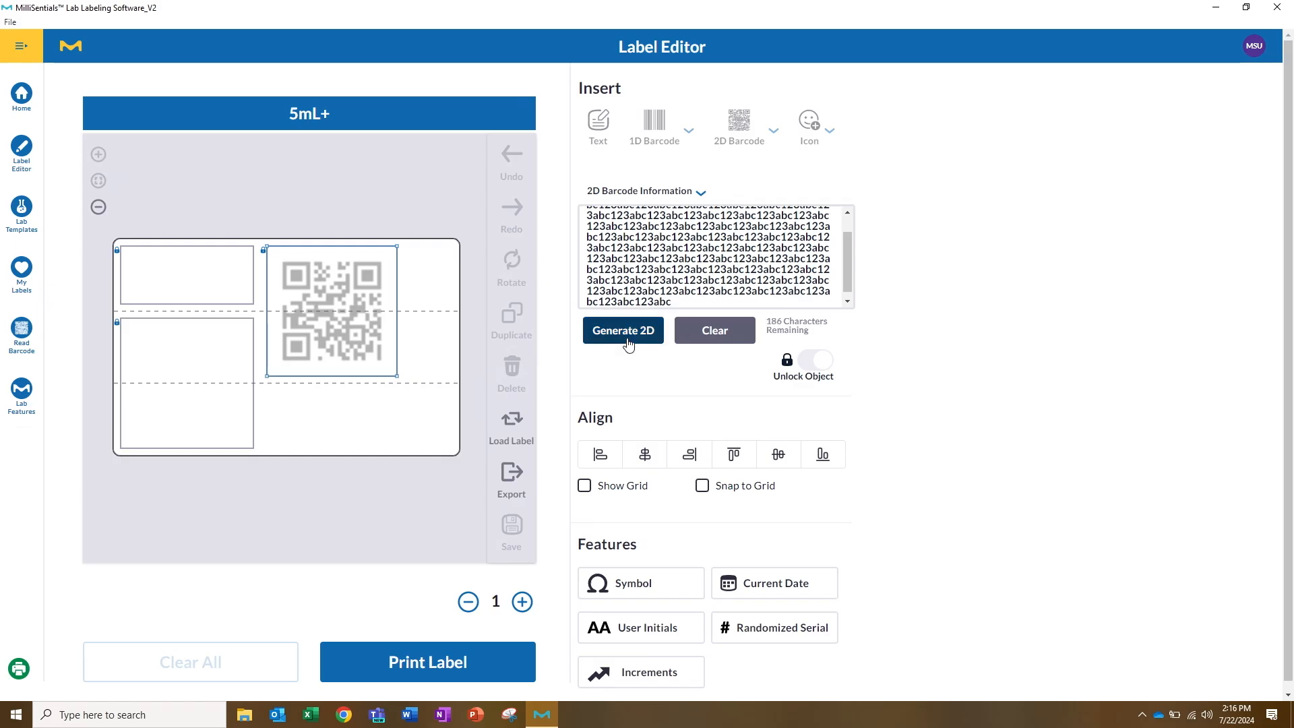
left_click(627, 341)
Fill the blank template's 2D barcode fields with product name "Fenton Reaction" and concentration "0.05M FeSO4, 30% H2O2".
type("enton Reaction")
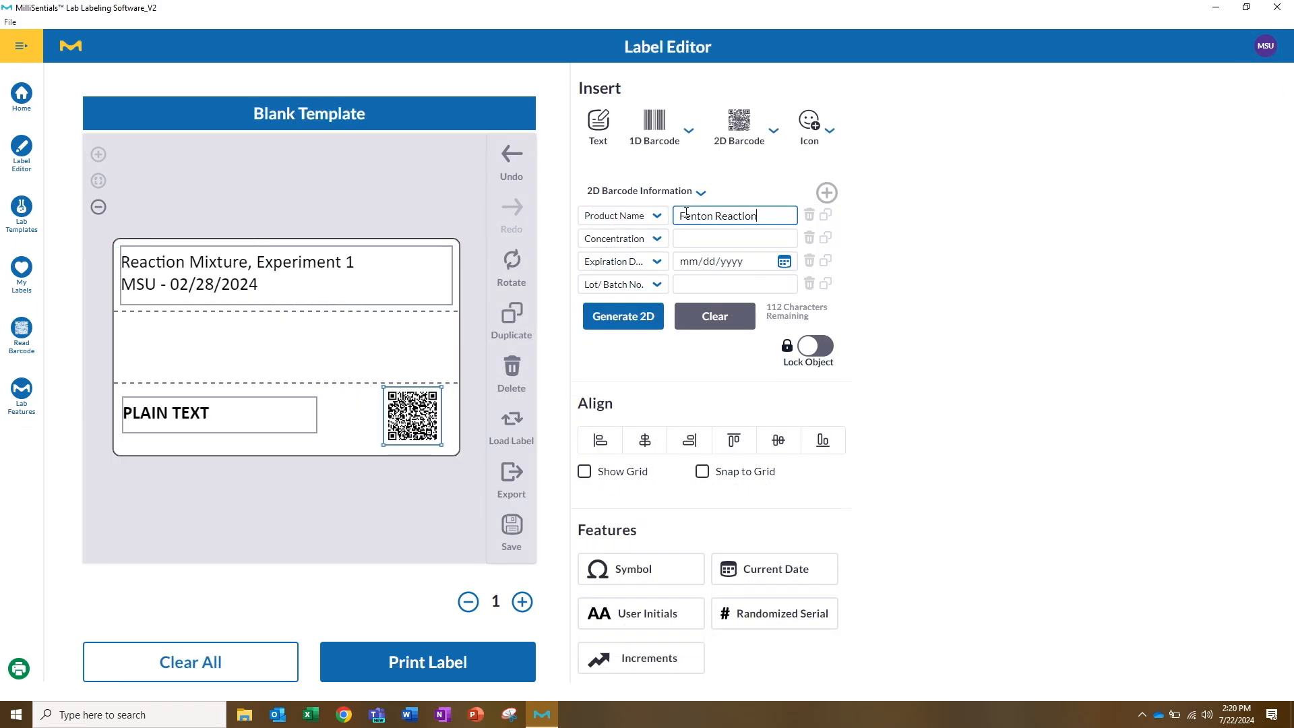
key("Tab")
key("Tab")
type("0.05M FeSO4, 30% H2")
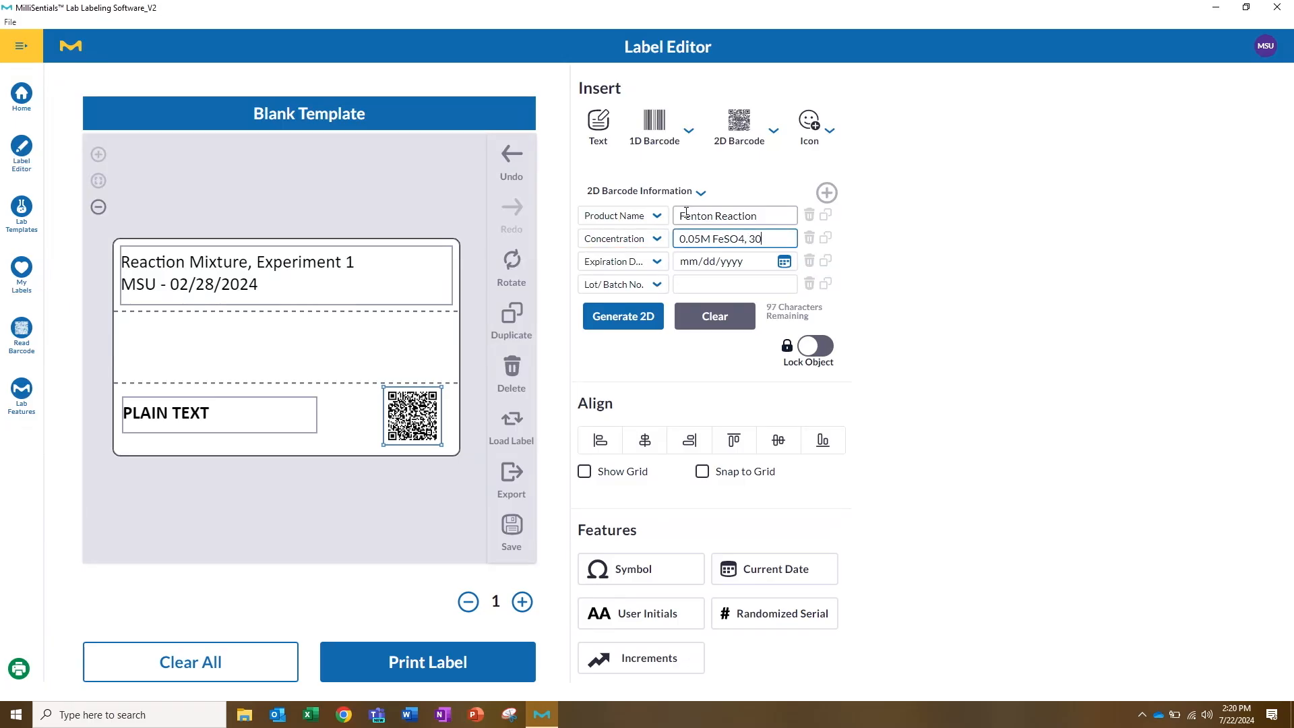
type("O2")
key("Tab")
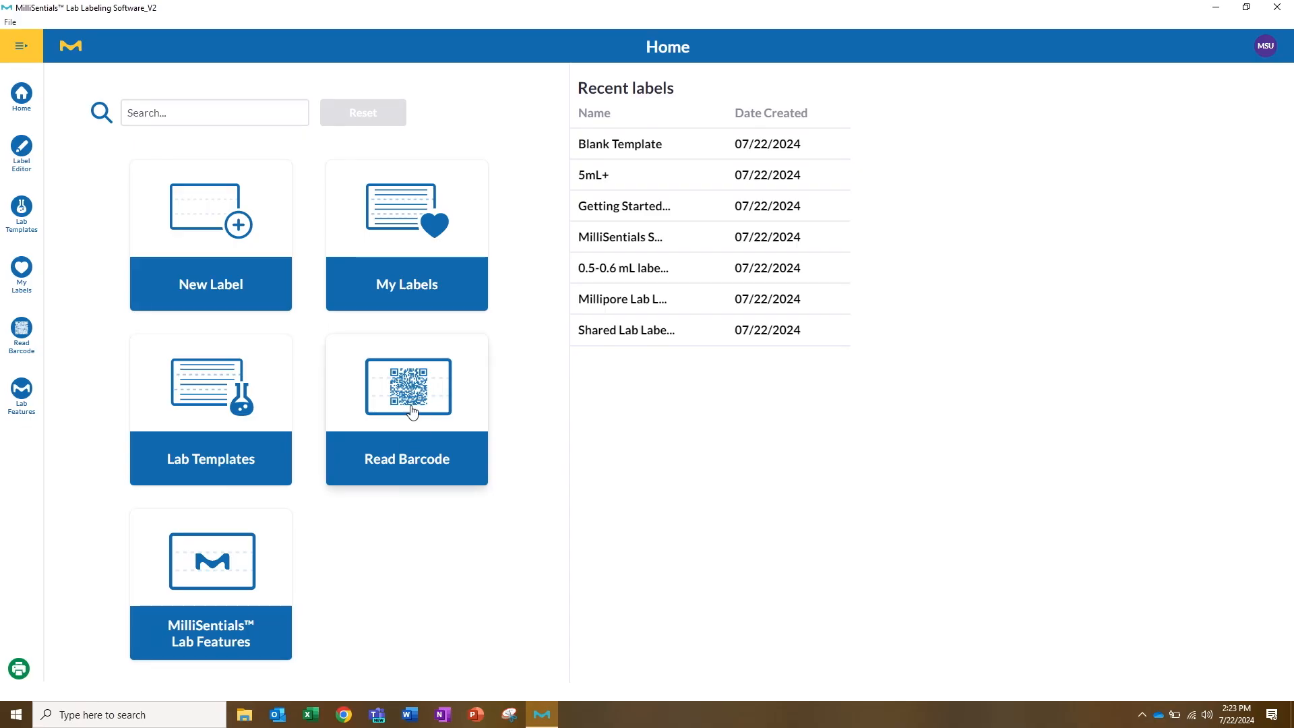
Open the barcode reader, and switch the blank template's 2D barcode information from plain text to categories.
left_click(412, 413)
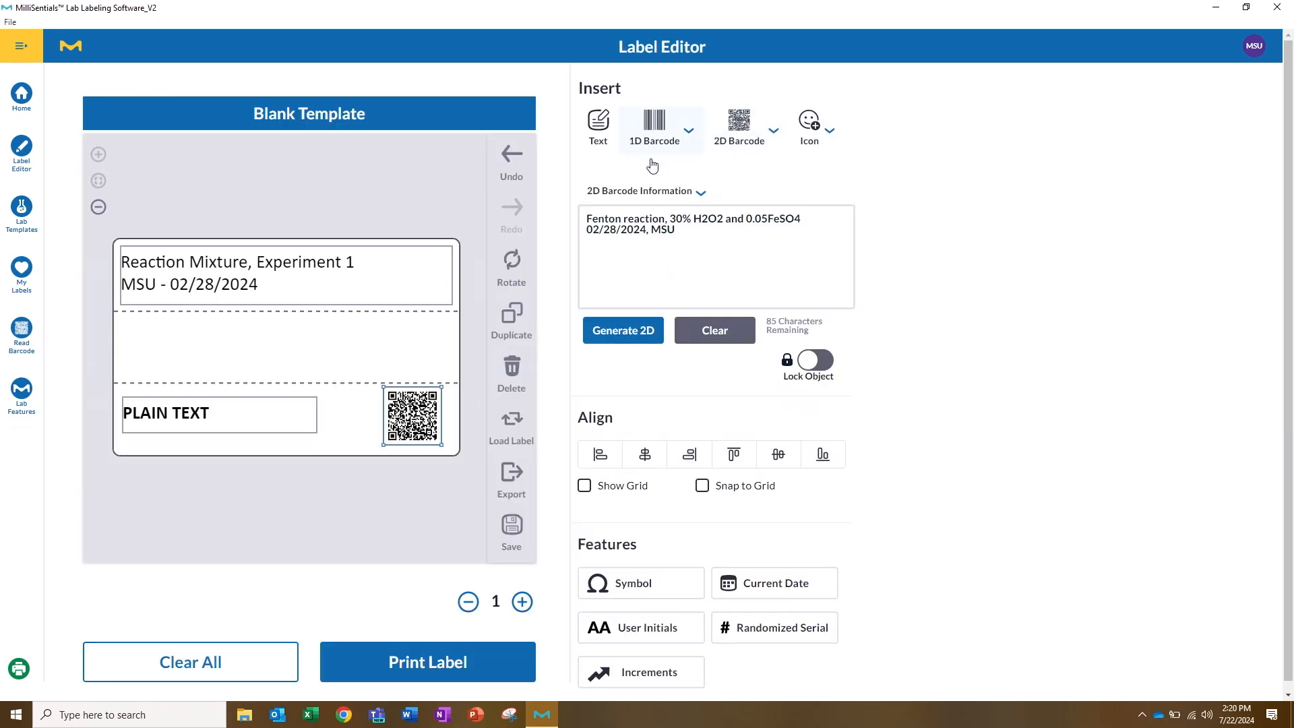
left_click(700, 197)
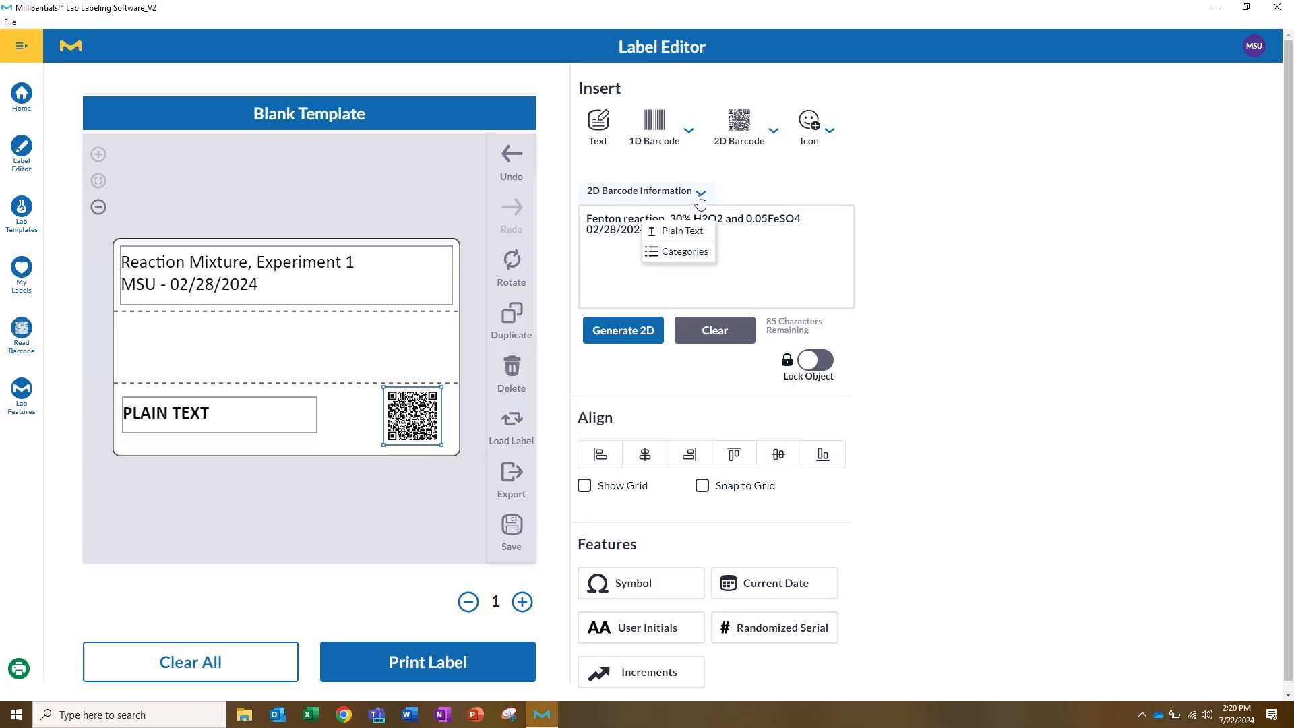
left_click(679, 257)
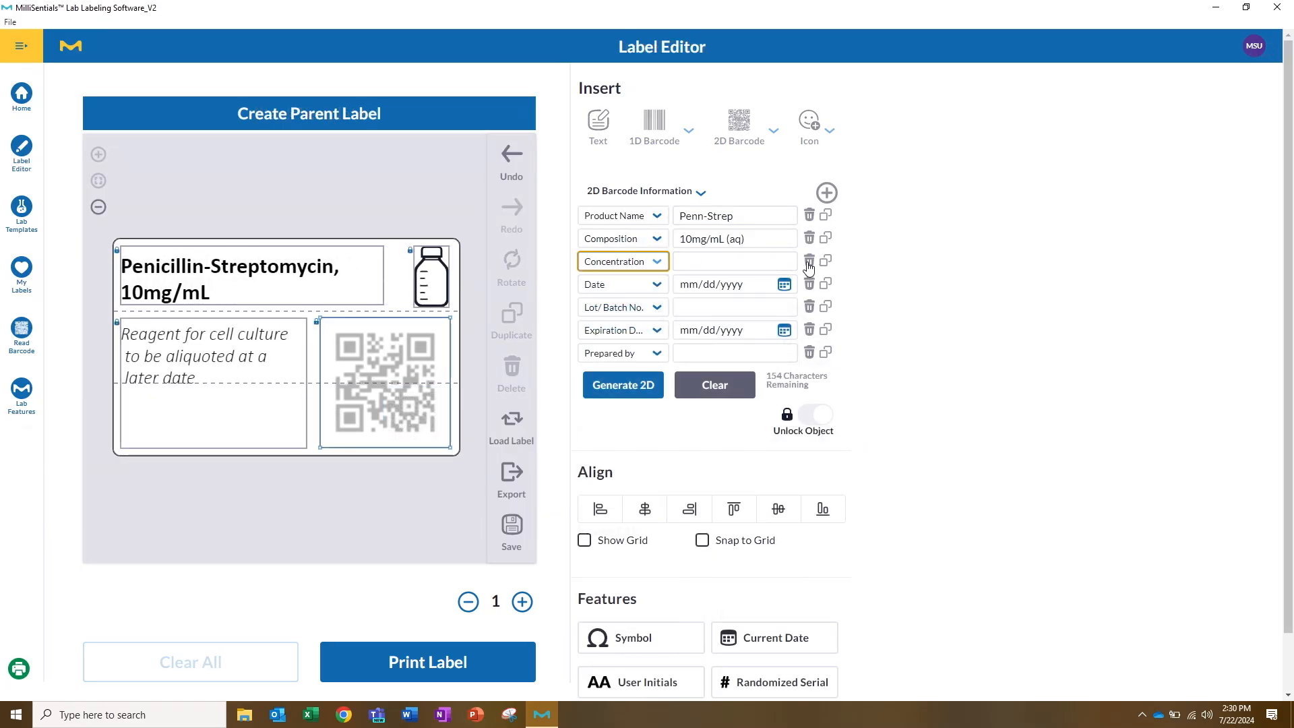
Generate the Penicillin-Streptomycin parent label's 2D barcode without the Concentration field and with Prepared by "MSU", and print the label.
left_click(809, 263)
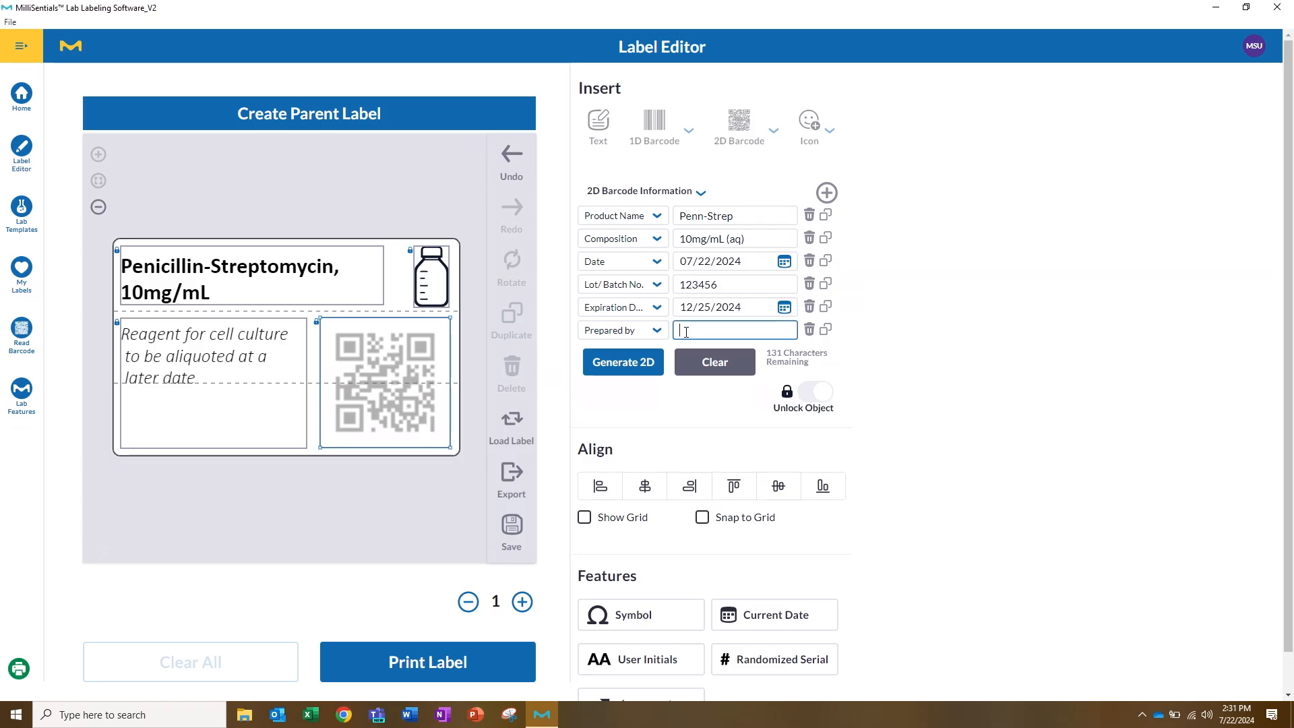
type("MSU")
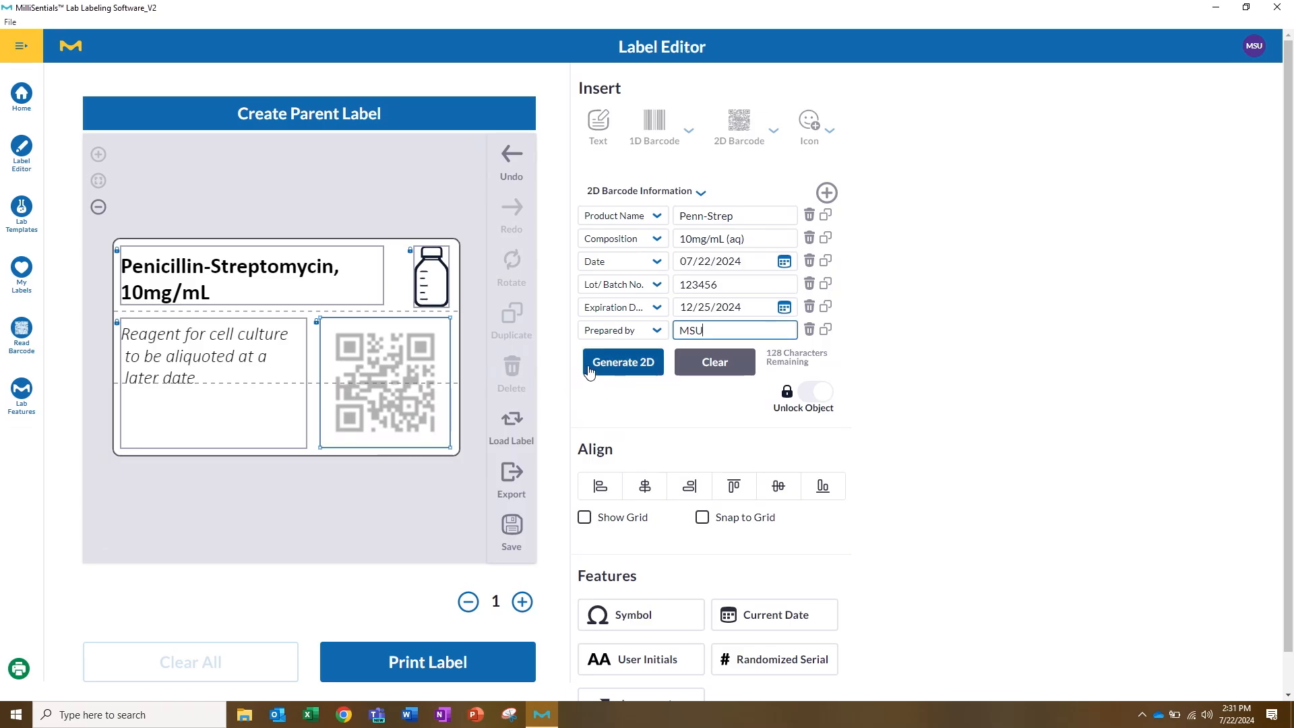
left_click(609, 355)
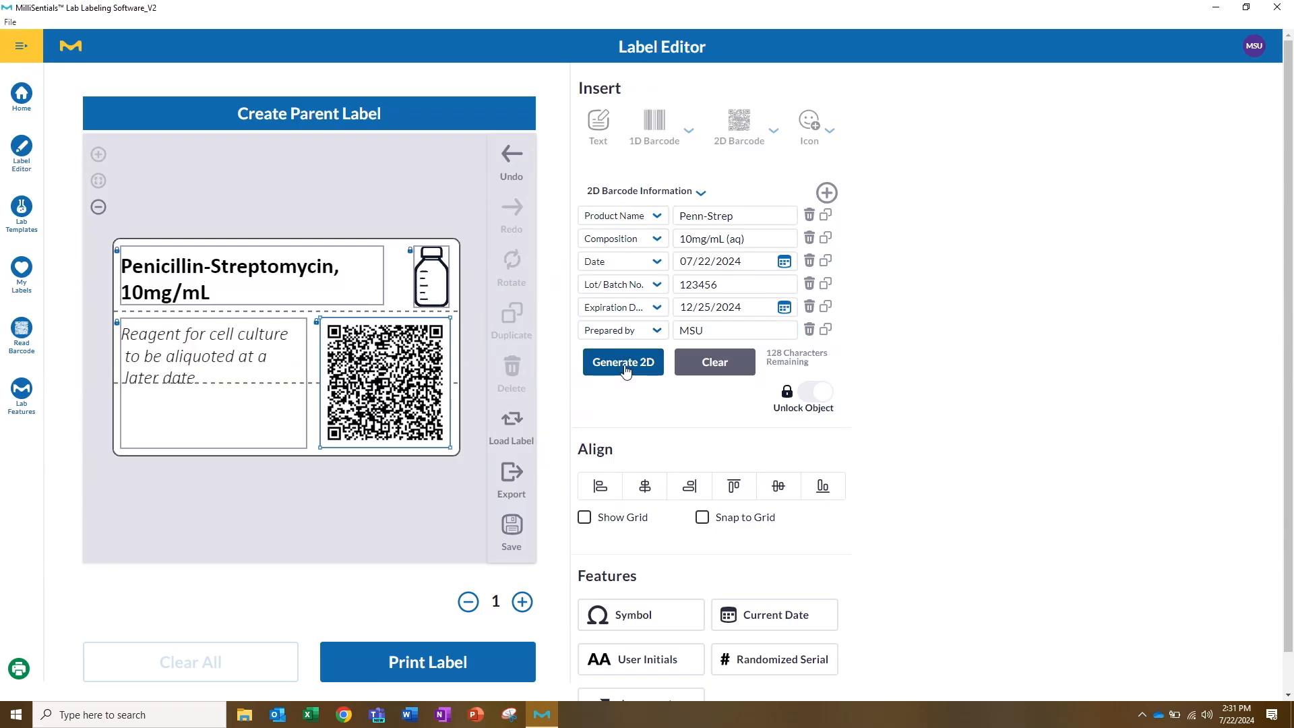
left_click(417, 675)
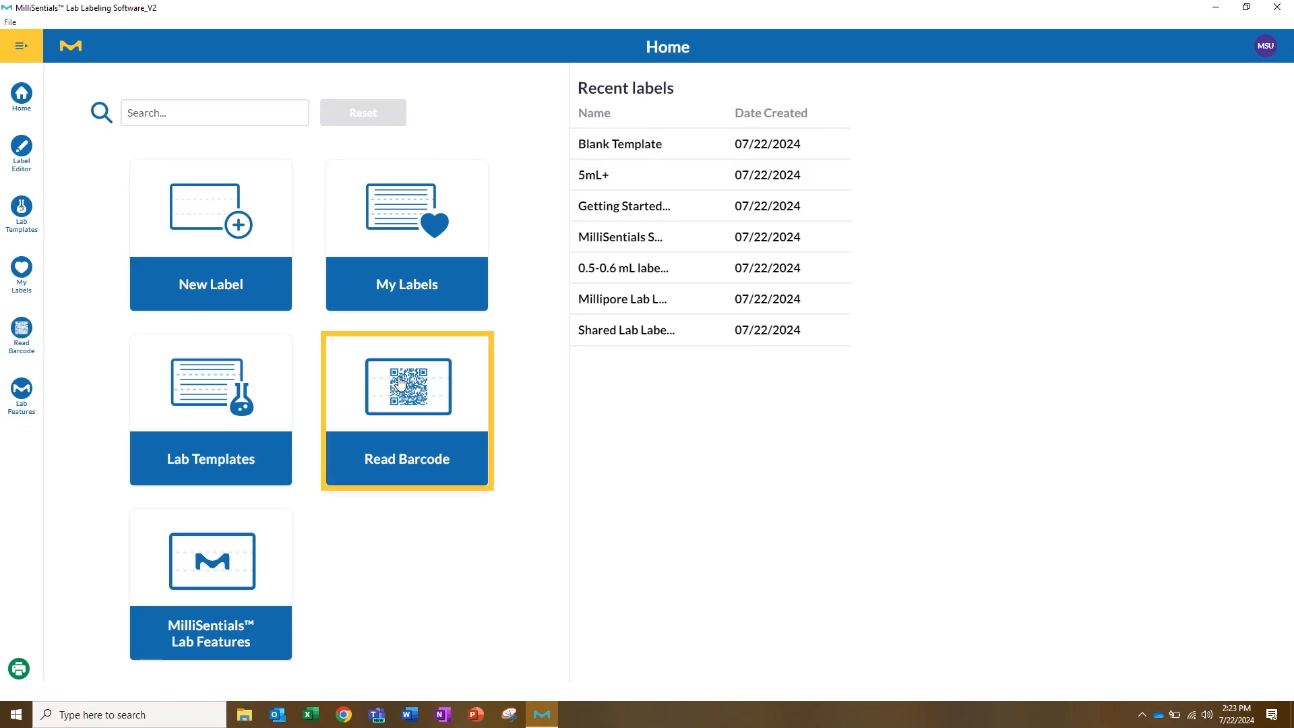
Open the barcode reader, select the last scanned entries and clear all the barcode information.
left_click(400, 382)
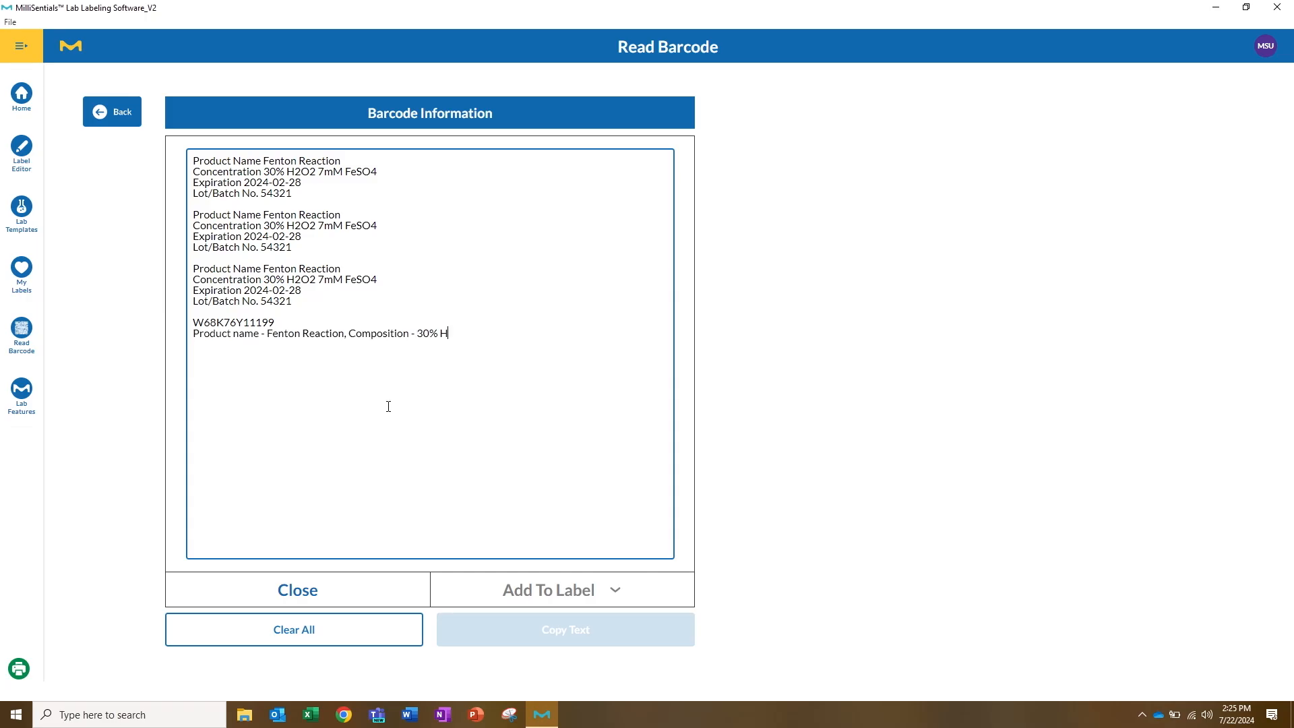
left_click_drag(192, 322, 309, 379)
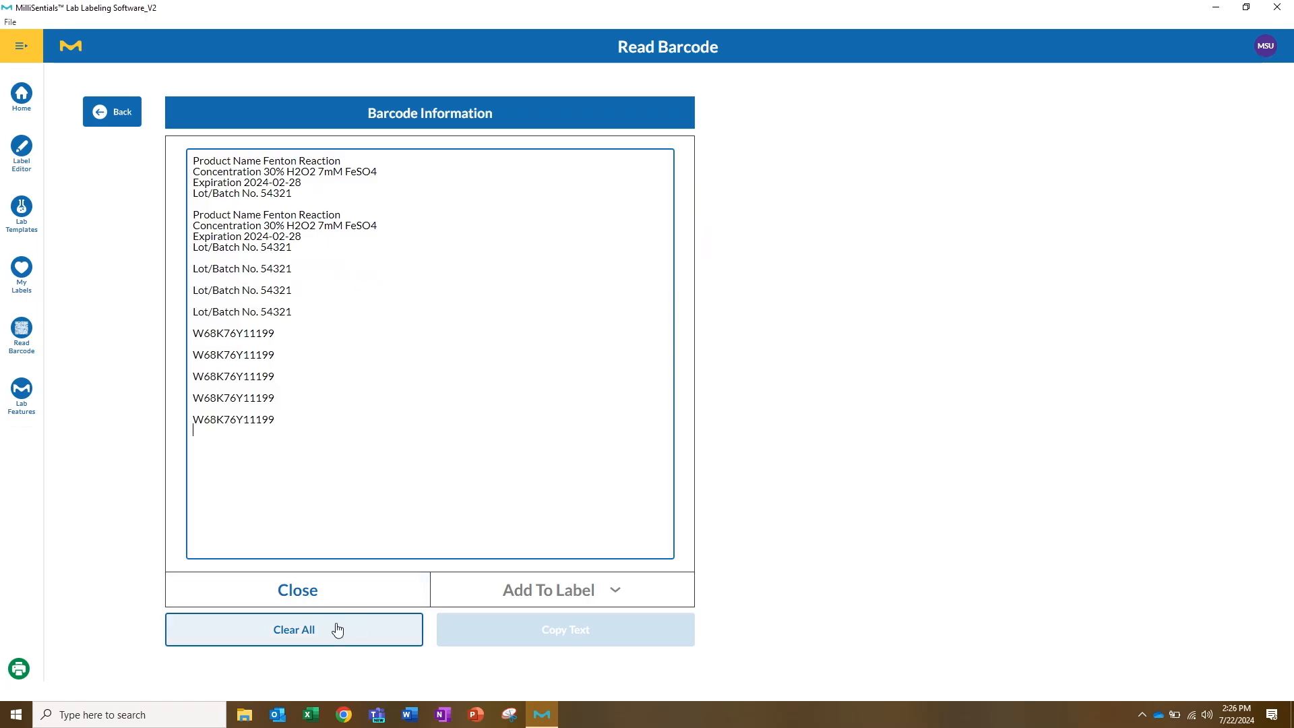
left_click(333, 627)
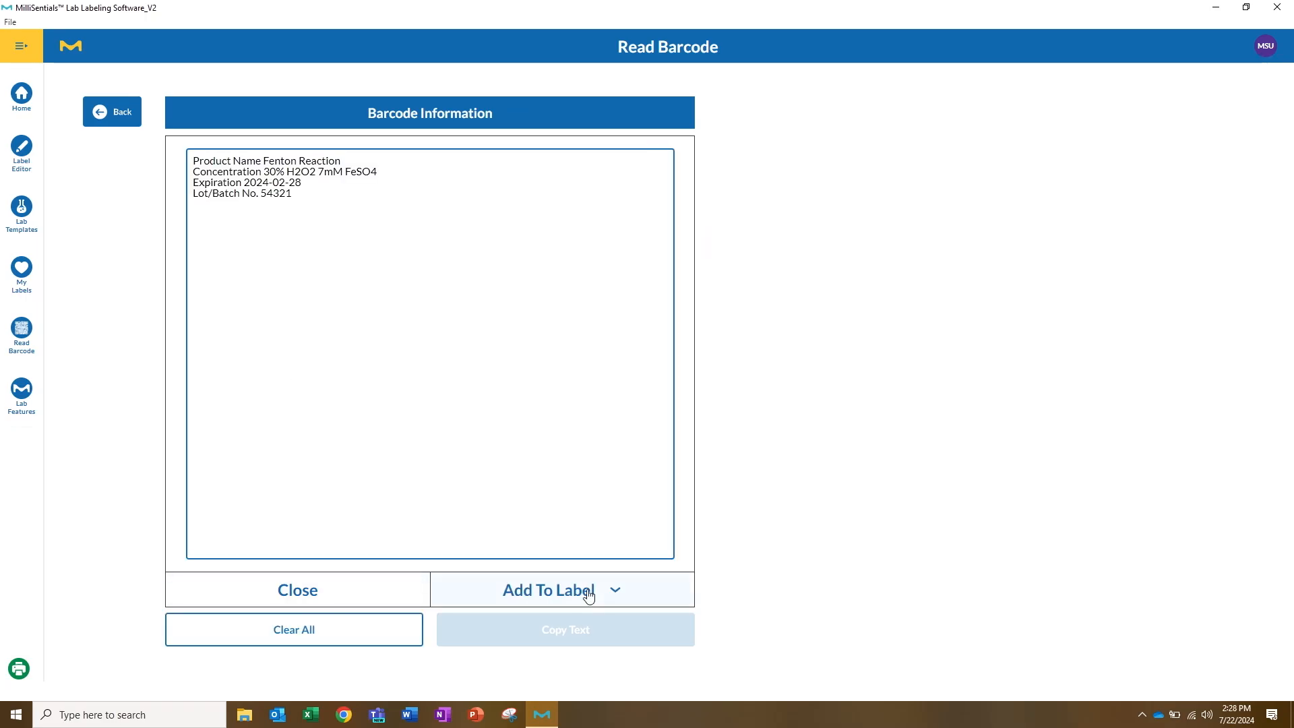
Add the scanned Fenton Reaction information to a label as a 2D barcode.
left_click(588, 595)
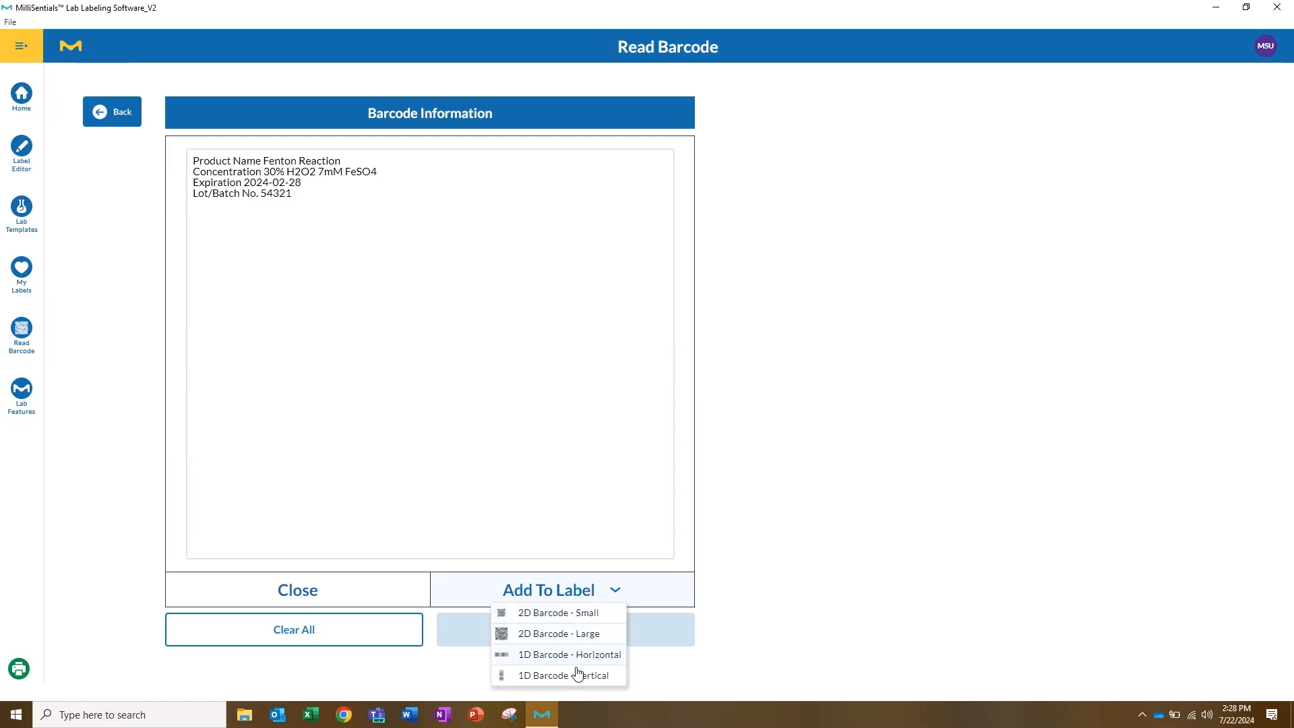
left_click(551, 623)
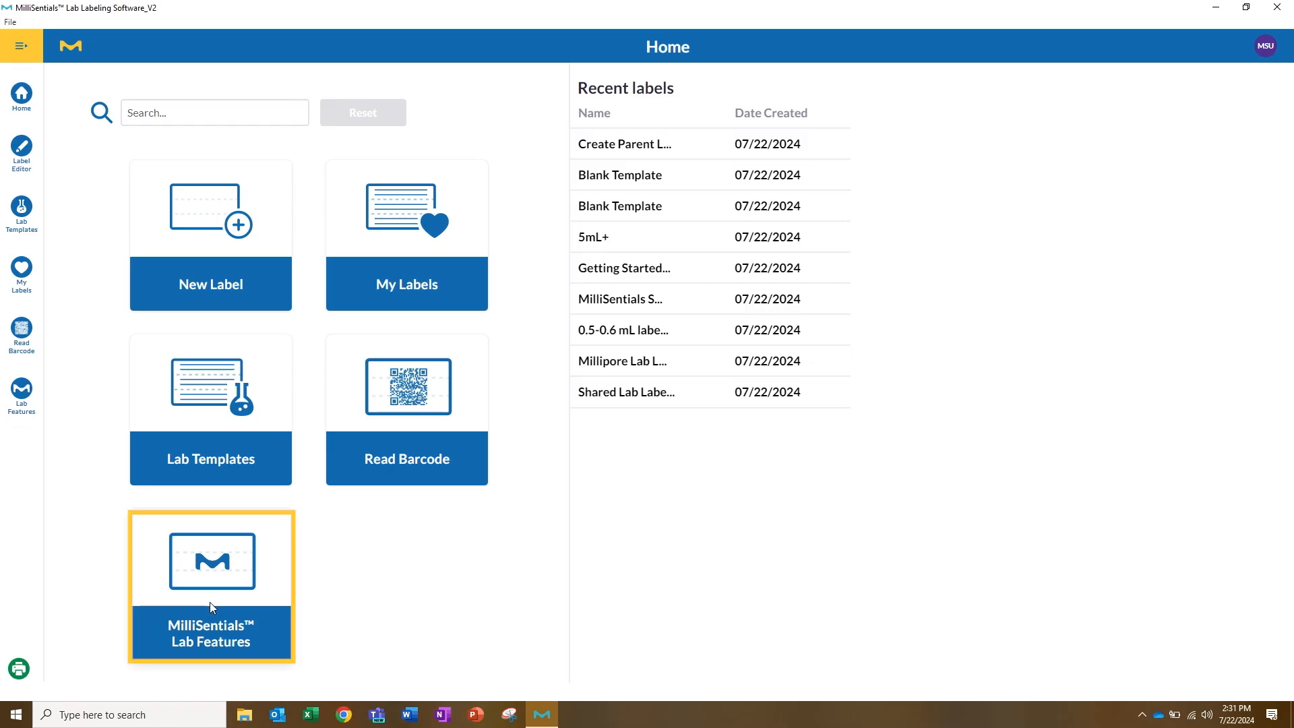
Start a child label with the Aliquot lab feature.
left_click(210, 607)
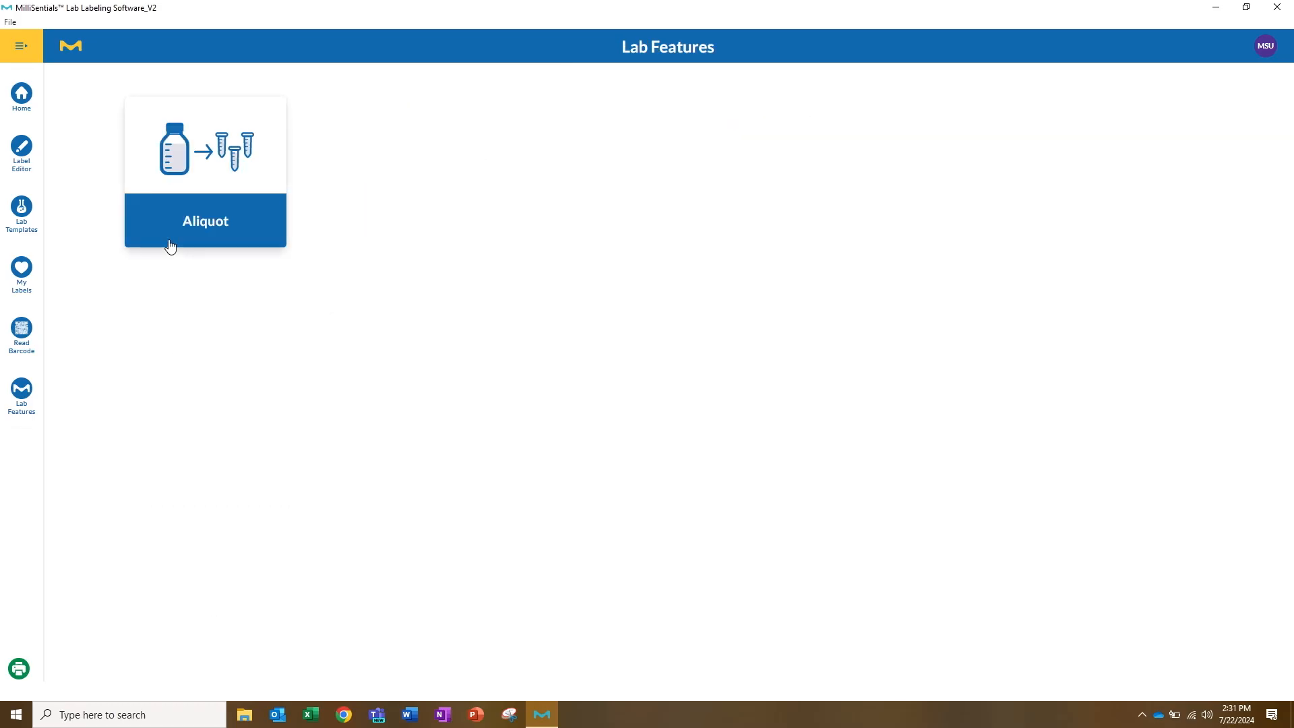
left_click(219, 221)
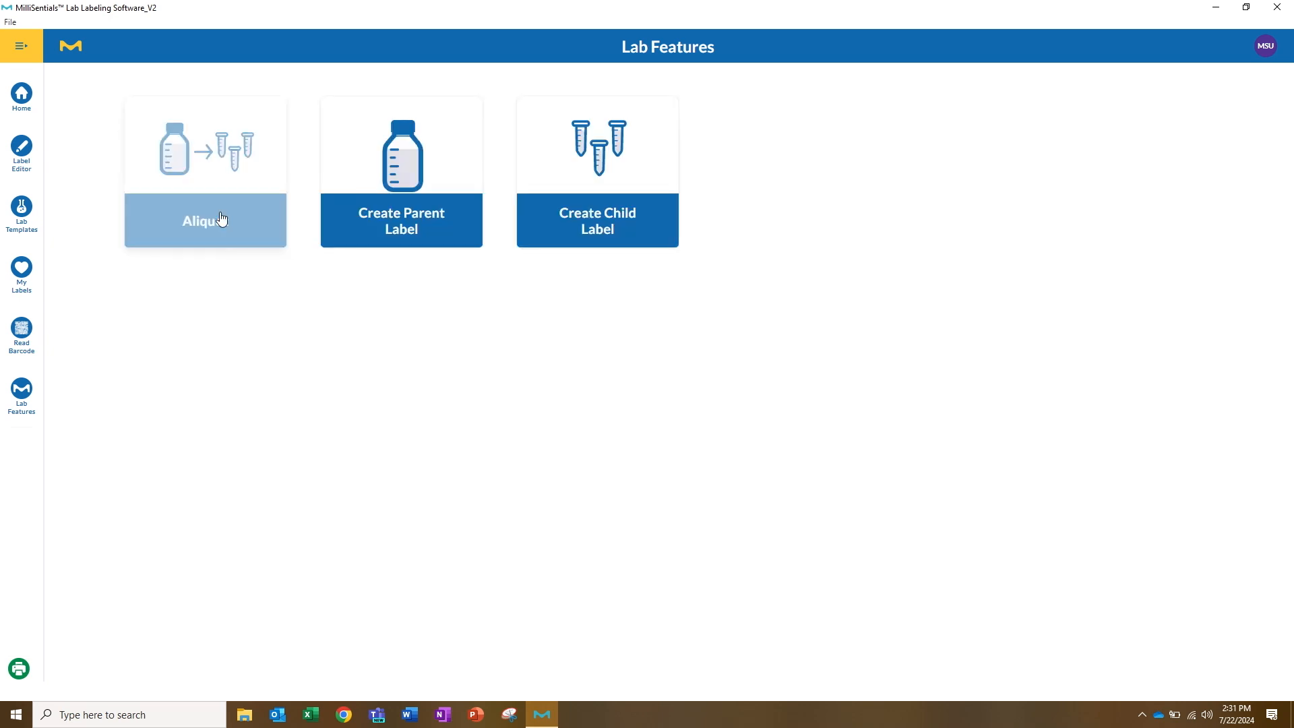
left_click(604, 226)
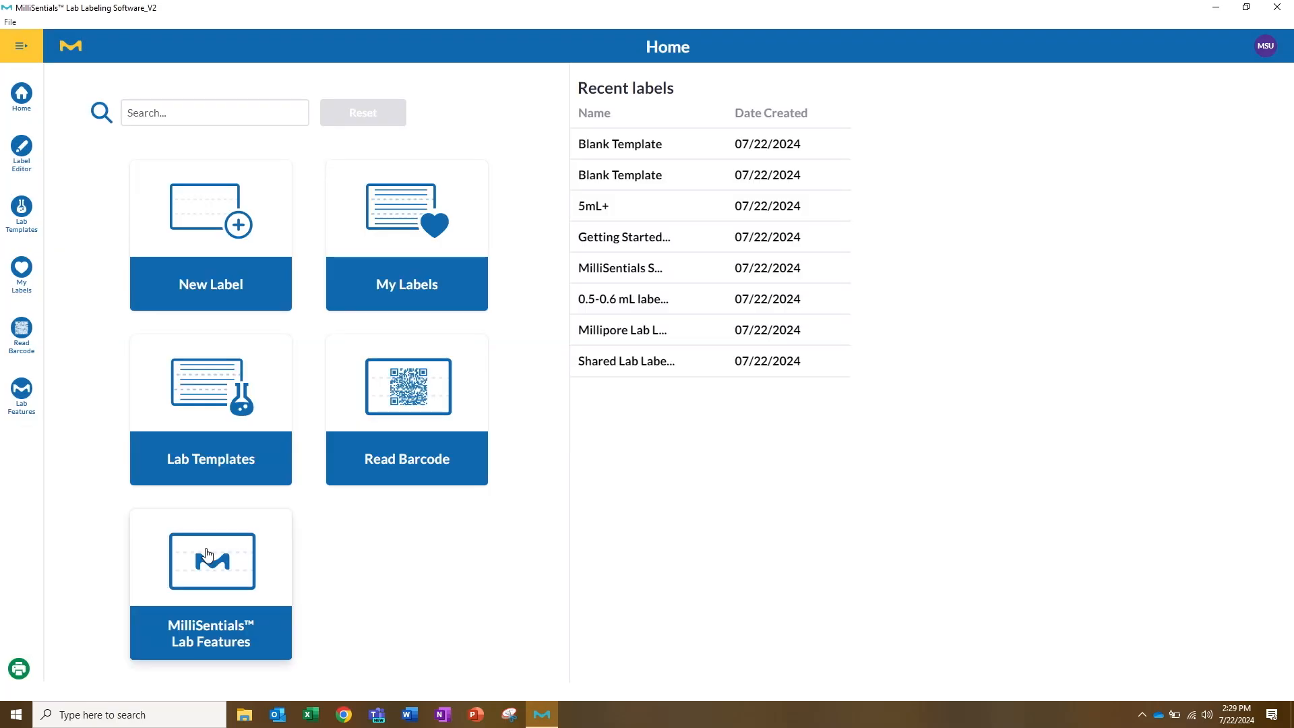
Open a parent label template from the Aliquot lab feature.
left_click(207, 555)
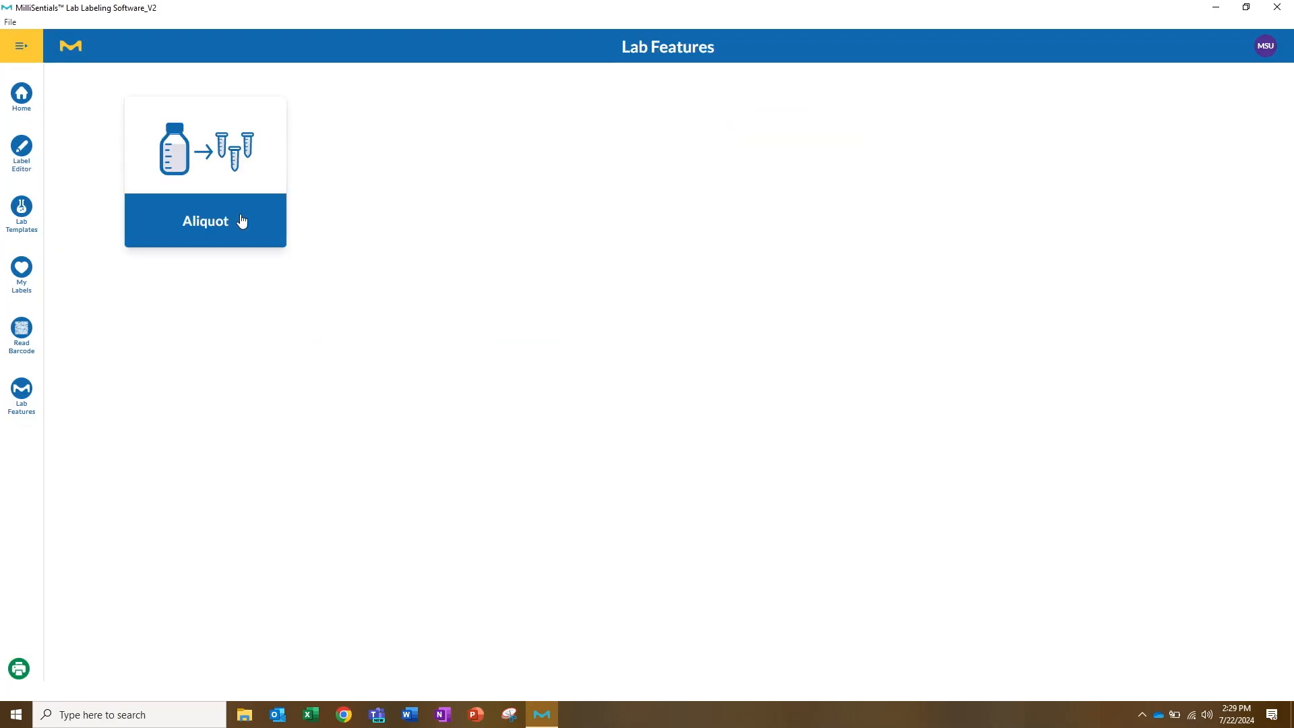
left_click(215, 220)
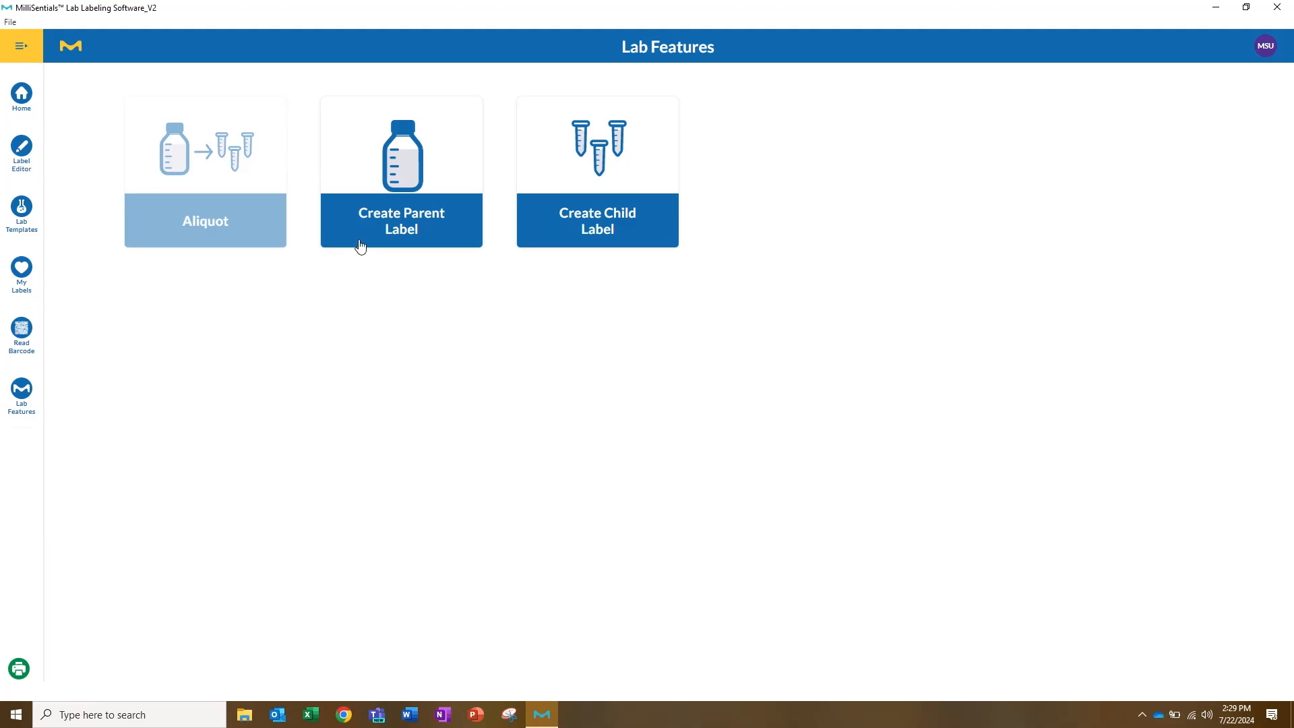
left_click(407, 182)
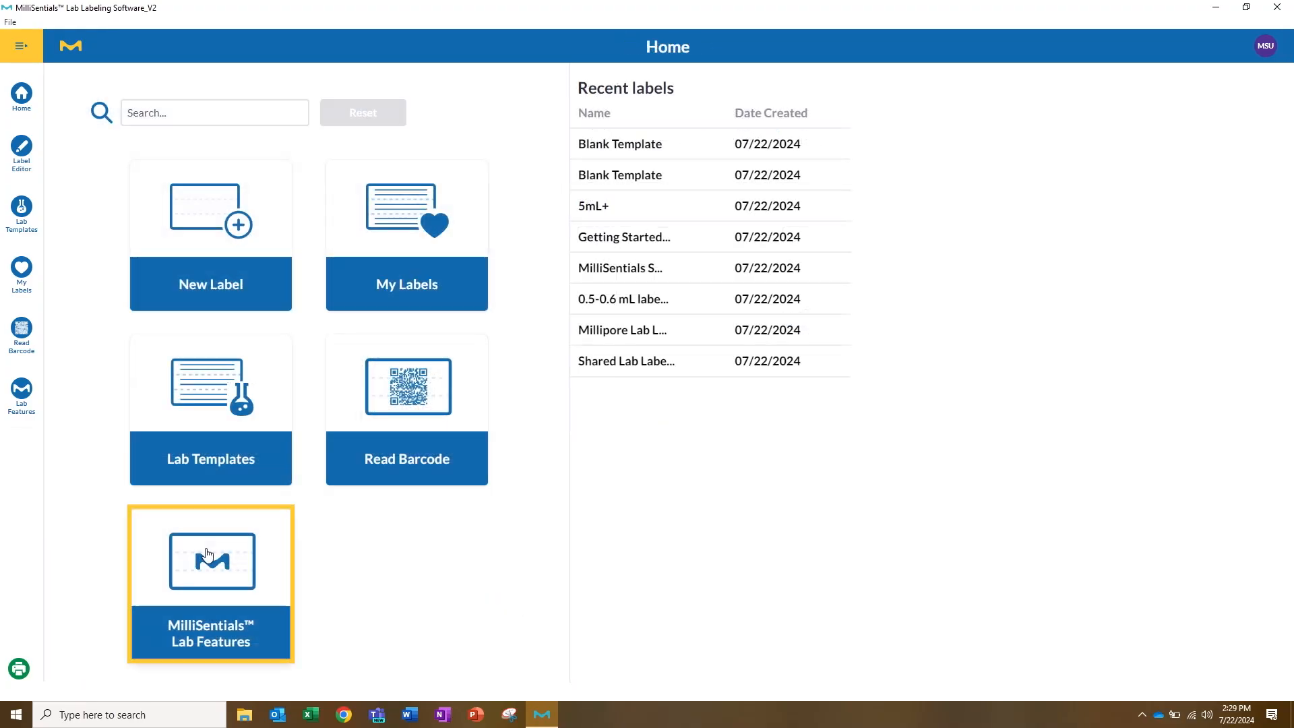
Create an aliquot parent label, set Prepared by to "MSU" and generate its 2D barcode.
left_click(207, 555)
left_click(215, 220)
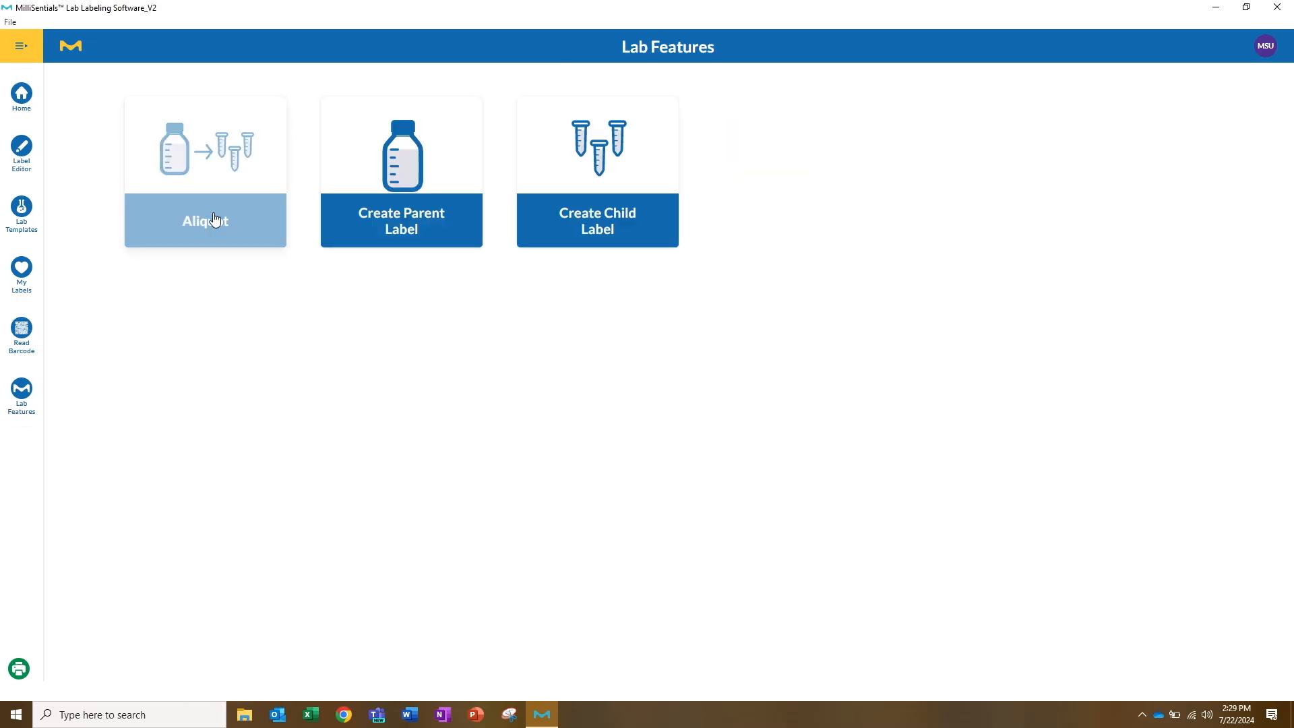
left_click(407, 182)
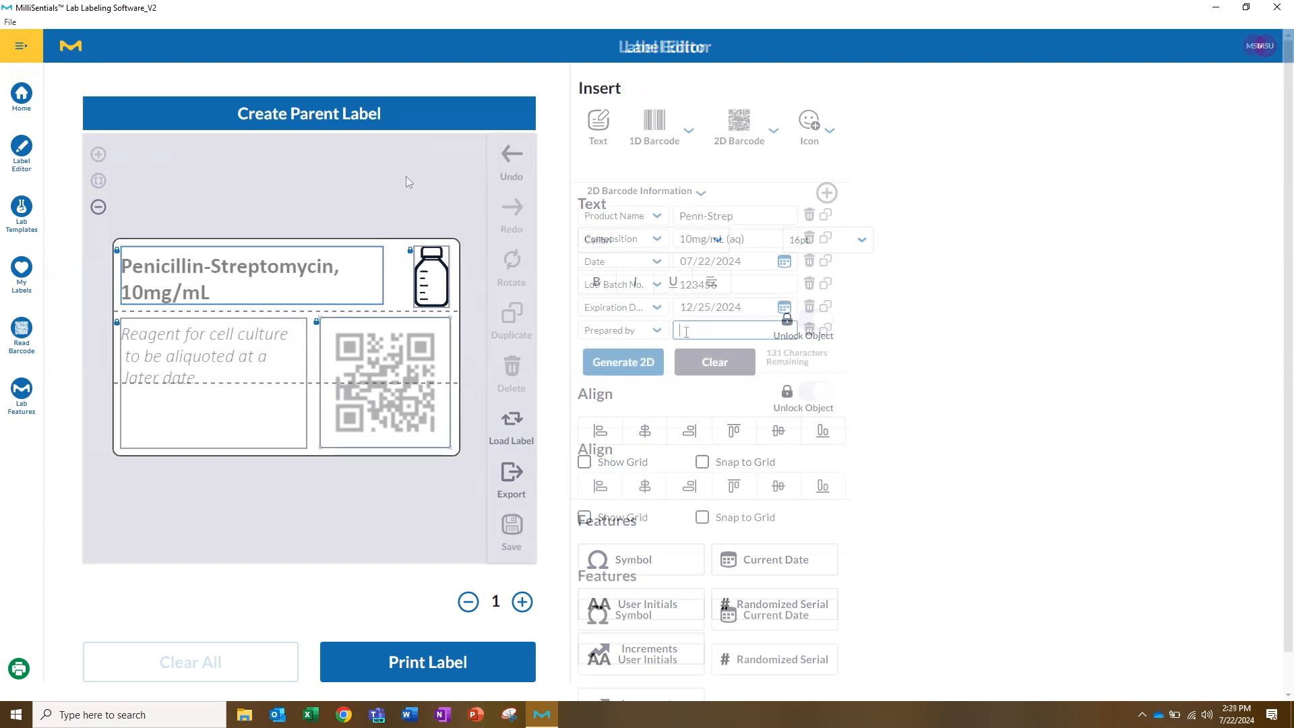
type("MSU")
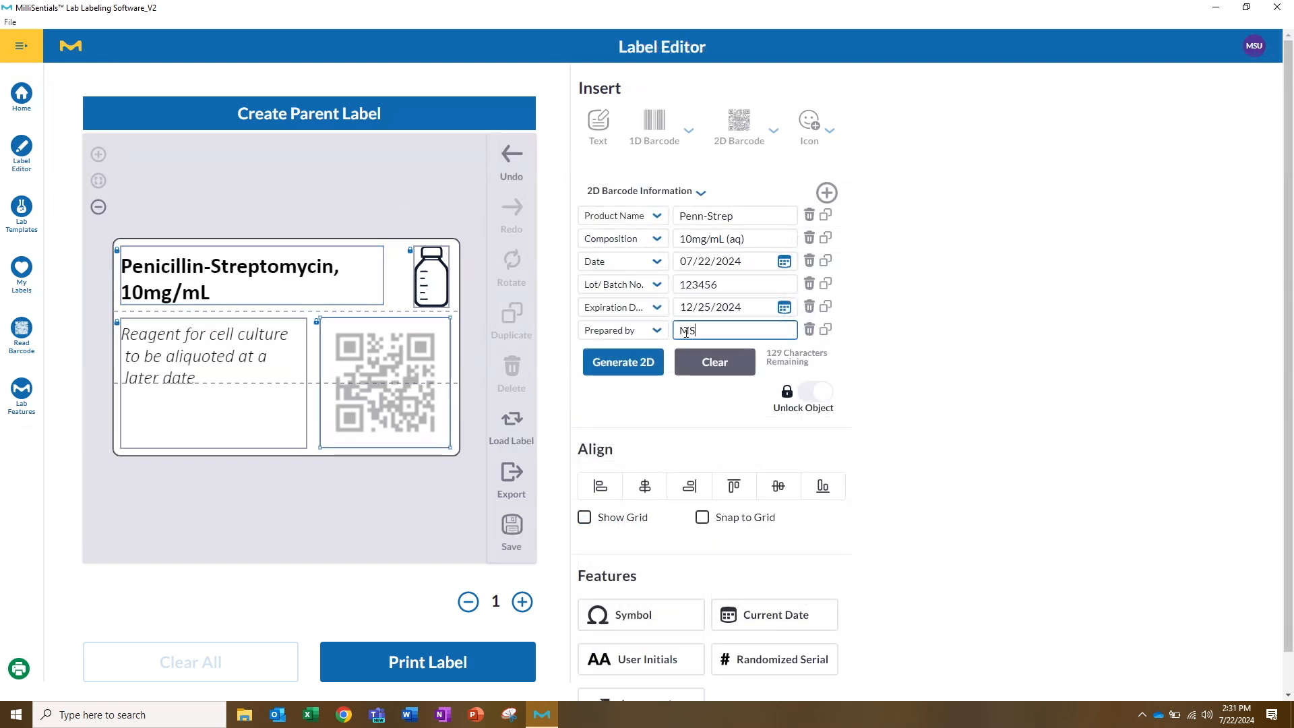
left_click(624, 368)
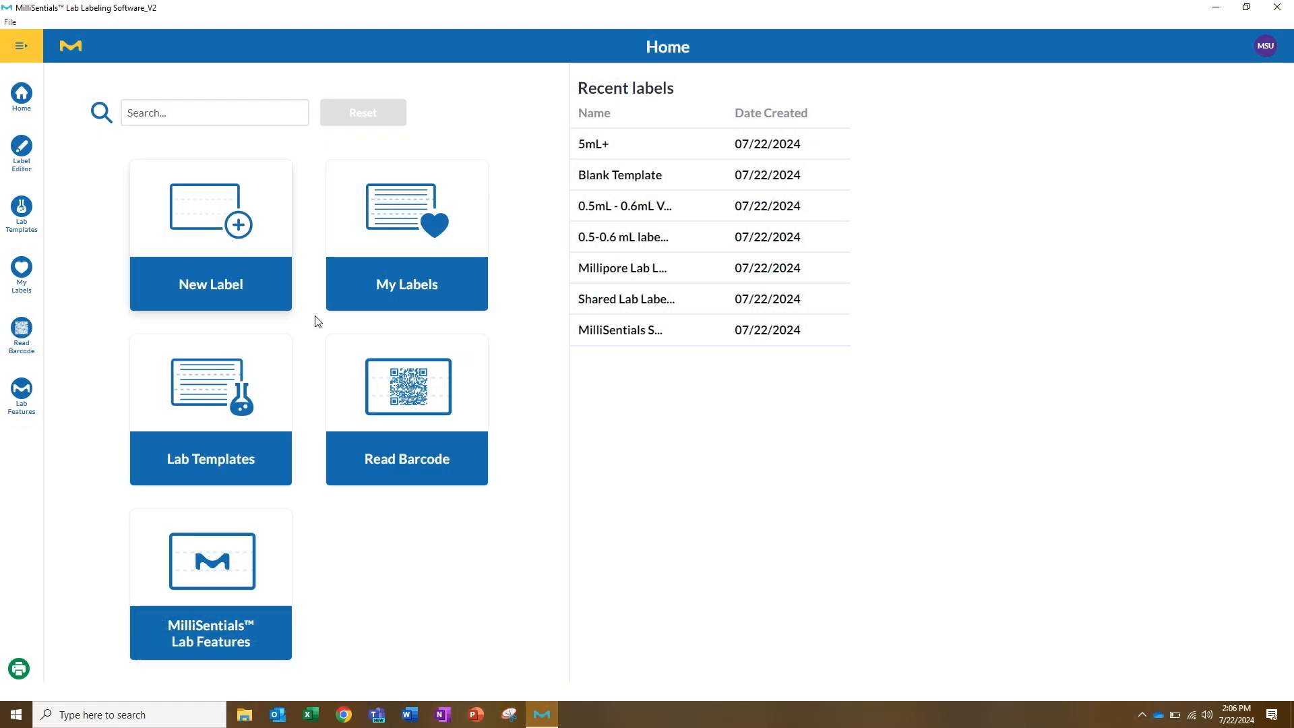
Open a saved label from the My Labels collection.
left_click(402, 235)
left_click(166, 165)
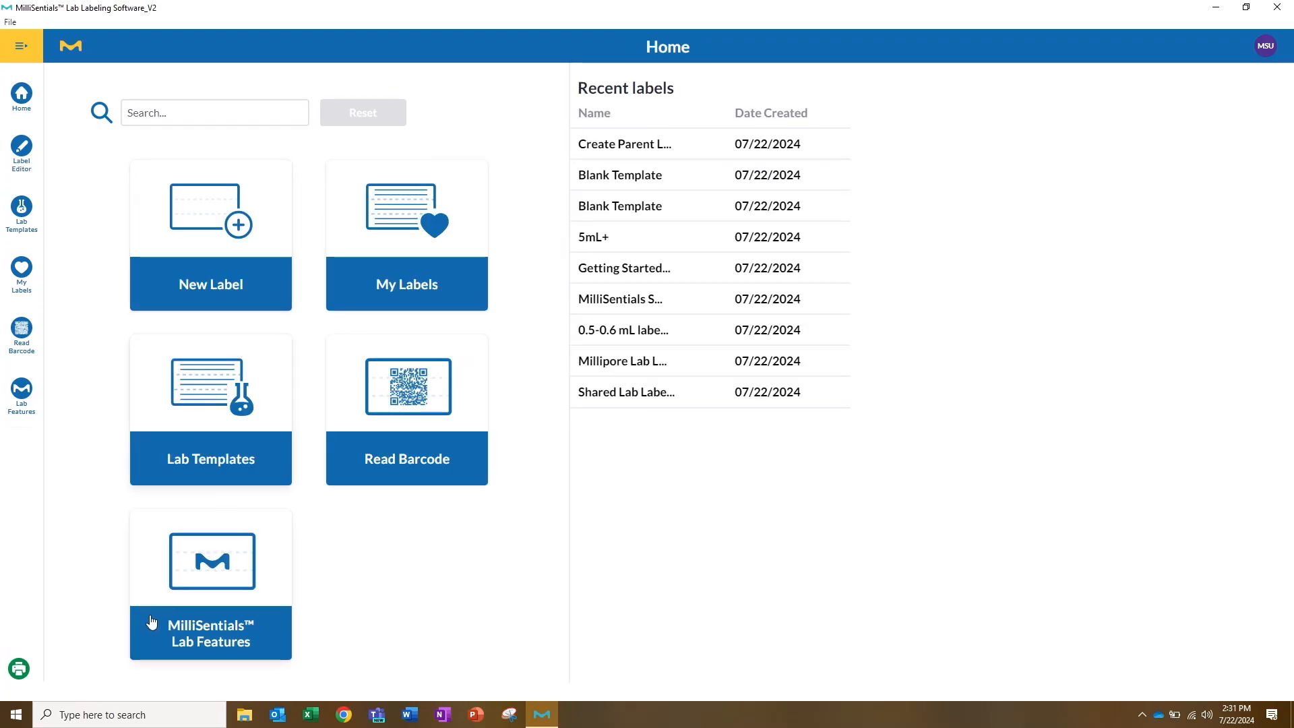
Create an aliquot child label with 10 total aliquots of 1mL each.
left_click(211, 609)
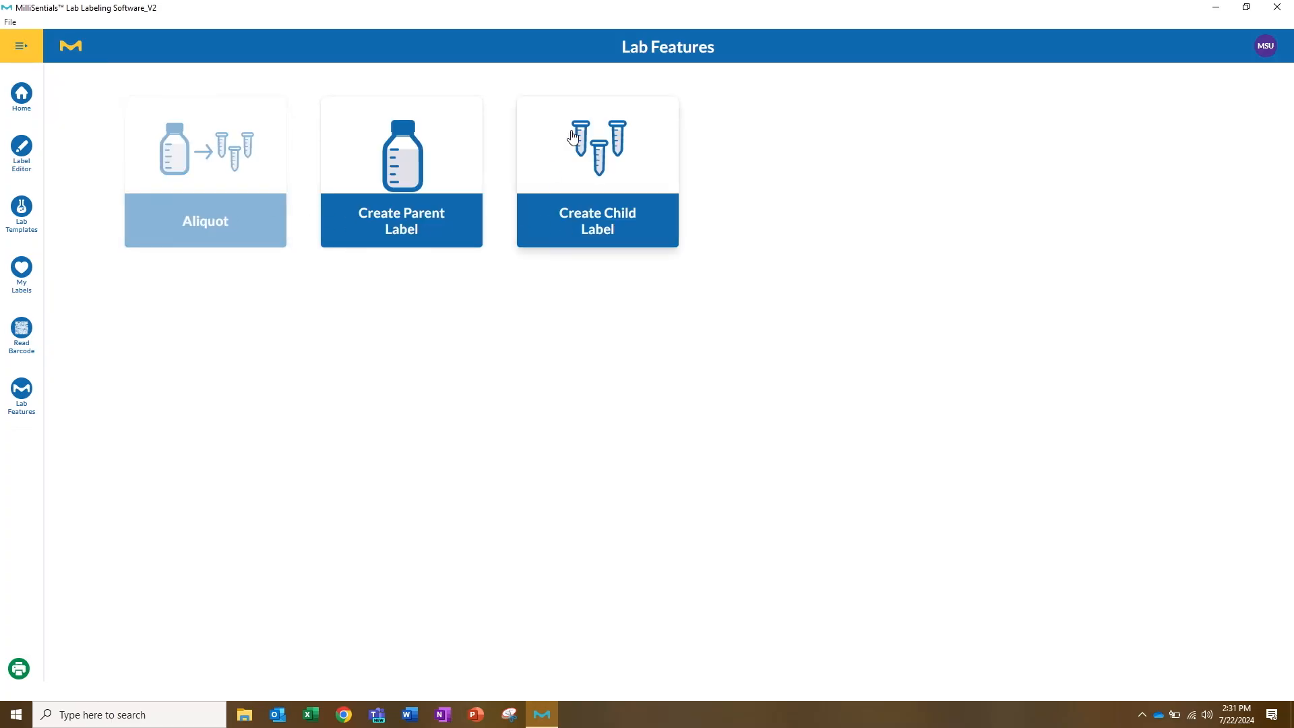
left_click(604, 227)
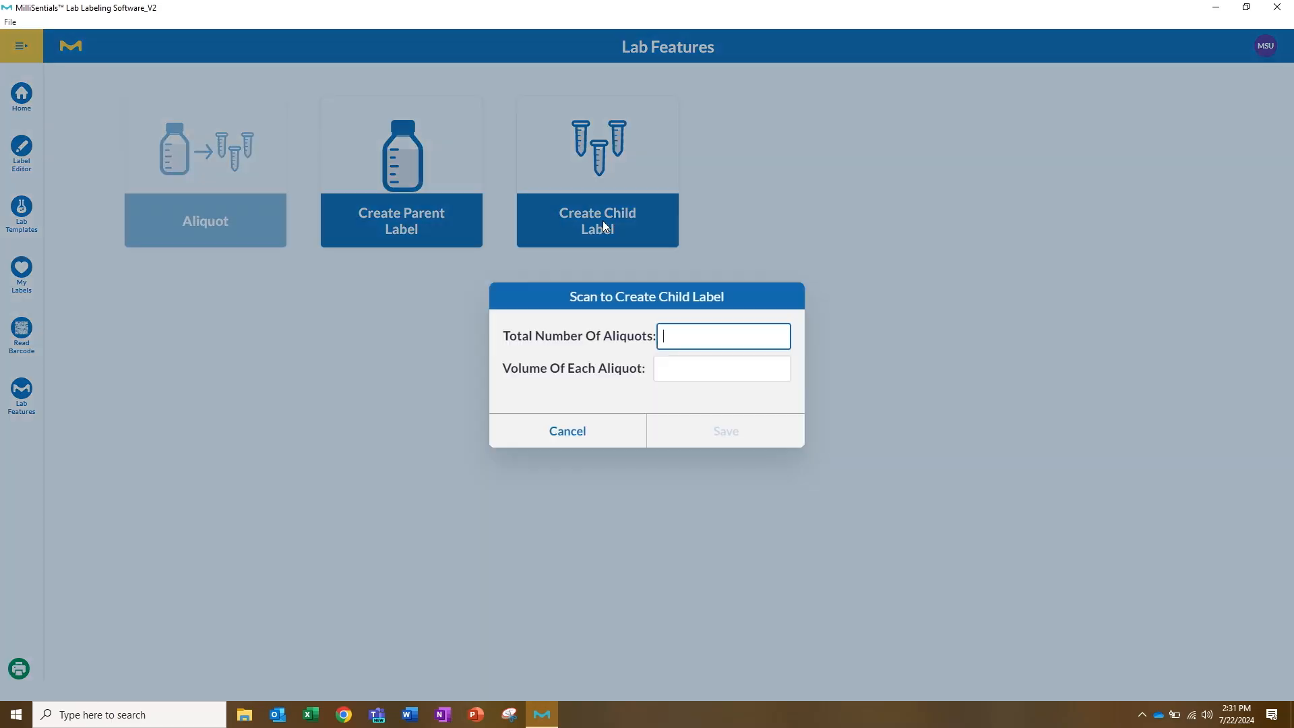
type("10")
key("Tab")
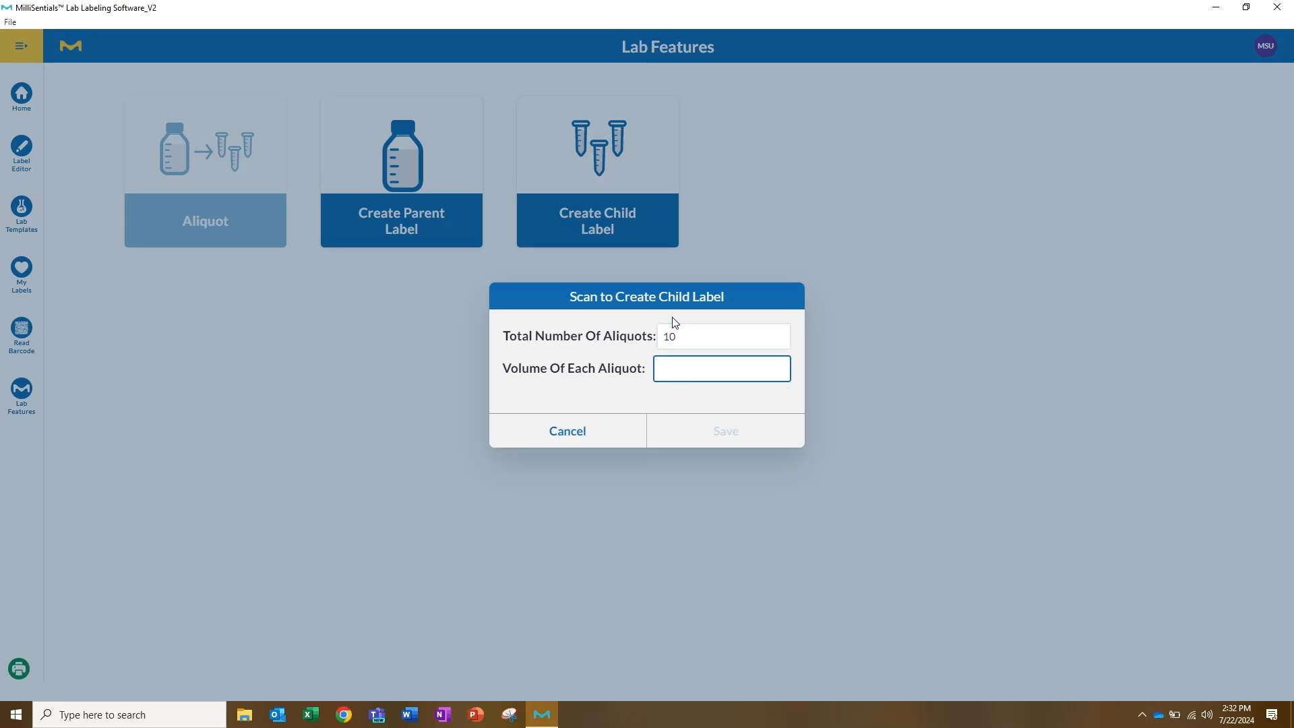
type("1mL")
left_click(725, 436)
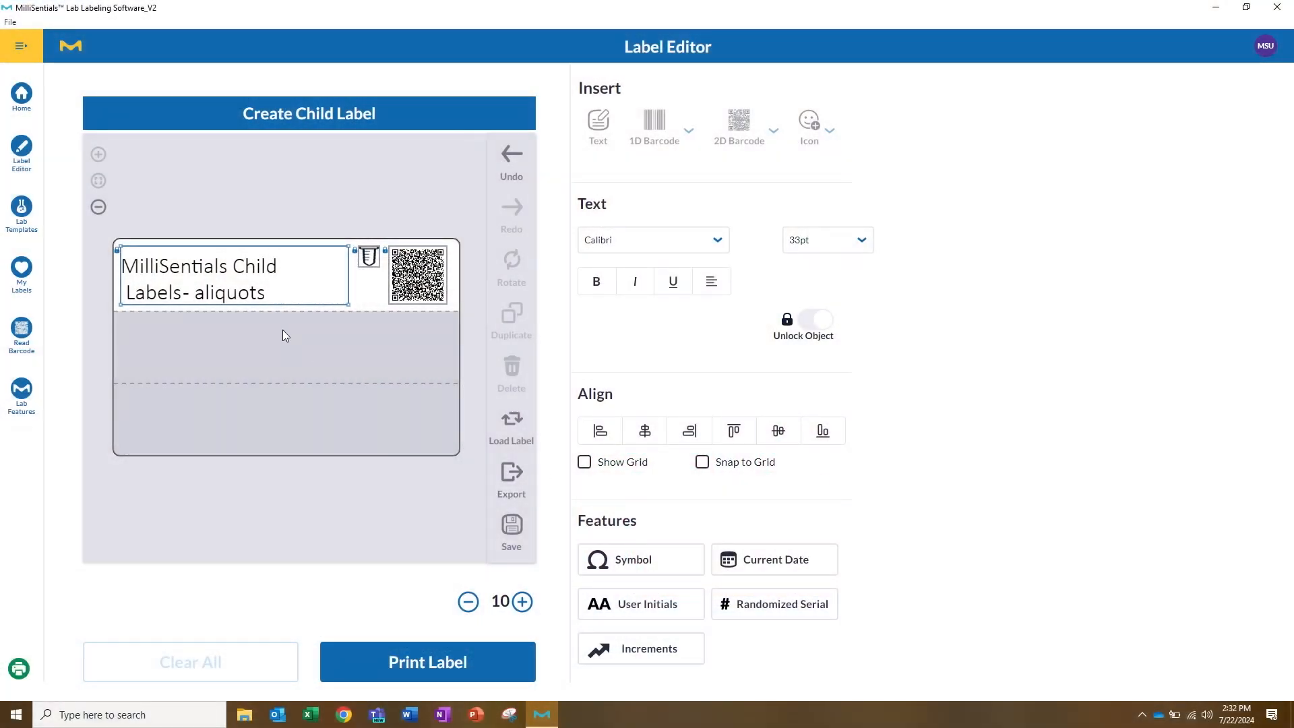
Enter "MilliSentials Child Labels- aliquots" in the child label's text box and set its font size to 33pt.
left_click(416, 276)
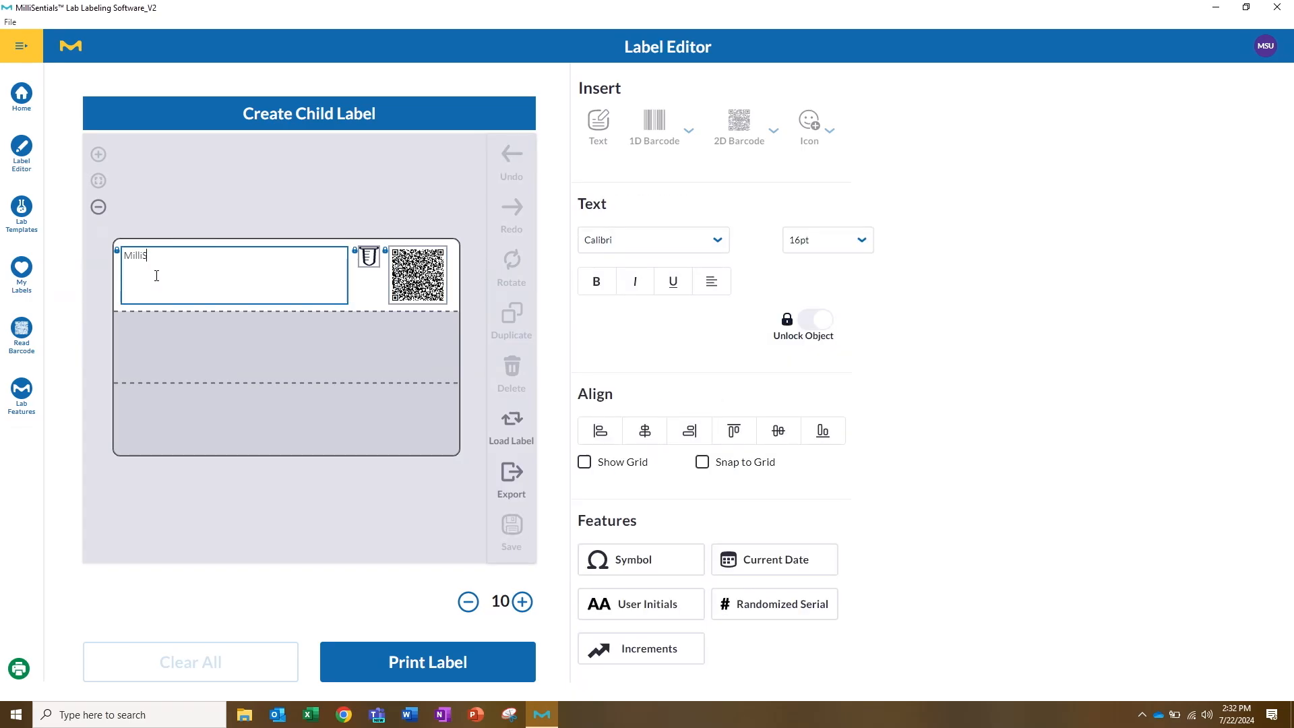
type("ials Child Labels- aliquots")
left_click(812, 240)
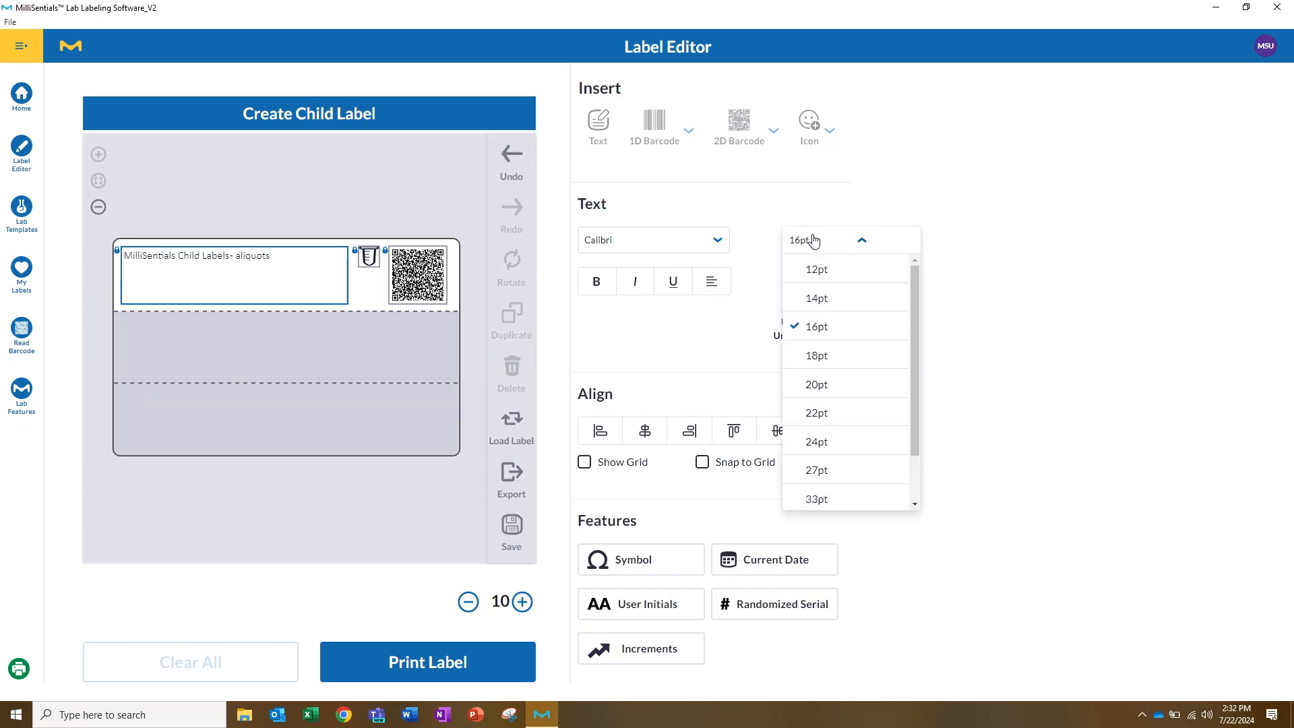
left_click(818, 500)
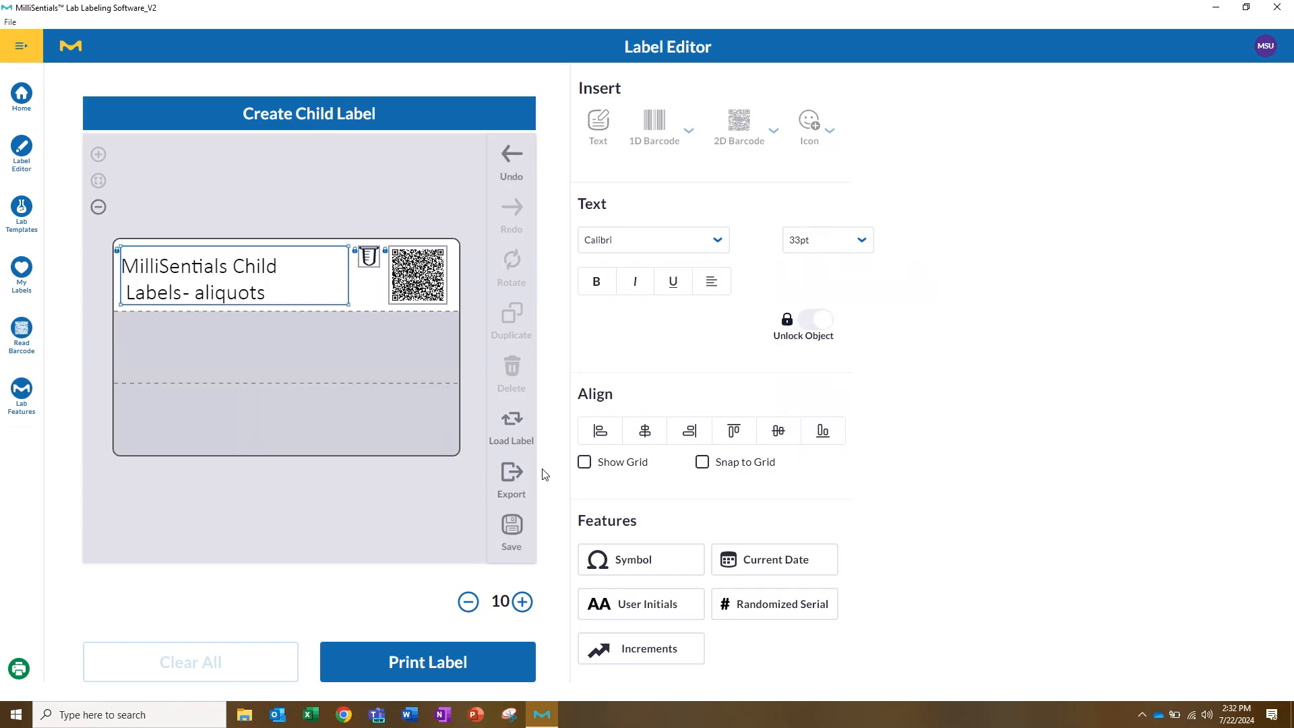
Display the child label's 2D barcode information, print the 10 child labels and save the label.
left_click(418, 275)
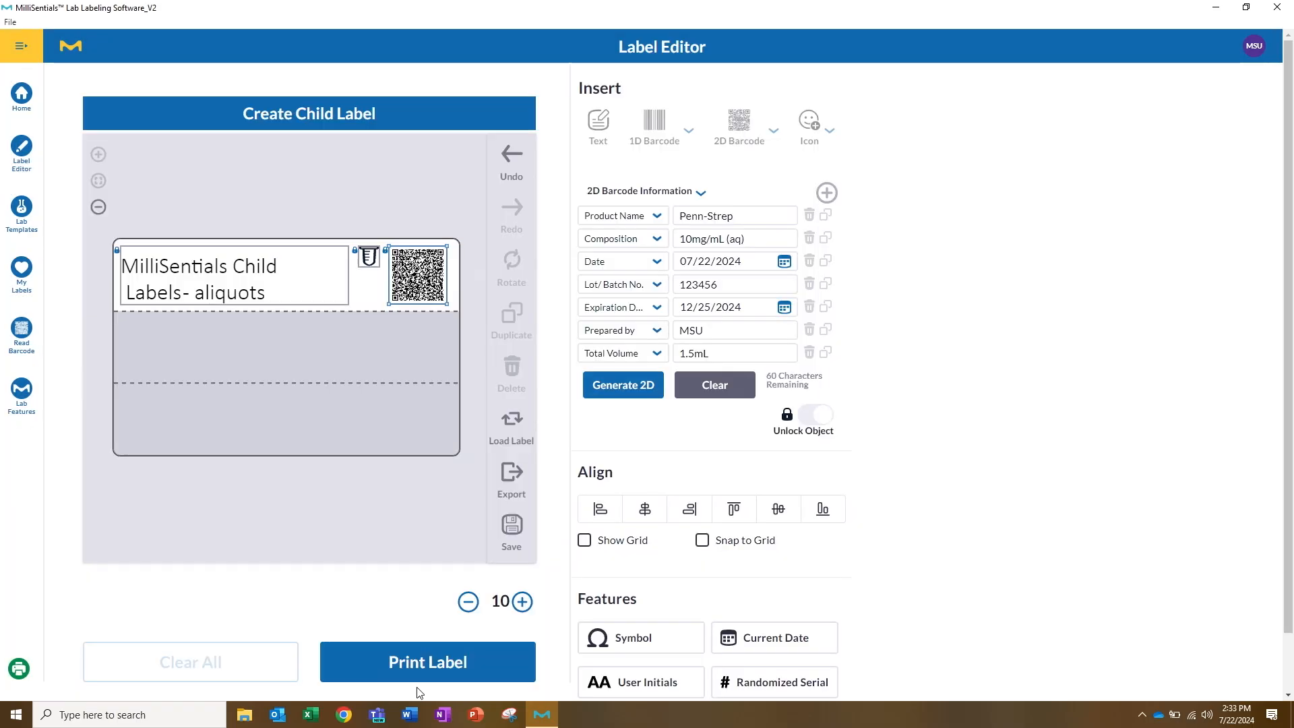
left_click(423, 677)
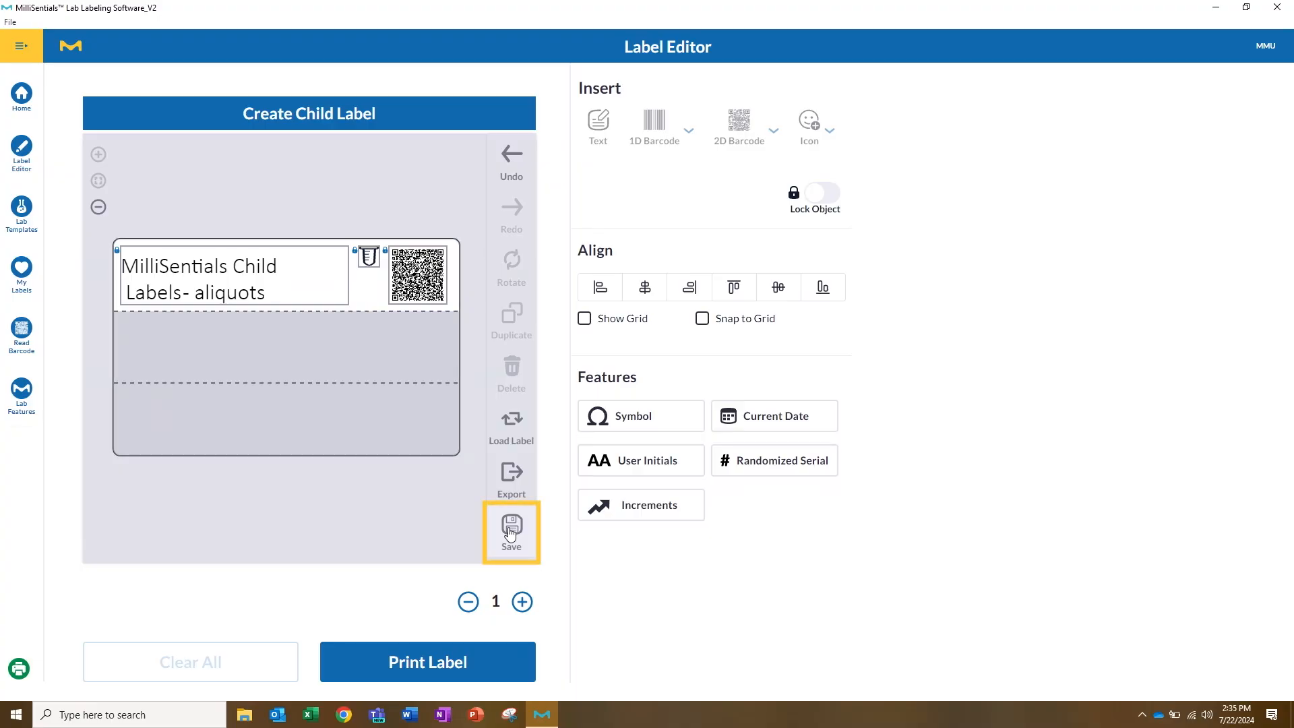
left_click(510, 532)
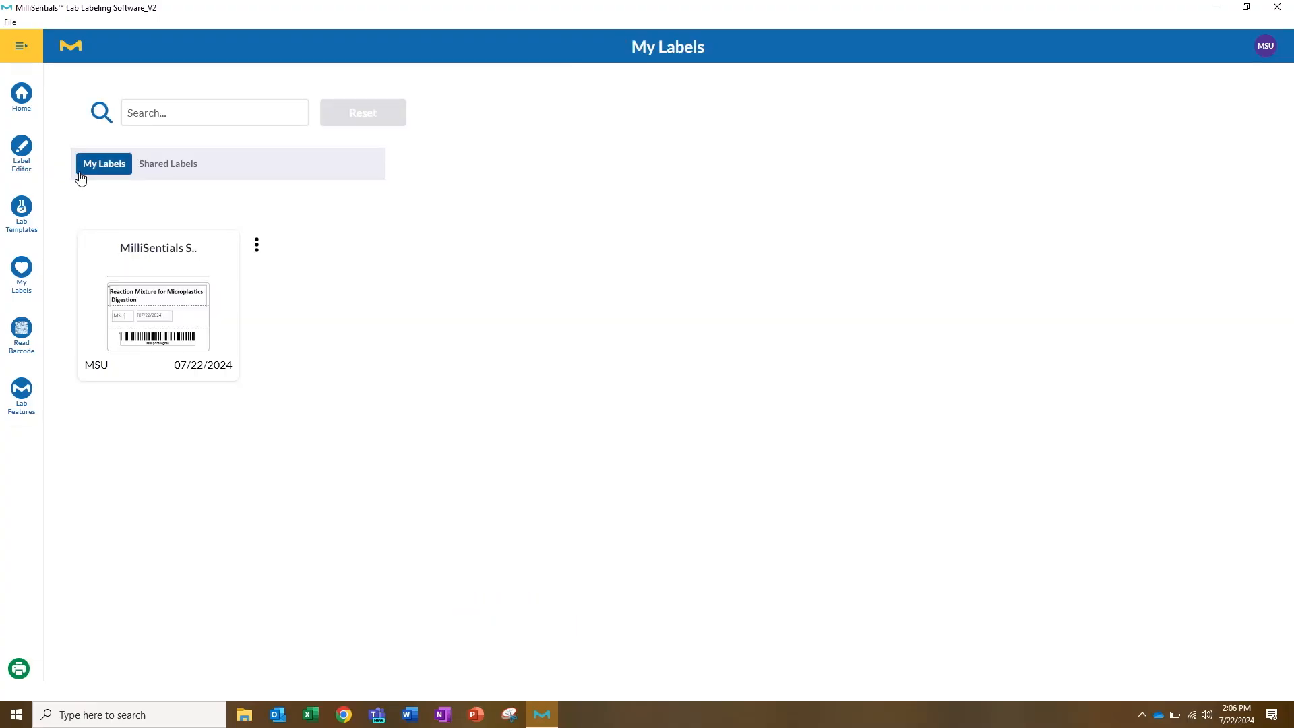
Show the shared labels in the saved labels collection.
left_click(168, 163)
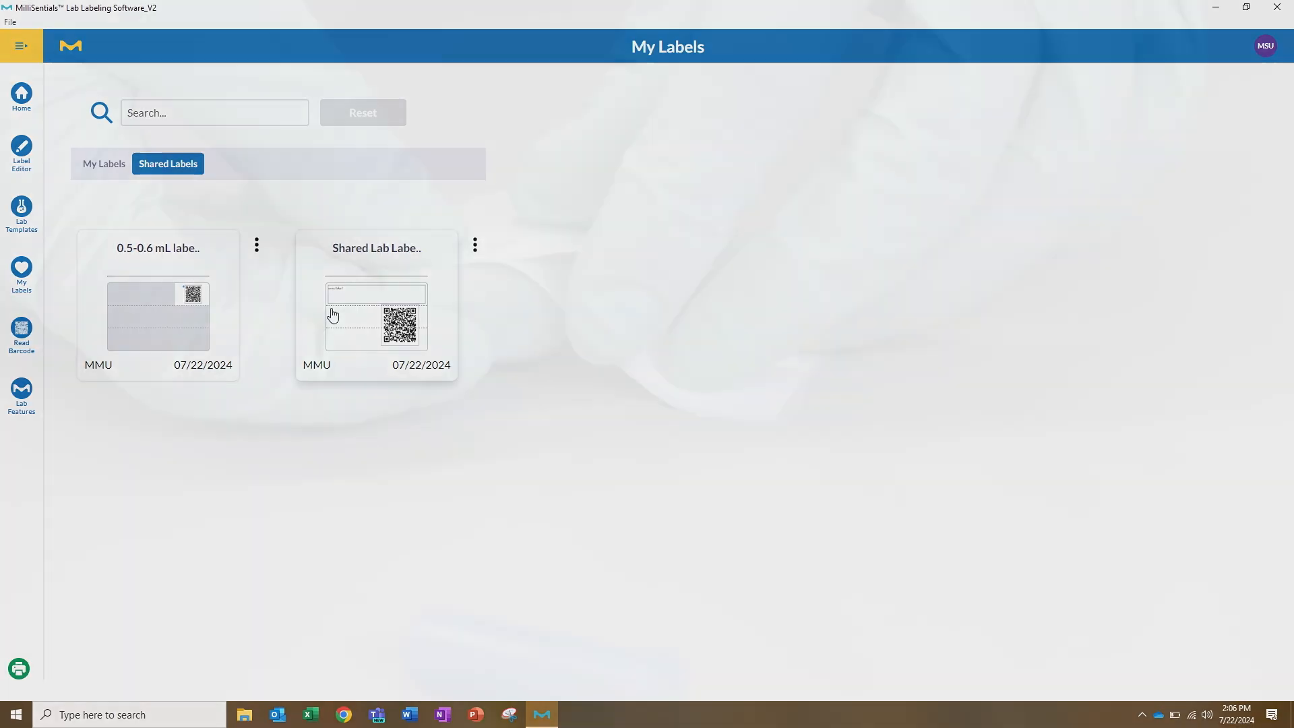